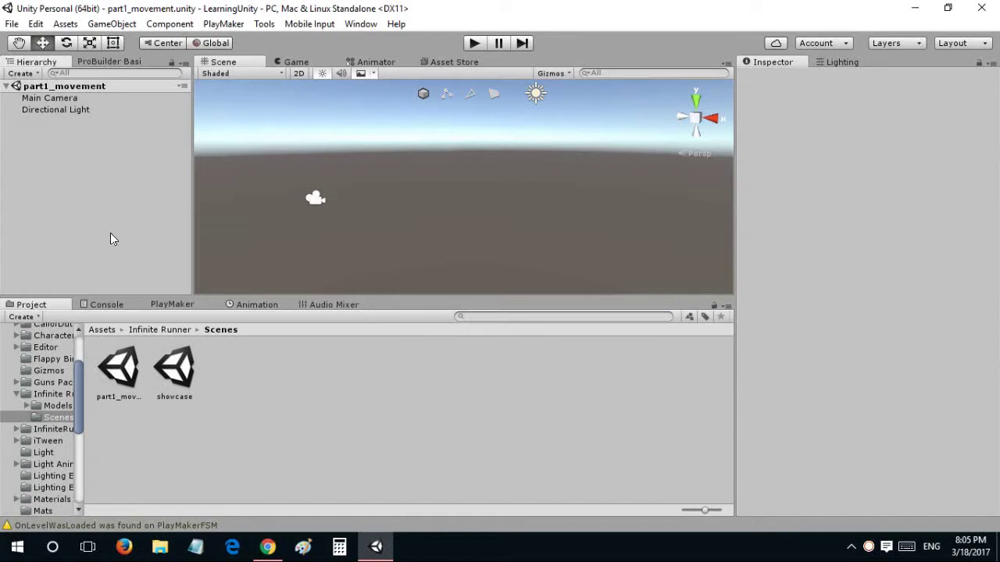
- Open the showcase scene from the Scenes folder and move the Train along its X axis to position -0.68
double_click(173, 378)
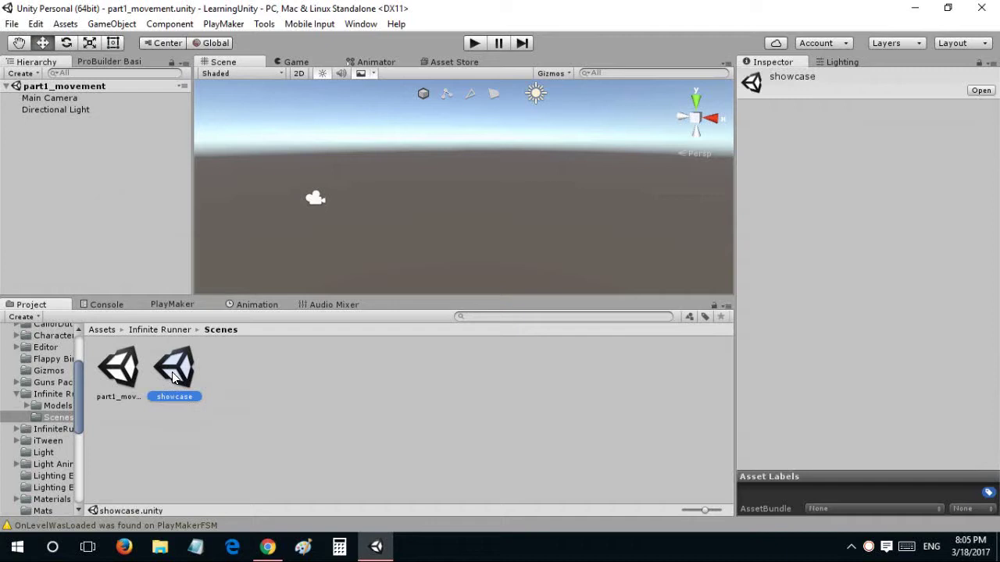
left_click_drag(450, 204, 336, 192, "alt")
left_click(420, 165)
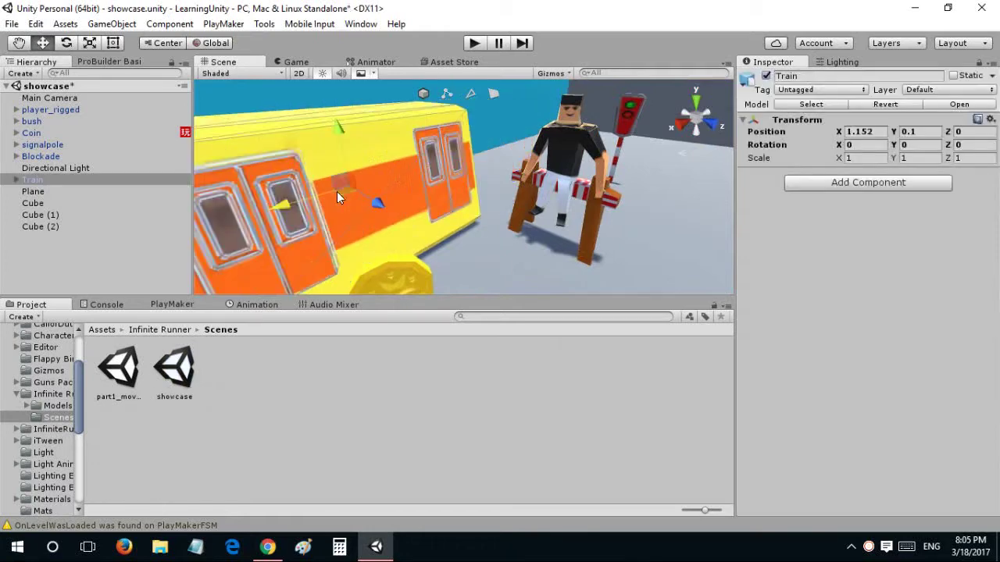
left_click(313, 203)
key("s")
right_click_drag(405, 205, 379, 218)
key("w")
left_click_drag(380, 219, 563, 218, "alt")
key("d")
right_click_drag(563, 217, 293, 199)
key("s")
left_click(361, 201)
left_click_drag(375, 206, 491, 217)
right_click_drag(491, 215, 563, 187)
key("s")
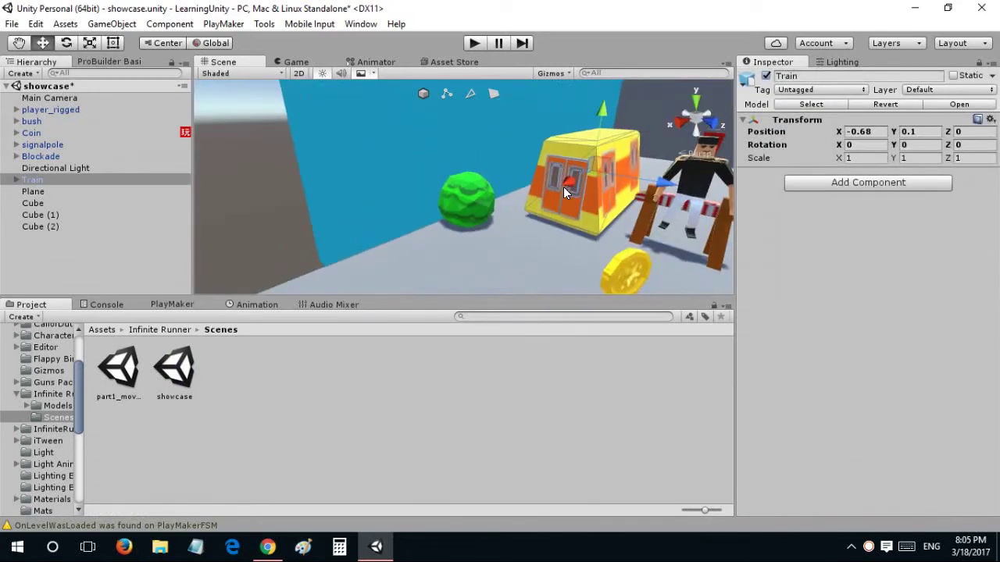
- Select the Blockade and the bush in turn to examine them in the showcase scene
left_click_drag(499, 181, 445, 168, "alt")
left_click(581, 233)
left_click(566, 202)
left_click(547, 192)
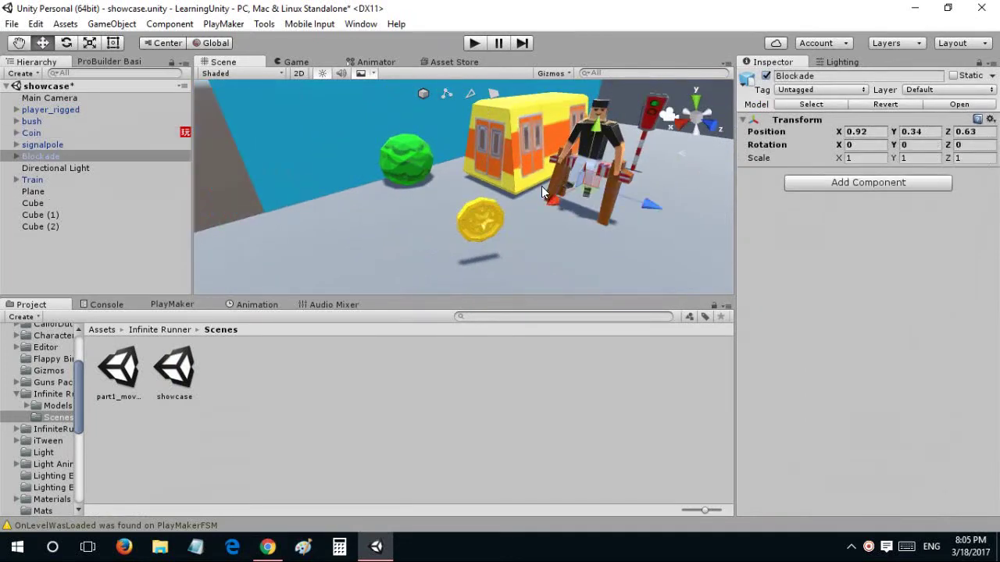
left_click(411, 160)
left_click_drag(479, 176, 542, 143, "alt")
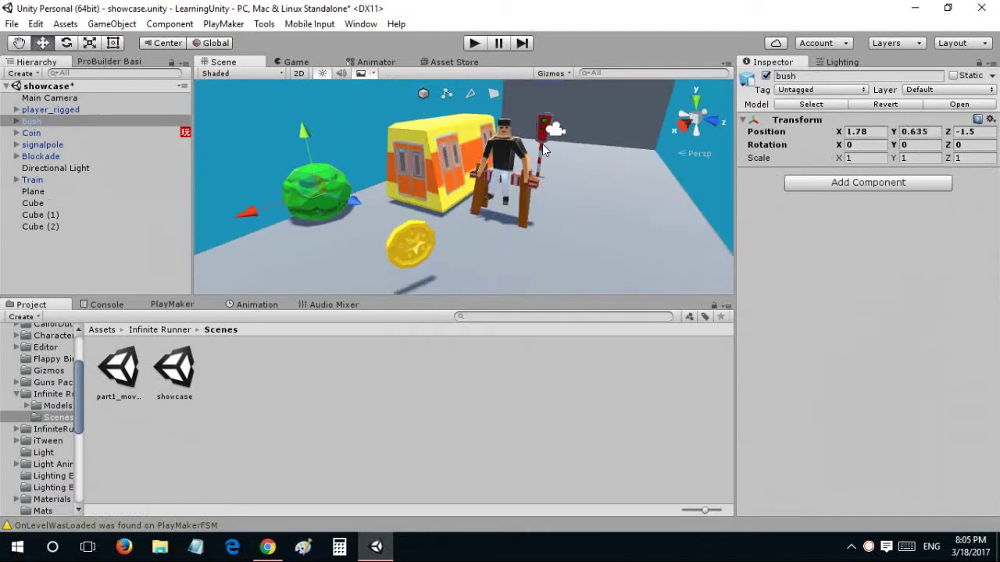
- Select the signalpole and the bush together and shift them slightly along the Z axis
left_click(542, 144)
key("w")
right_click_drag(538, 137, 513, 122)
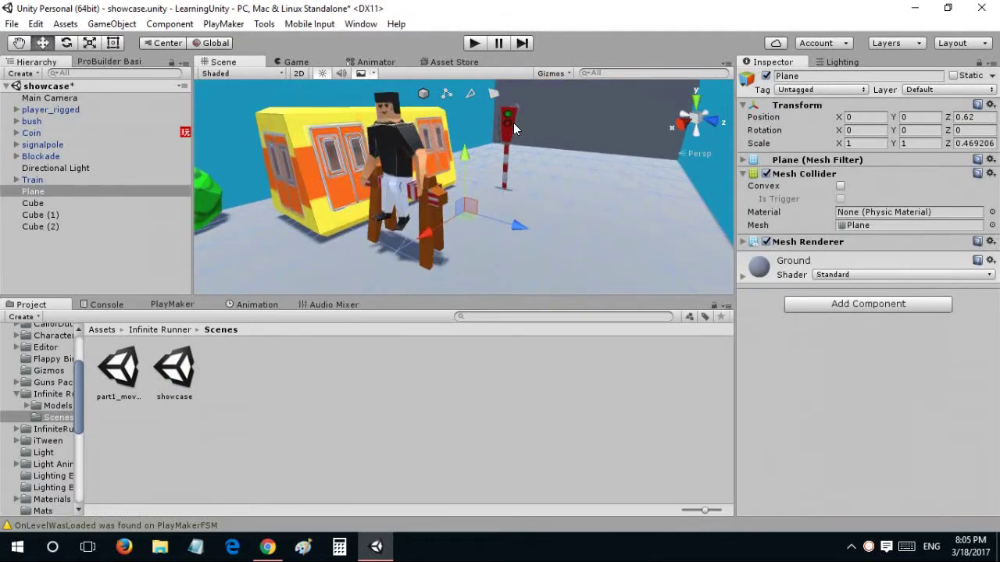
left_click(513, 123)
right_click_drag(489, 176, 485, 182)
left_click_drag(485, 183, 528, 158, "alt")
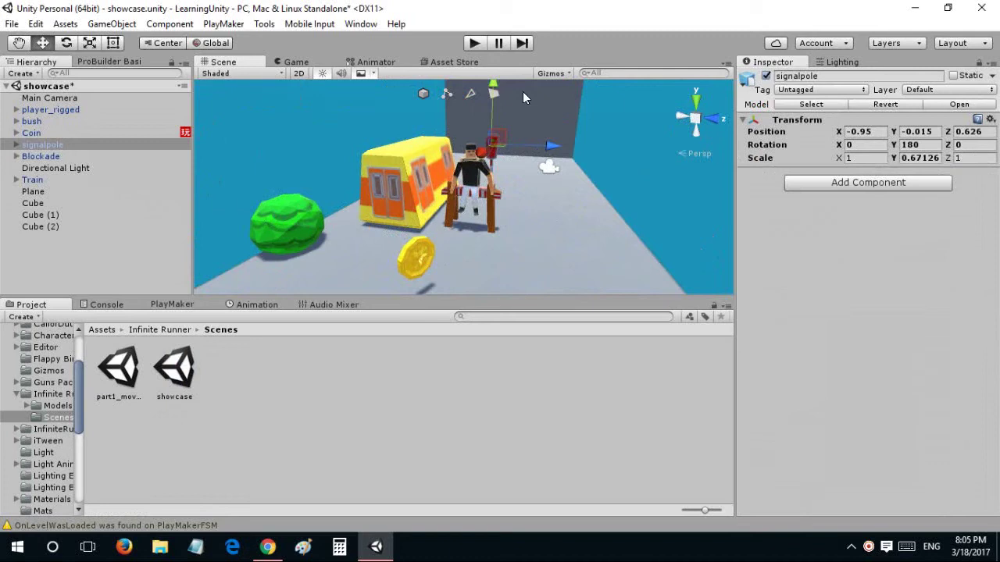
left_click(277, 227, "ctrl")
left_click_drag(364, 207, 453, 176, "alt")
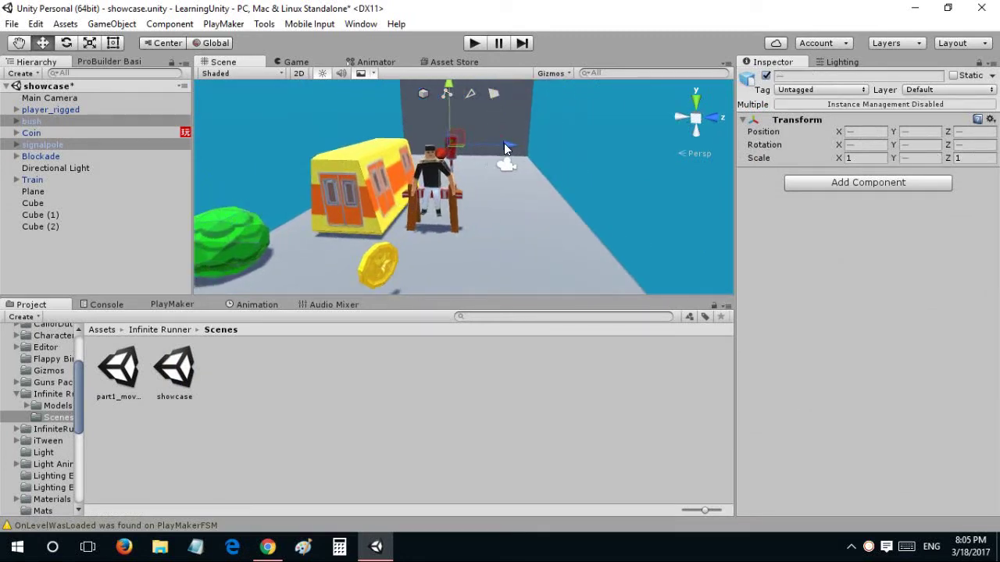
left_click_drag(503, 143, 513, 140)
- Select the player_rigged character and examine it from several angles within the showcase scene
left_click(435, 166)
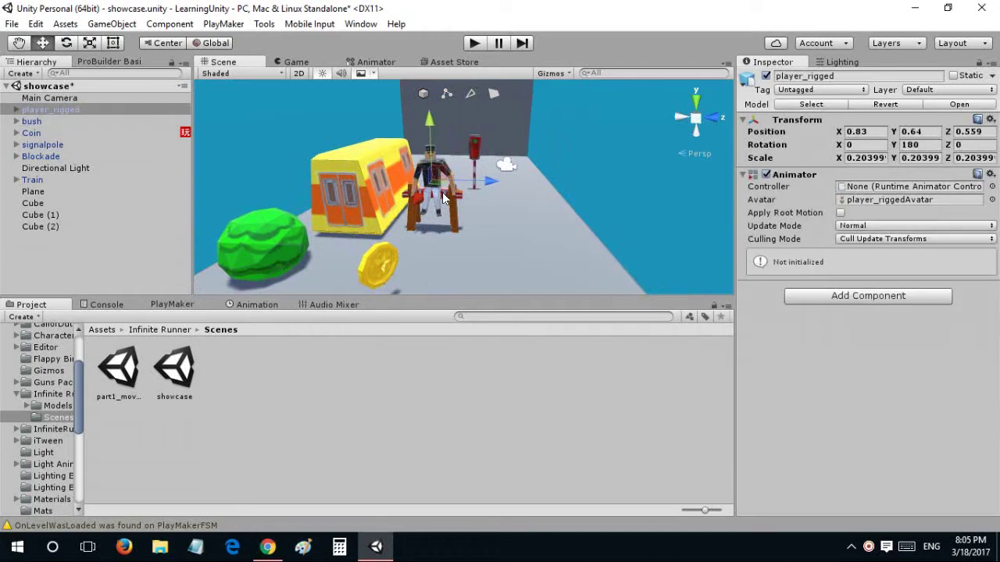
left_click_drag(435, 167, 428, 113, "alt")
left_click(429, 128)
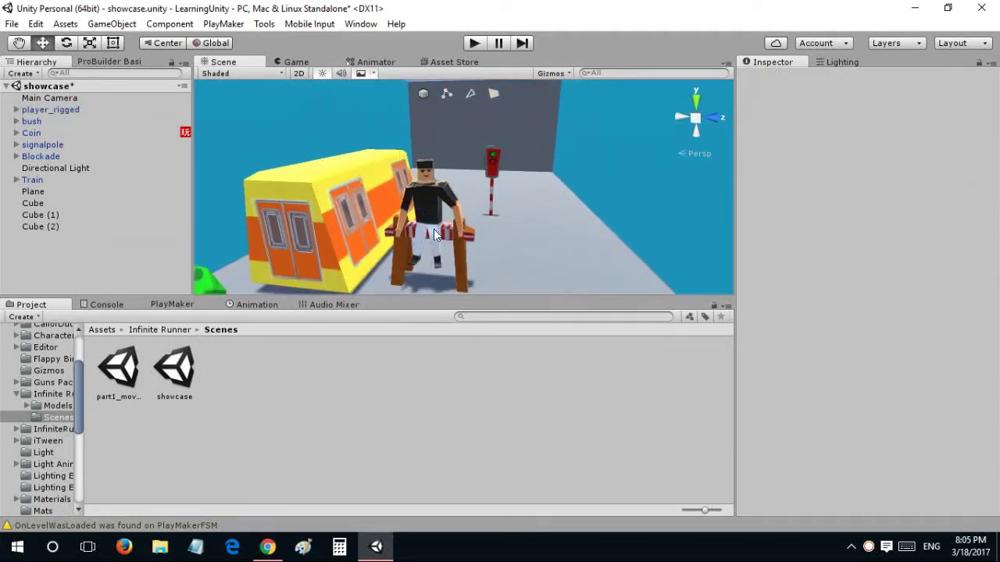
left_click_drag(433, 229, 463, 139, "alt")
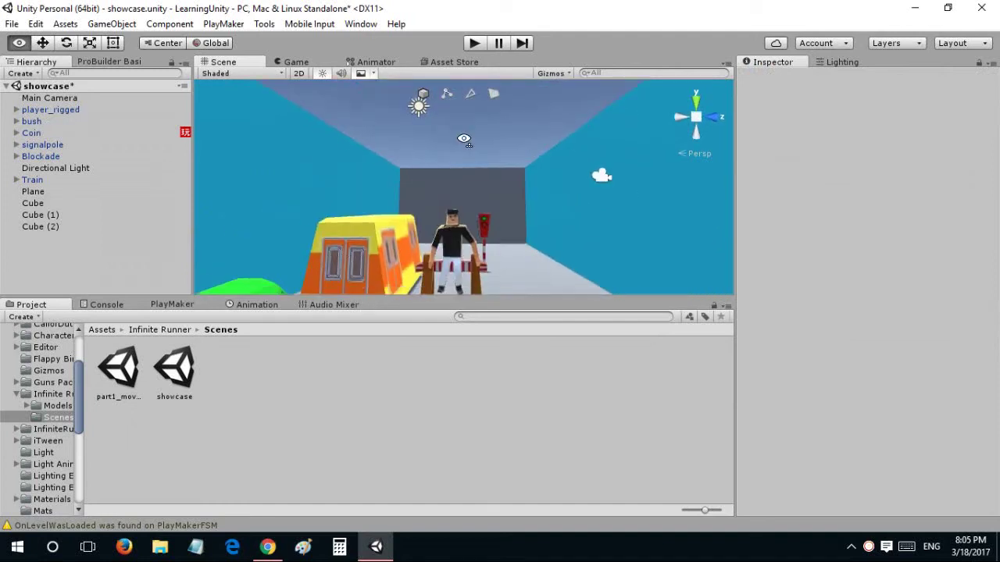
right_click_drag(464, 139, 465, 208)
key("w")
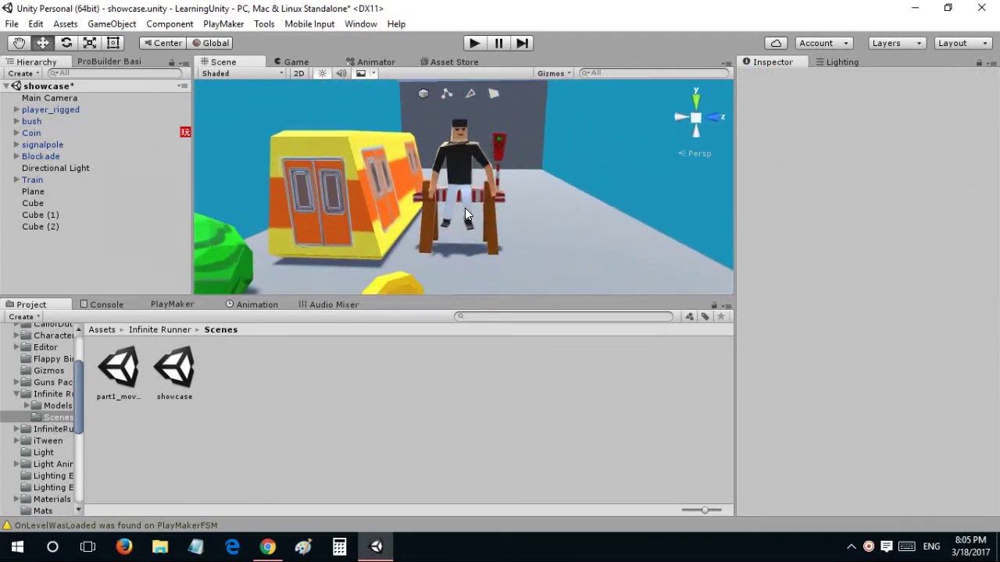
left_click(455, 158)
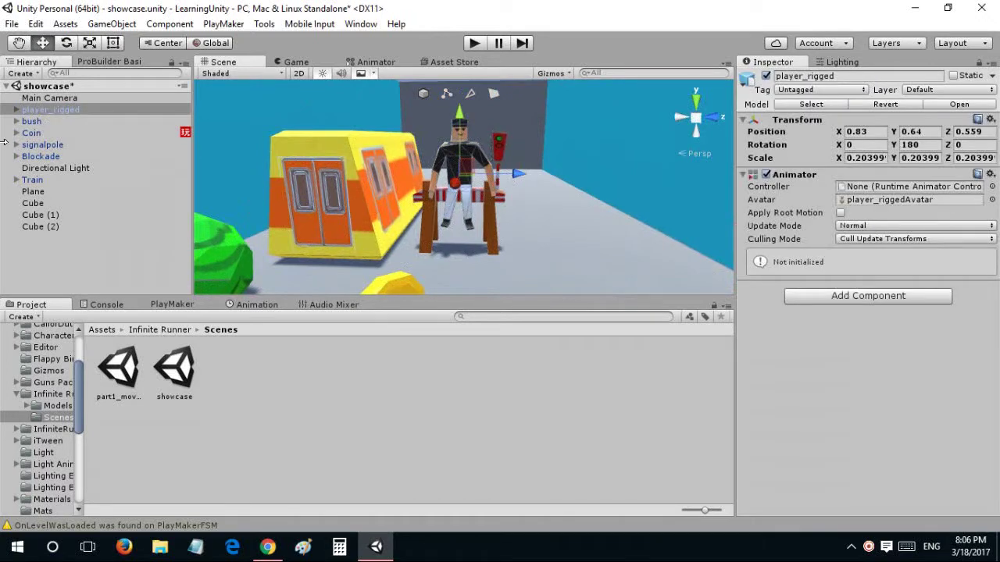
scroll(316, 227, "down", 10)
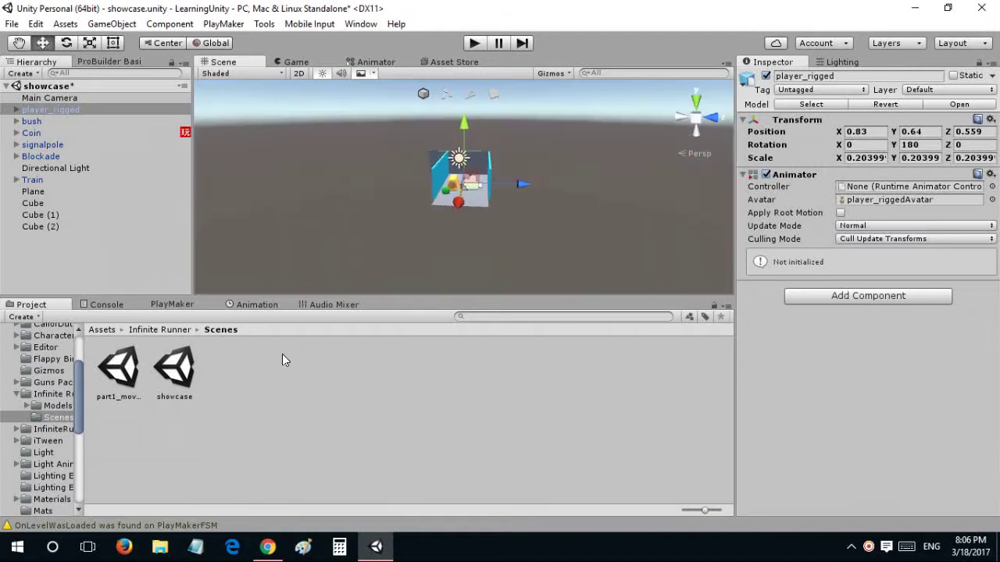
- Place another player_rigged model from the Models/Player folder in the scene outside the corridor and examine it from all sides
left_click(129, 332)
double_click(129, 378)
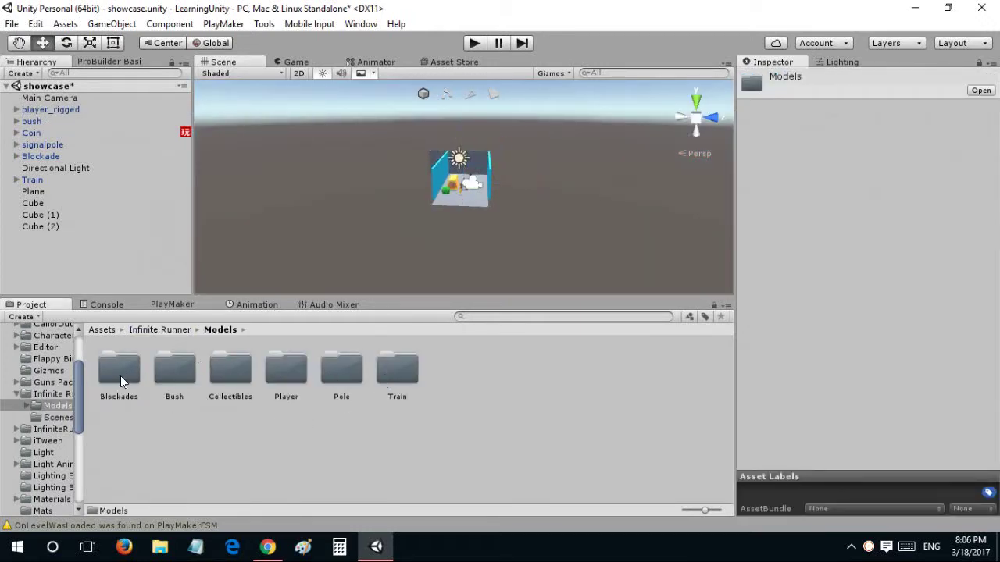
double_click(282, 370)
left_click_drag(164, 371, 351, 235)
right_click_drag(498, 177, 717, 216)
left_click(438, 156)
left_click_drag(718, 218, 596, 218, "alt")
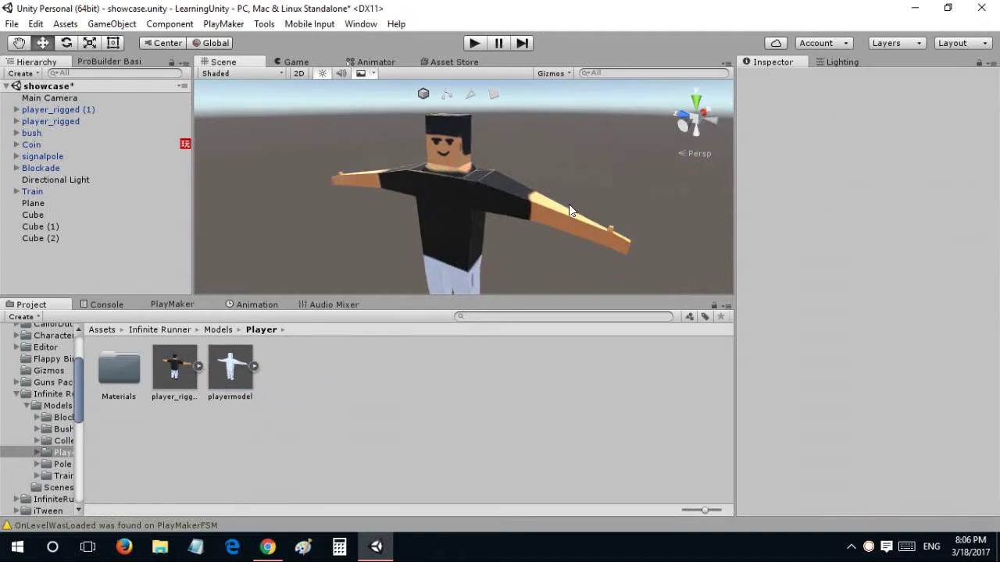
left_click_drag(365, 267, 638, 242, "alt")
scroll(446, 232, "down", 4, "alt")
scroll(645, 241, "down", 5, "alt")
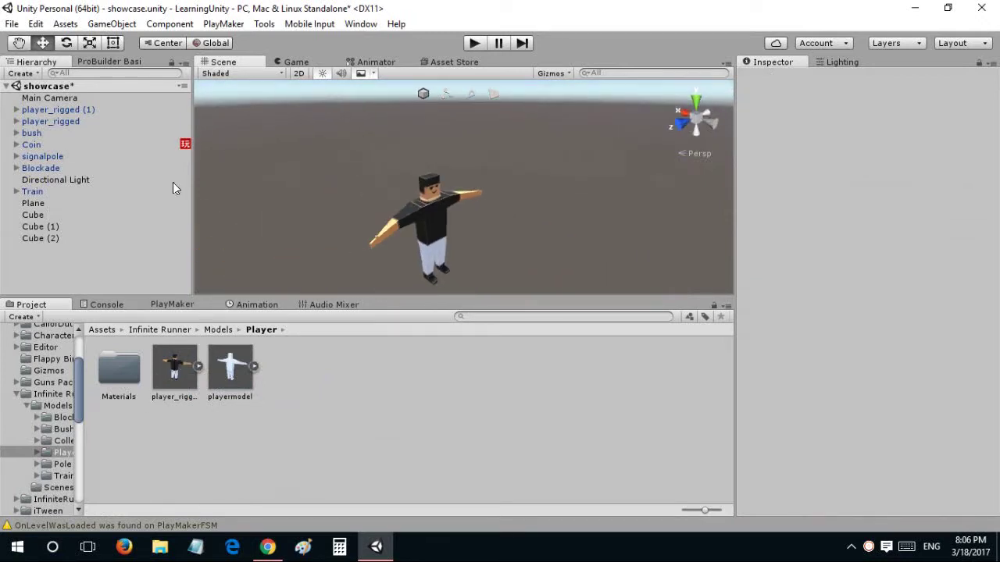
- Delete the extra player_rigged (1) model from the showcase scene
left_click(133, 111)
key("Delete")
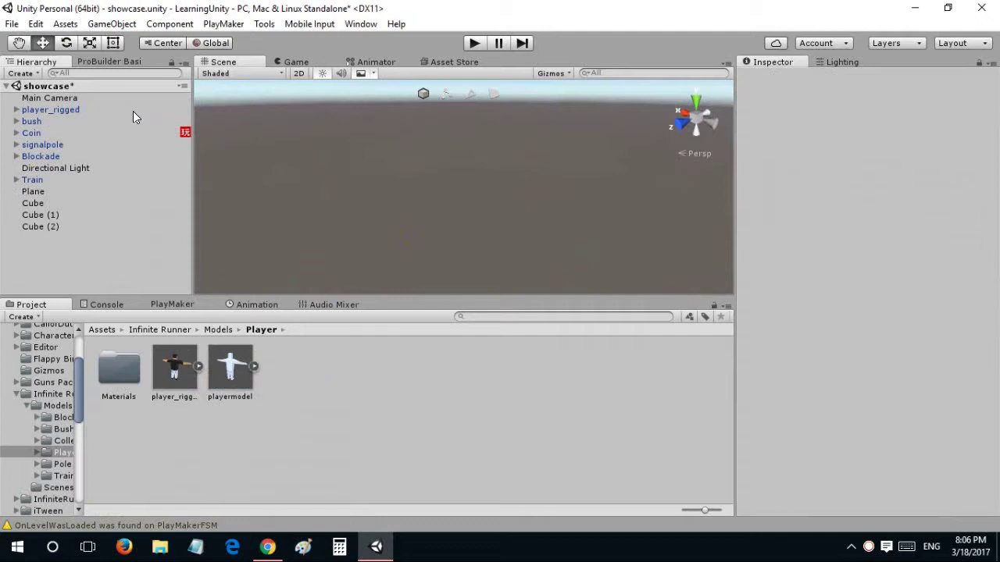
left_click_drag(388, 204, 501, 171, "alt")
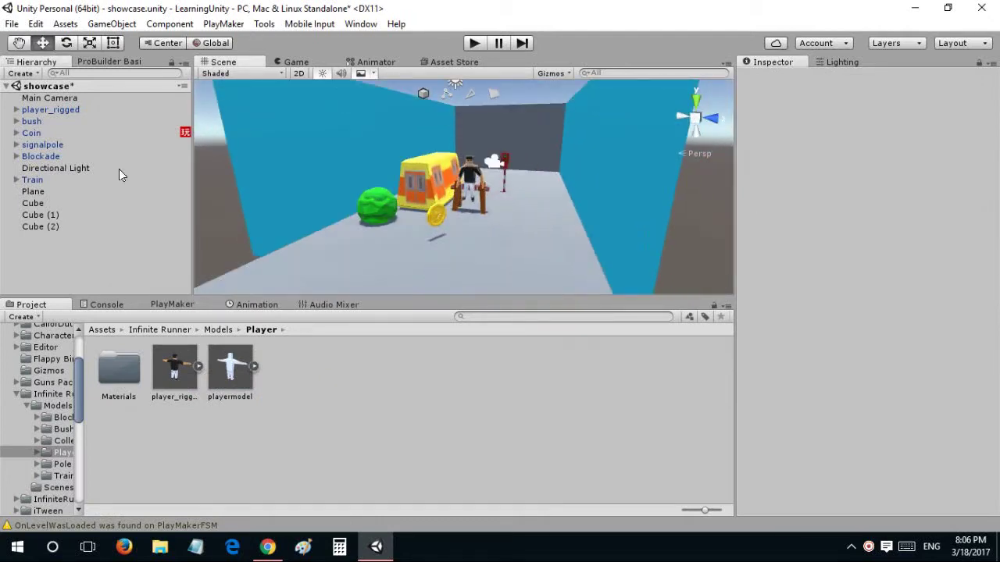
- Open the part1_movement scene from the Infinite Runner/Scenes folder, discarding the changes made to showcase
left_click(219, 329)
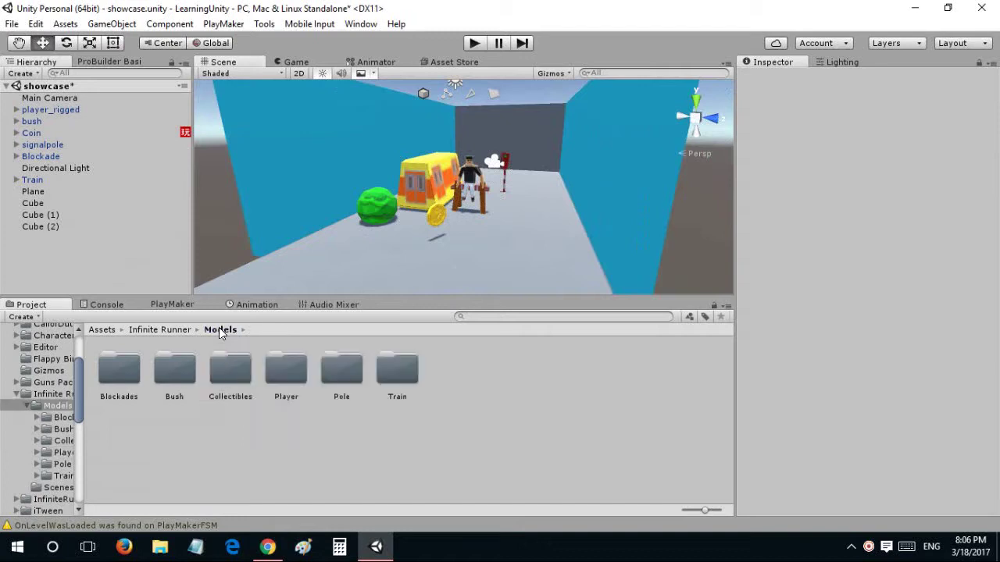
left_click(167, 329)
double_click(181, 375)
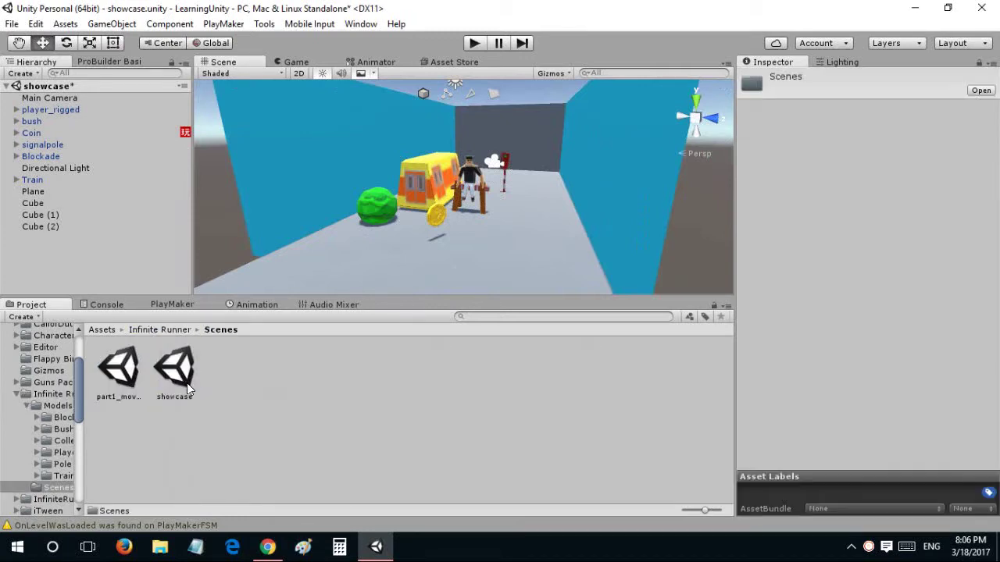
left_click(125, 371)
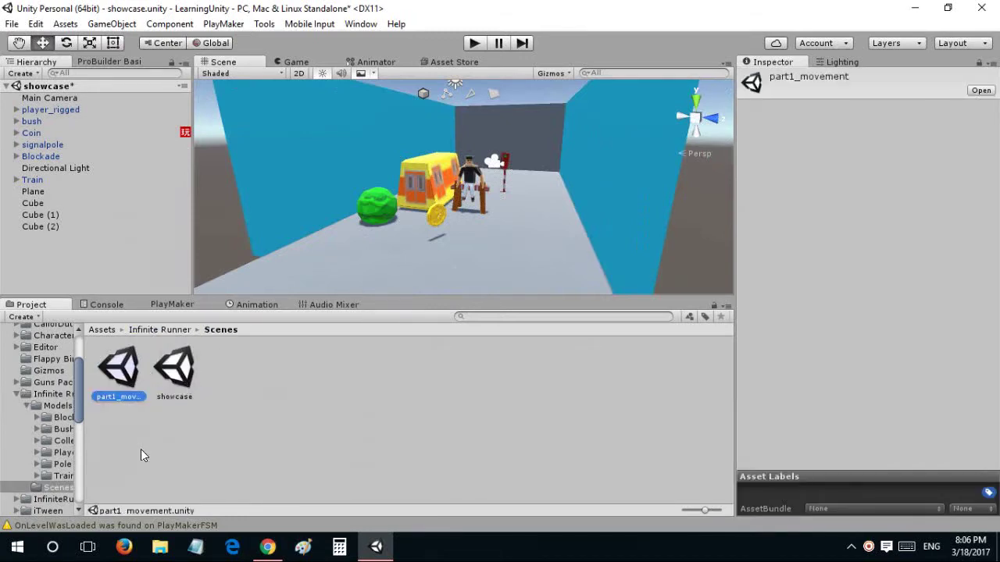
double_click(124, 376)
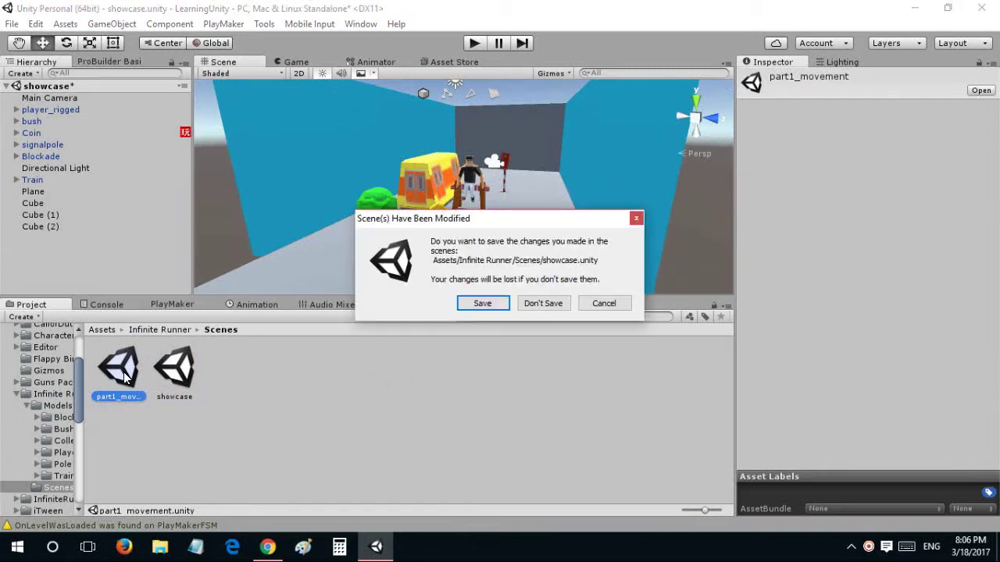
left_click(540, 303)
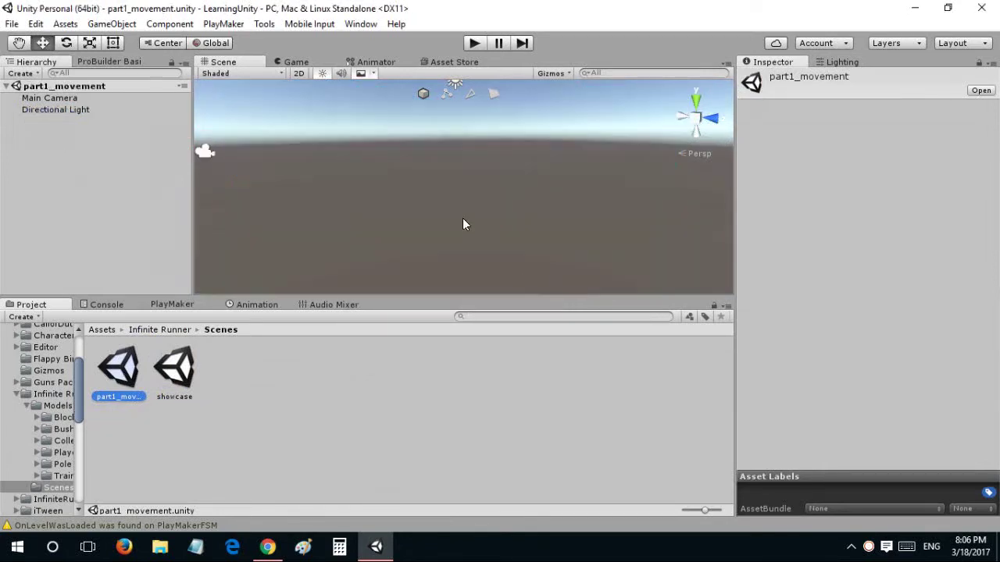
- Add a 3D Plane object to the part1_movement scene in front of the Main Camera
left_click(371, 151)
key("f")
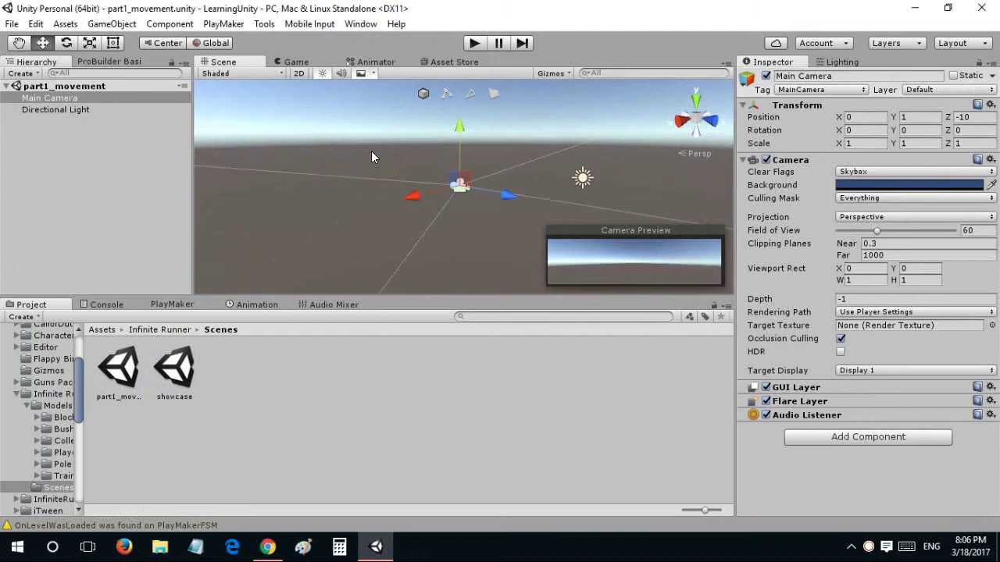
right_click_drag(402, 205, 522, 210)
key("w")
left_click_drag(522, 211, 407, 211, "alt")
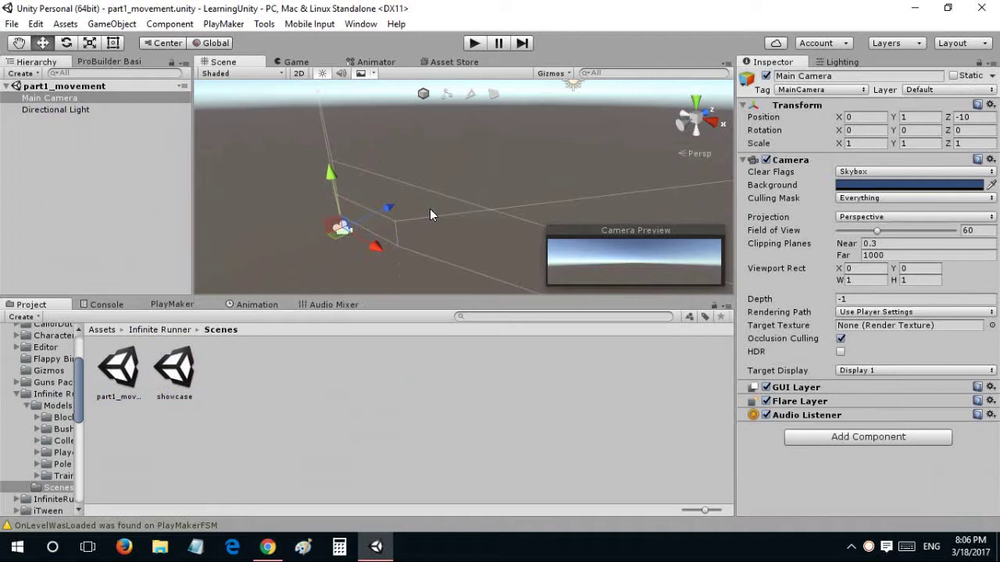
left_click_drag(429, 212, 463, 224, "alt")
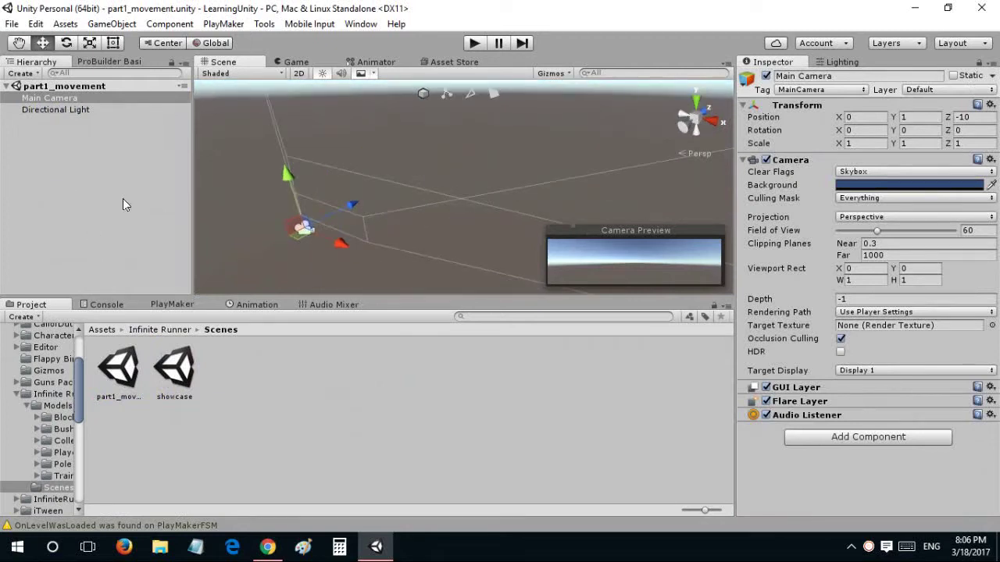
right_click(76, 139)
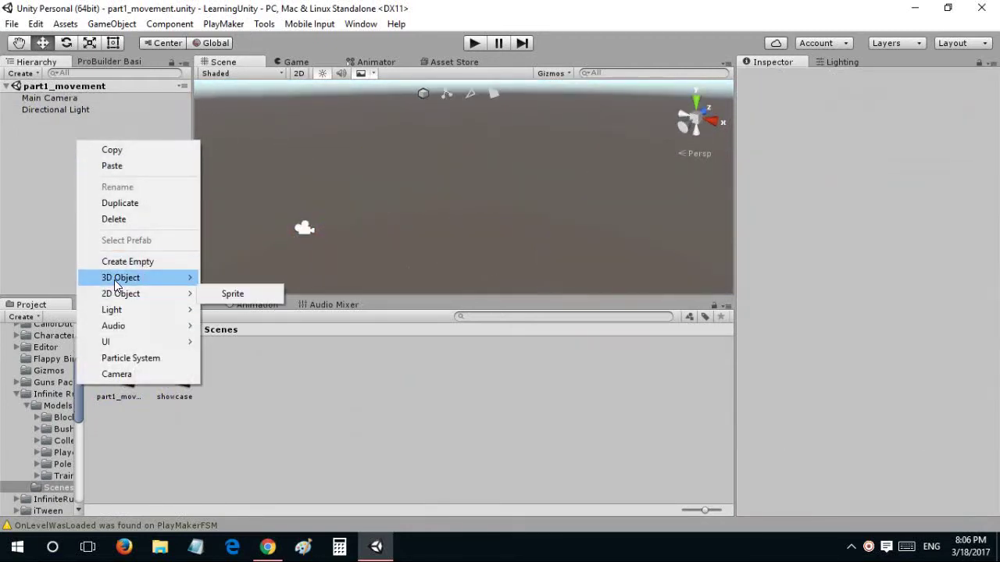
mouse_move(117, 279)
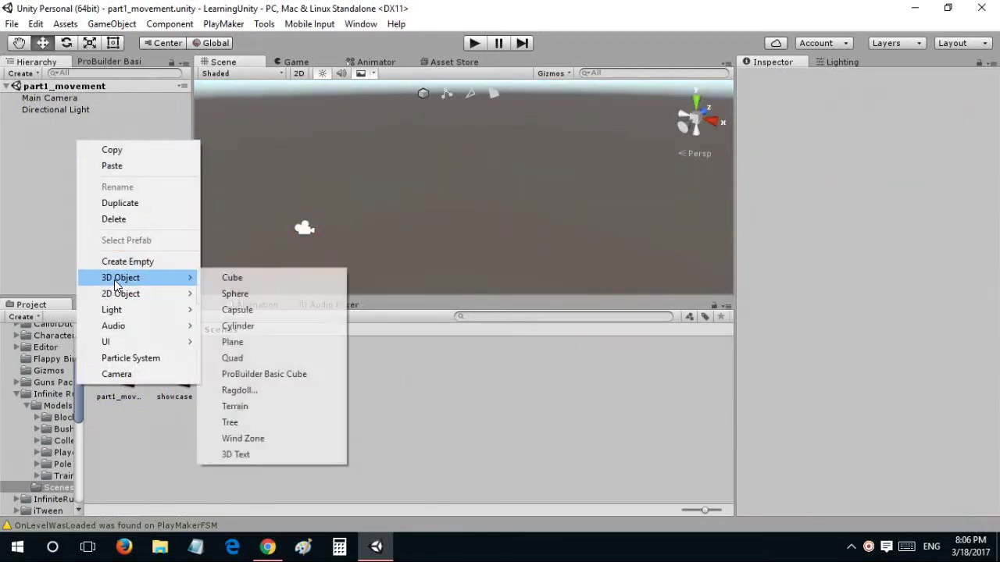
left_click(254, 342)
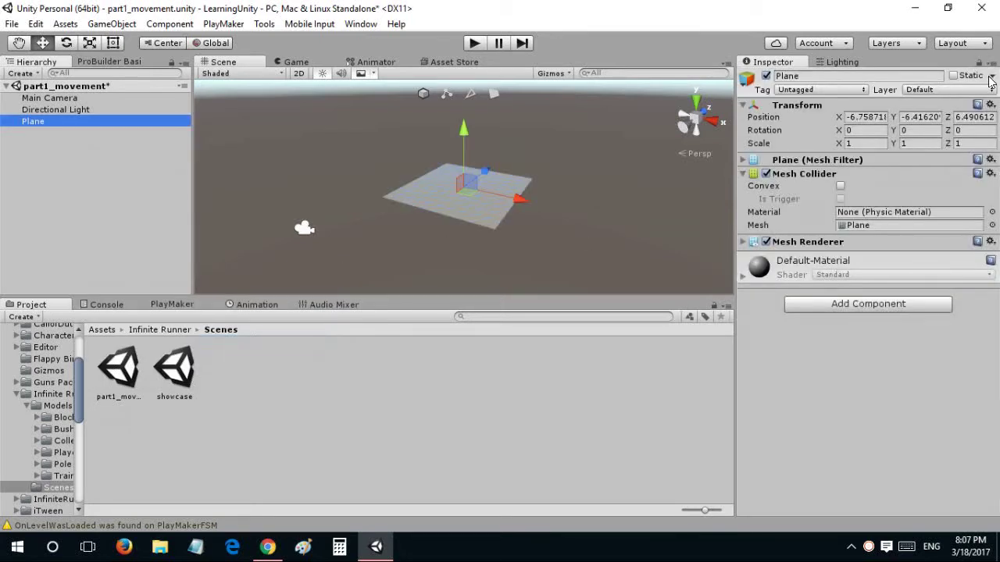
- Reset the Plane's transform so its position is 0, 0, 0
left_click(990, 78)
left_click(965, 92)
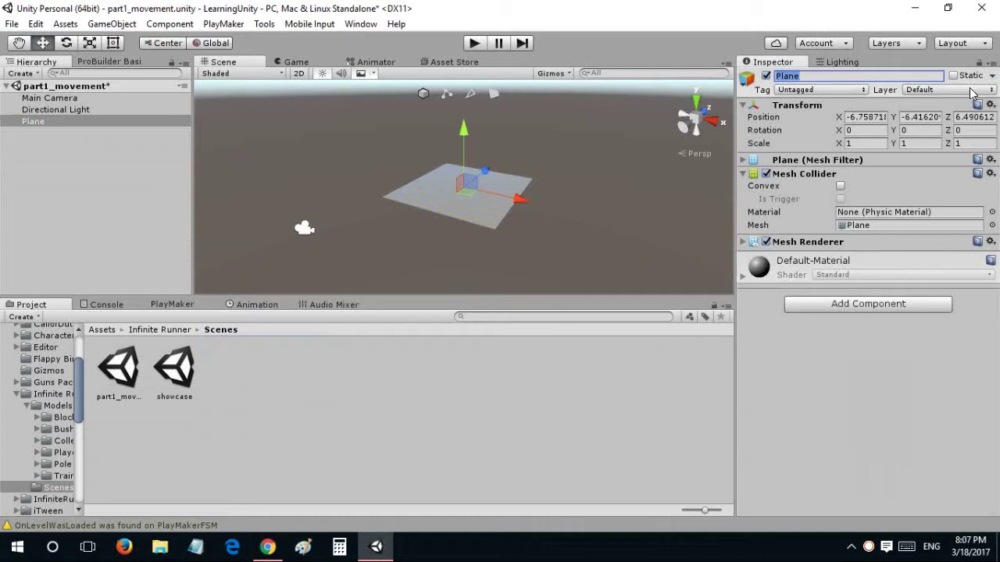
left_click(989, 104)
left_click(863, 118)
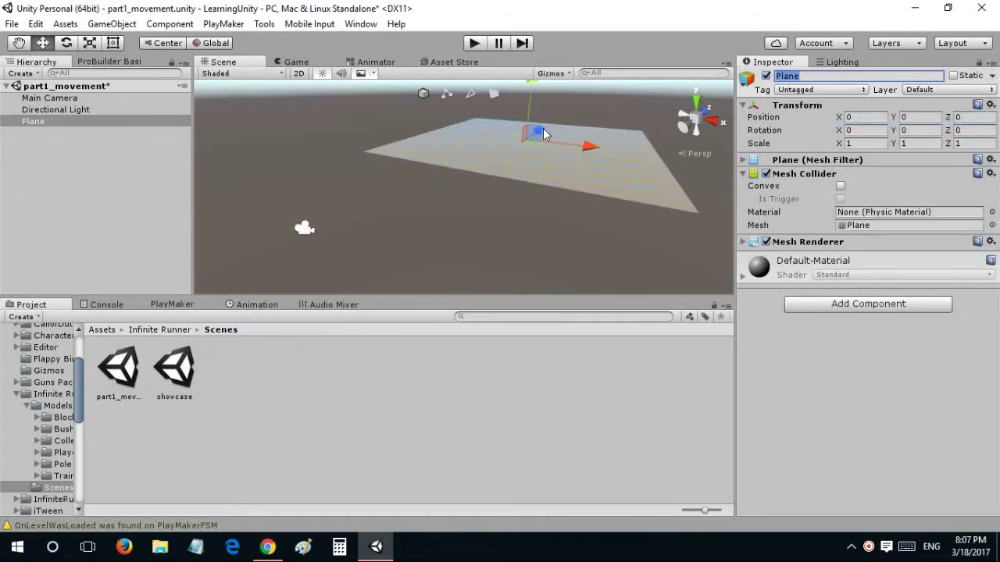
- Move the Main Camera forward and up over the plane's edge, to Y 1.83 and Z -6.51
left_click(303, 228)
left_click_drag(351, 214, 513, 143)
left_click_drag(438, 129, 431, 89)
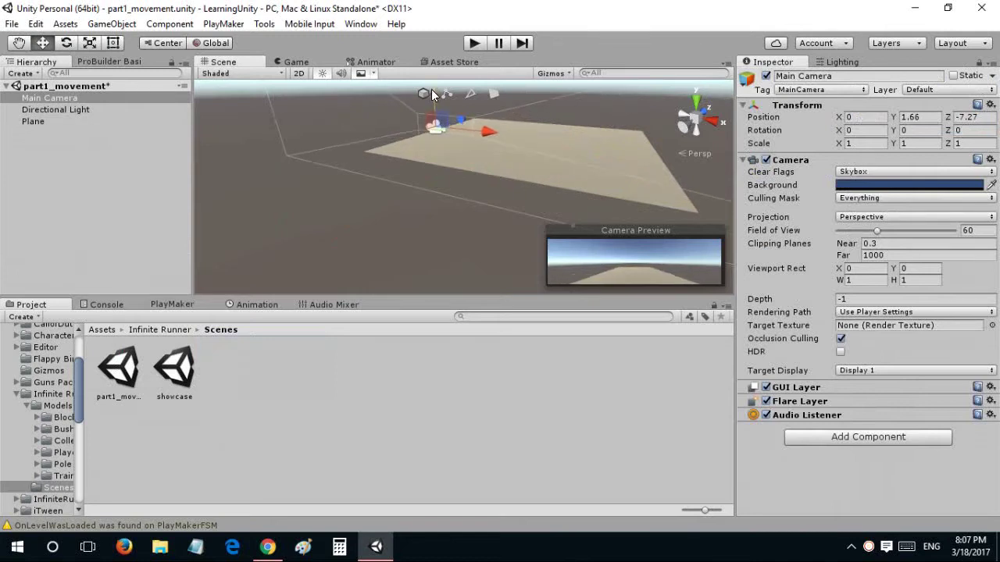
left_click_drag(487, 112, 320, 123, "alt")
left_click_drag(345, 82, 375, 82)
right_click_drag(407, 163, 456, 163)
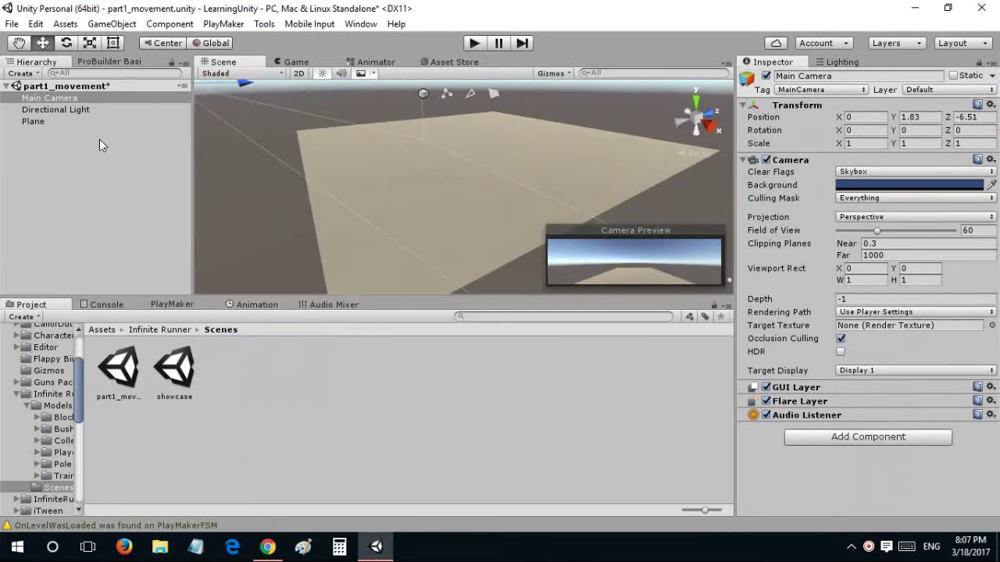
- Turn on automatic lightmap baking in the scene's lighting settings
left_click(836, 62)
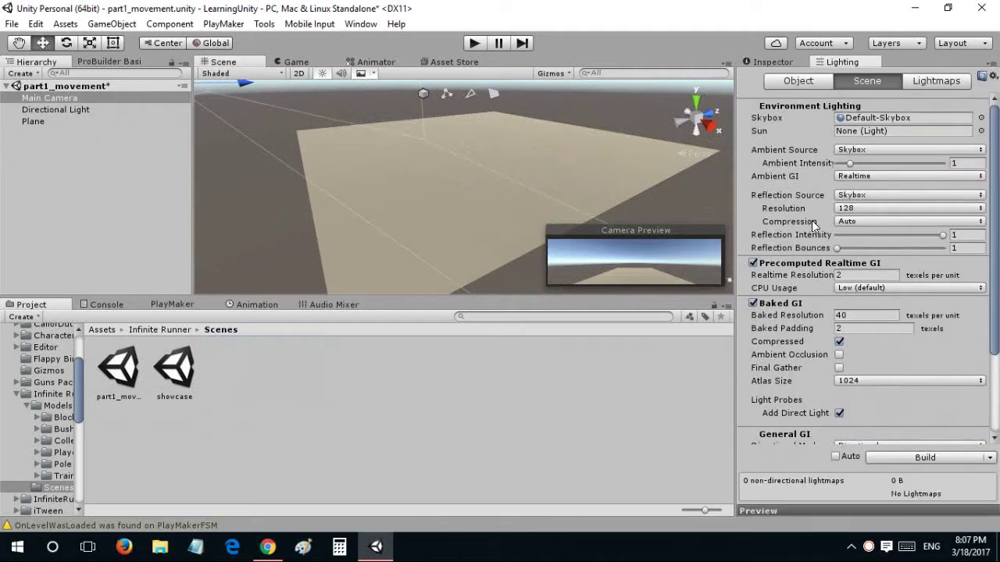
left_click(844, 457)
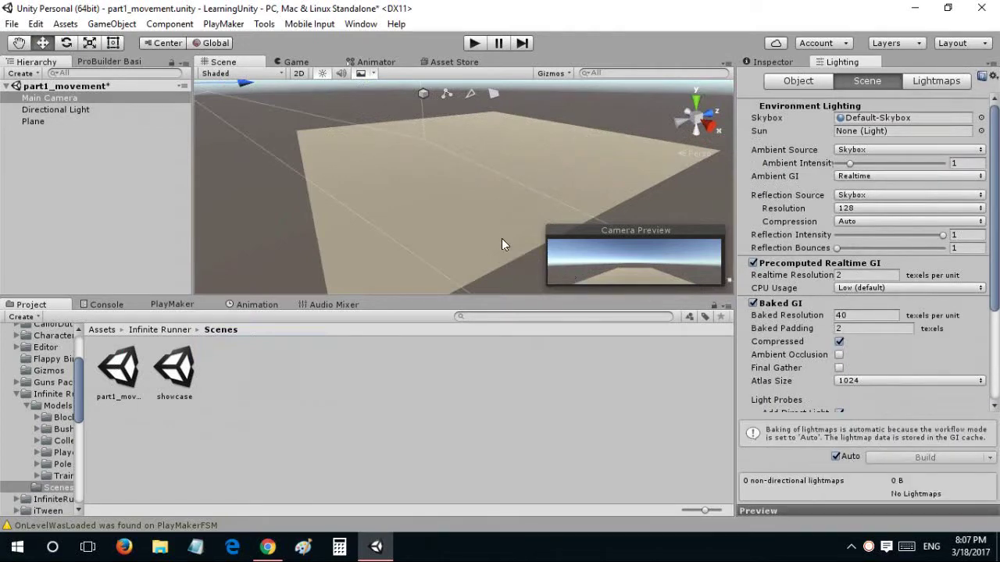
- Add a 3D Cube object to the scene and place it on the surface of the Plane
right_click(59, 146)
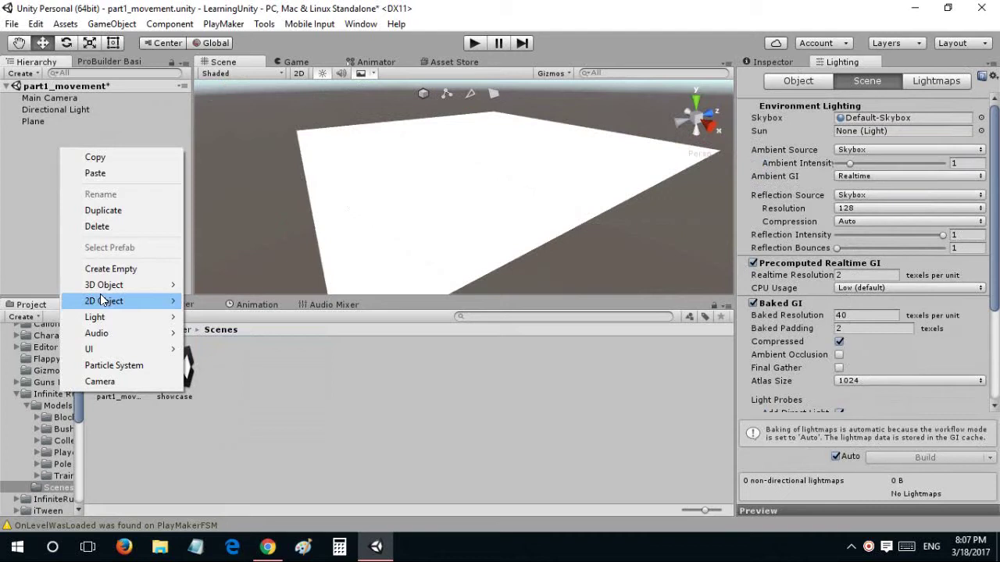
mouse_move(117, 285)
left_click(214, 285)
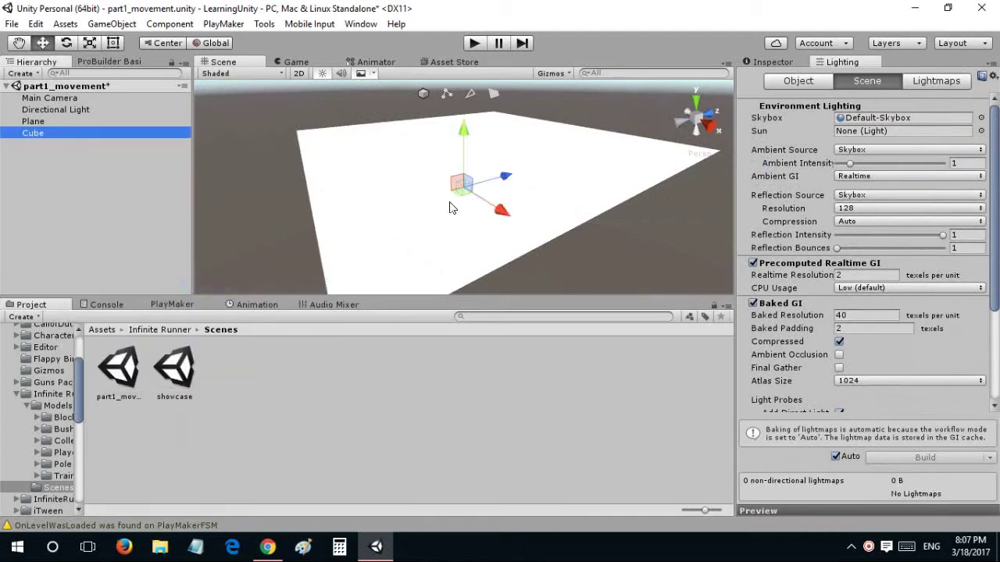
left_click_drag(480, 189, 395, 130)
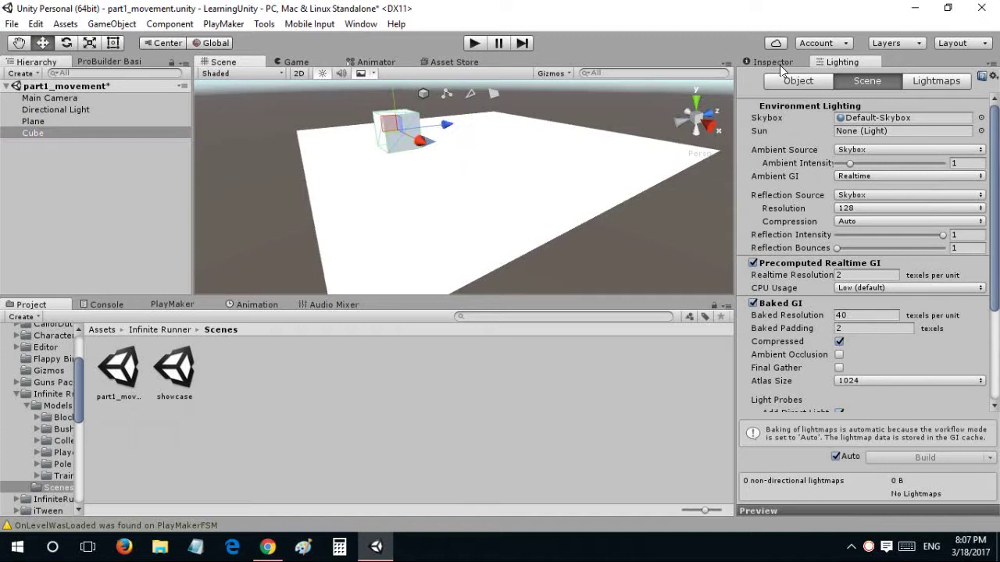
- Set the Cube's position to X 0 and Z 0
left_click(772, 62)
left_click(882, 117)
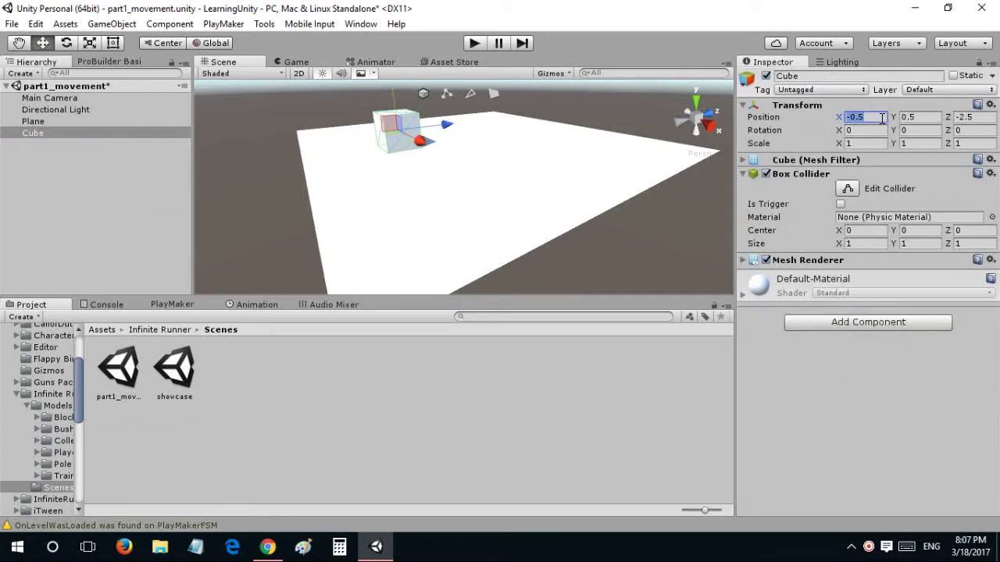
type("0")
left_click(968, 117)
type("0")
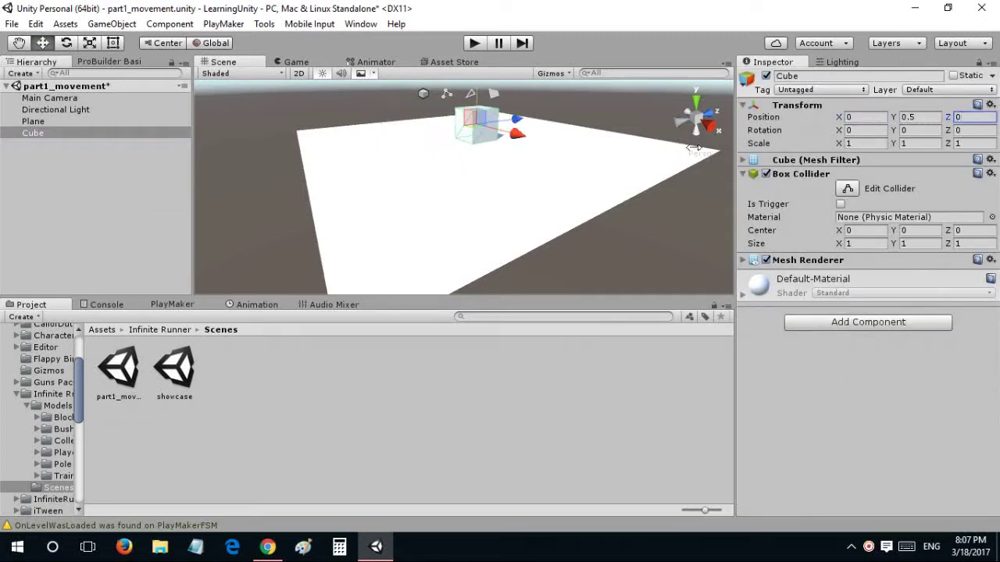
- Reduce the Directional Light's intensity to 0.74 while checking the result in the Game view
left_click_drag(595, 128, 671, 168, "alt")
left_click(294, 62)
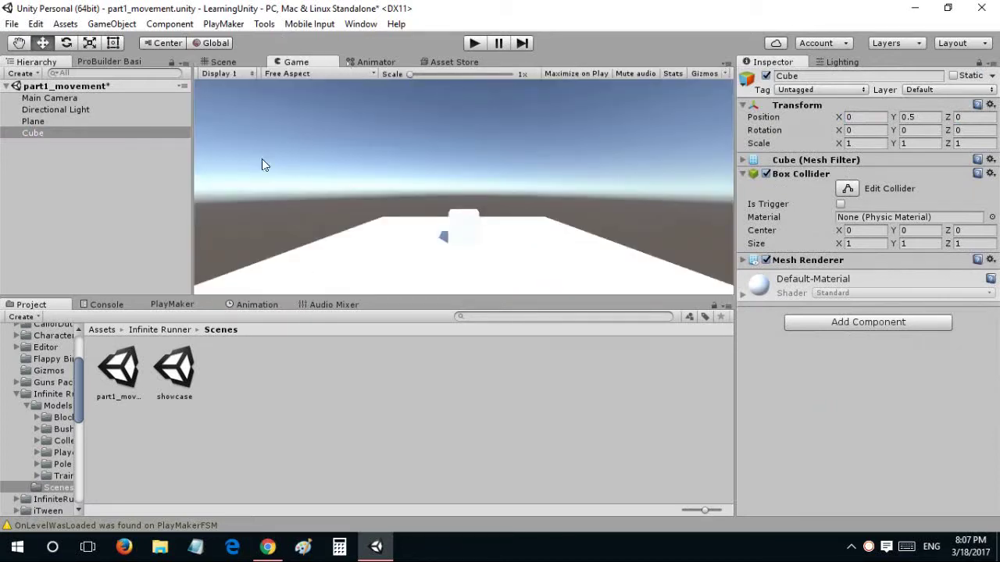
left_click(49, 110)
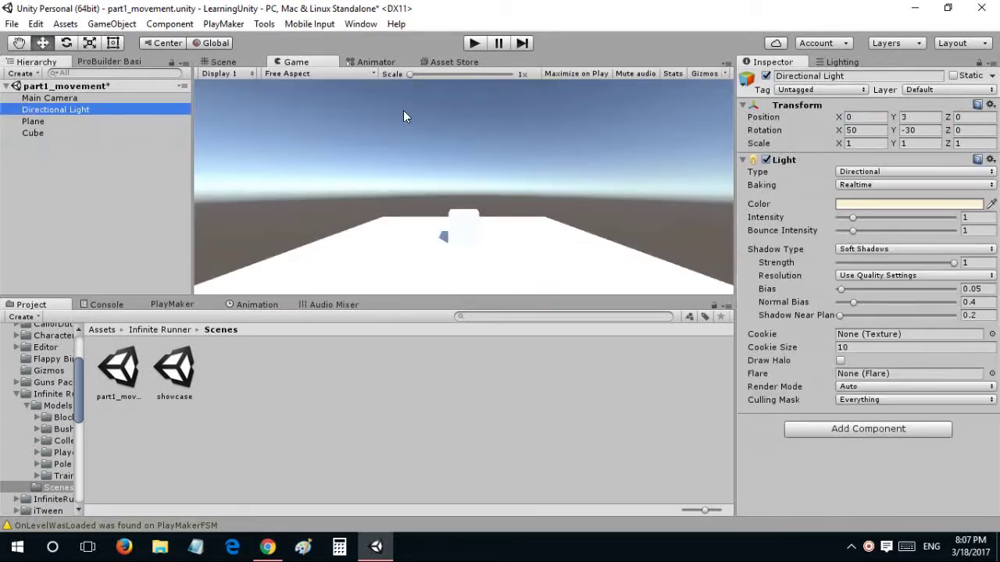
left_click(848, 219)
left_click_drag(848, 219, 849, 218)
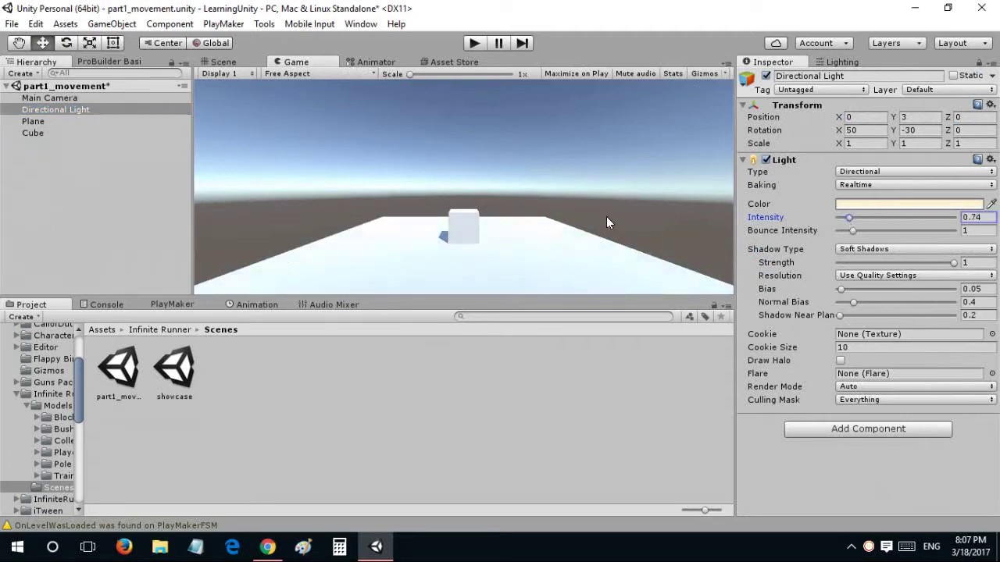
- Move the Cube along the Z axis towards the camera, to Z -1.34, checking its framing in the Game view
left_click(242, 62)
left_click_drag(431, 160, 406, 168, "alt")
left_click(428, 166)
left_click(312, 61)
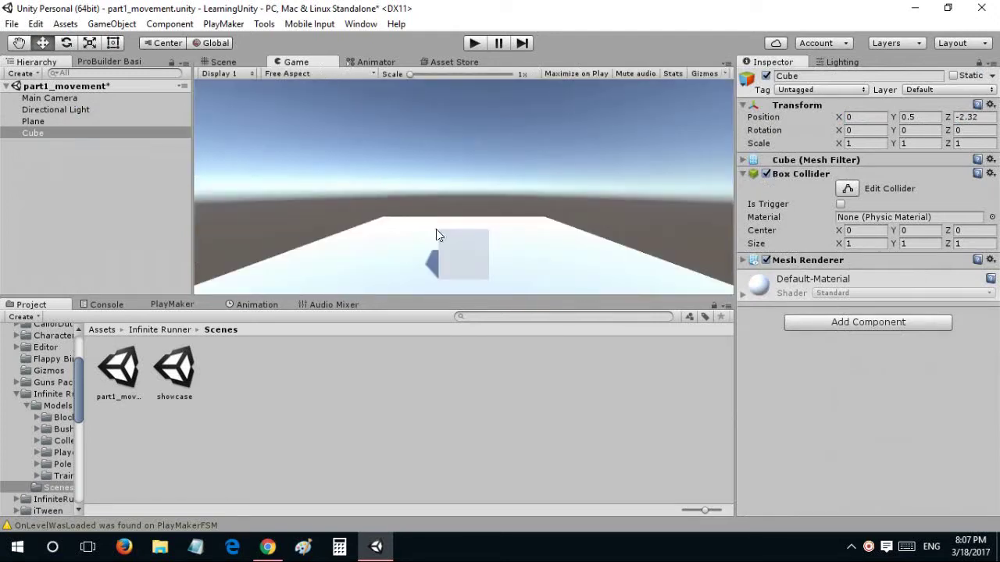
left_click(227, 62)
left_click_drag(390, 178, 425, 176)
left_click_drag(384, 225, 410, 223, "alt")
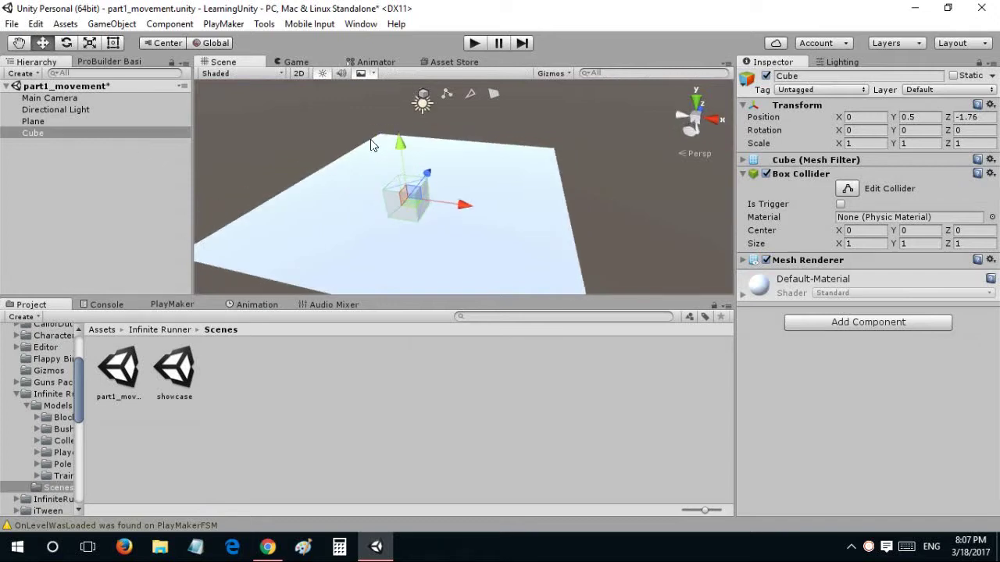
left_click(295, 62)
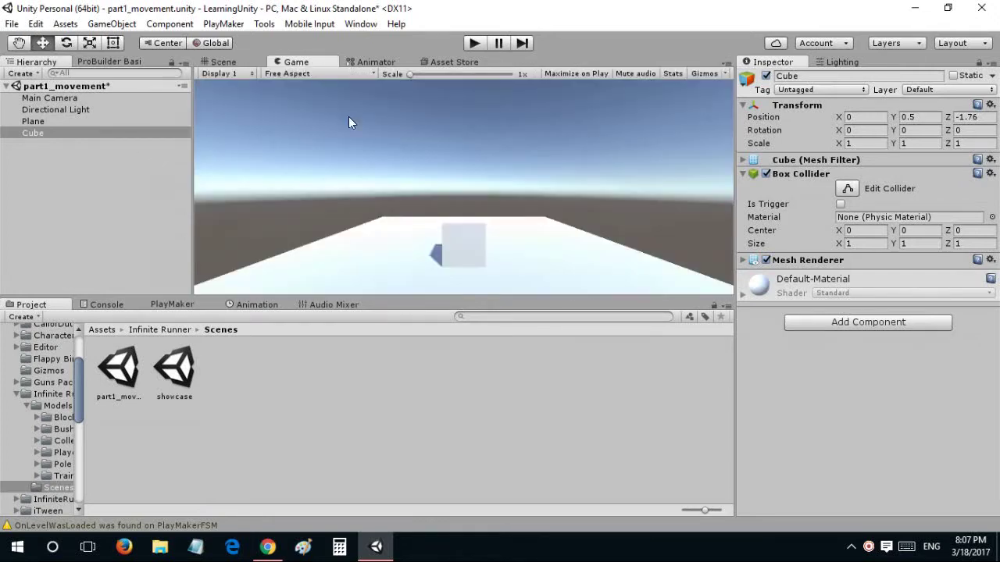
left_click(223, 62)
left_click_drag(421, 178, 429, 171)
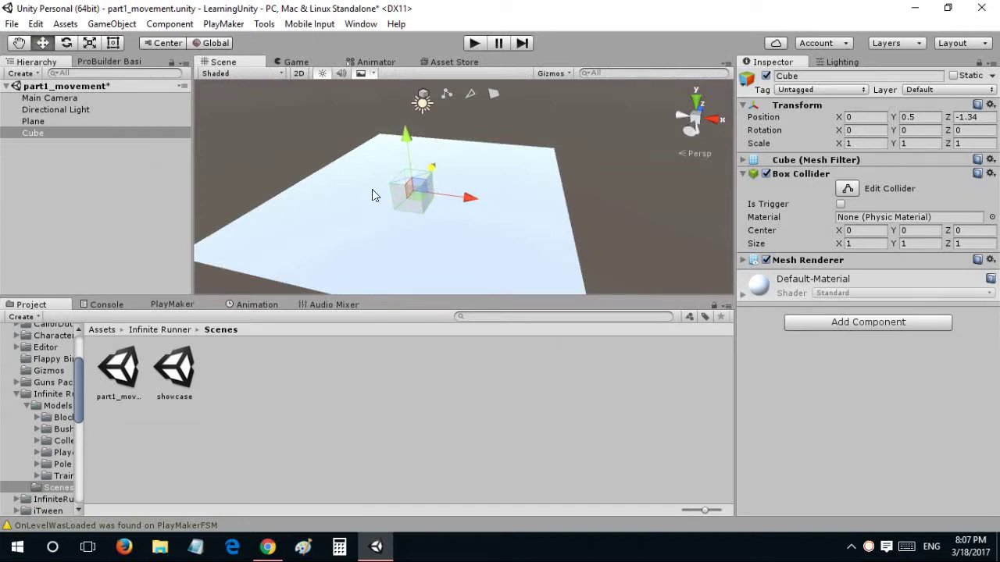
left_click_drag(428, 219, 383, 190, "alt")
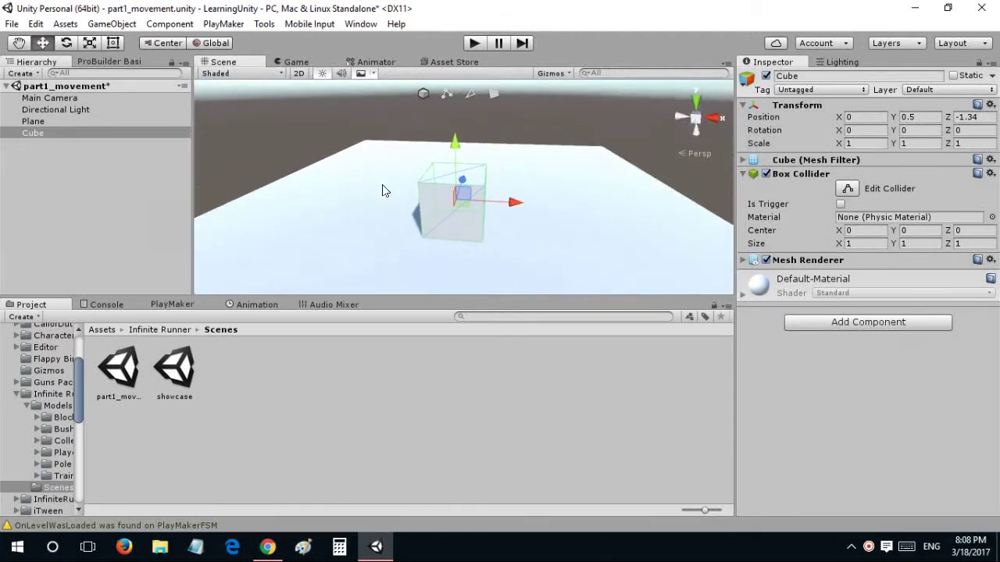
left_click(277, 64)
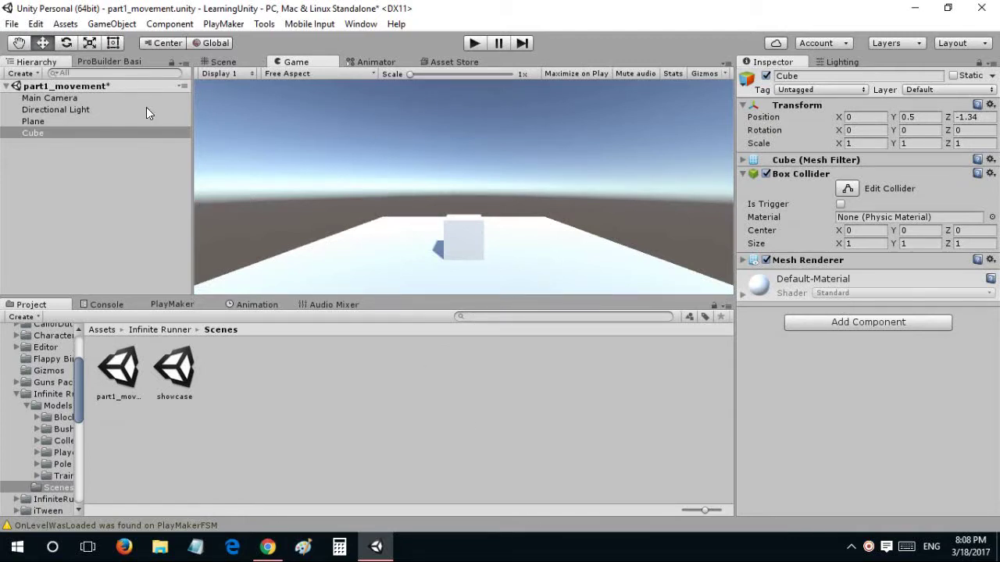
- Narrow the Plane by scaling it along X to about 0.75, and check it in the Game view
left_click(257, 58)
left_click_drag(366, 184, 363, 195, "alt")
left_click(550, 204)
key("r")
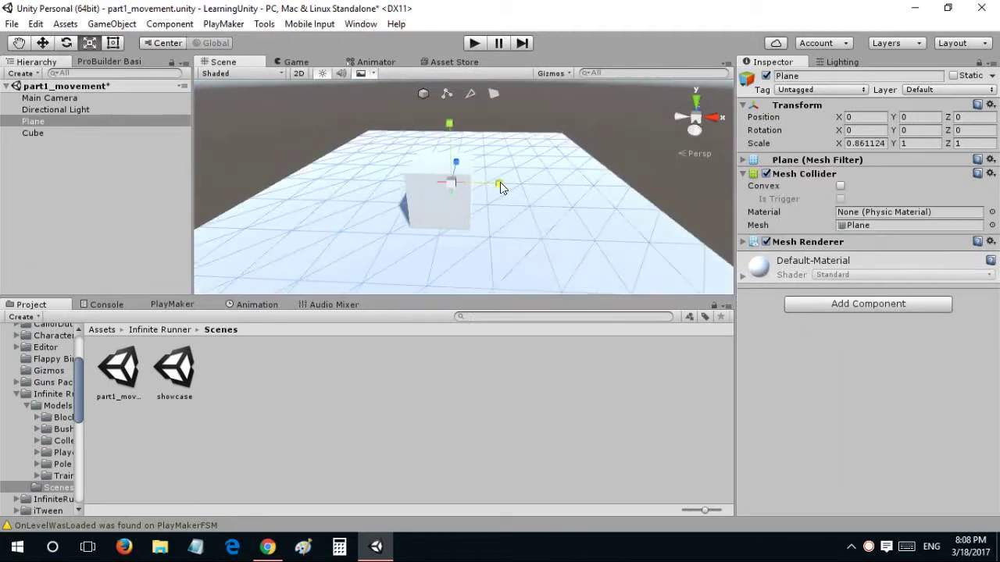
left_click_drag(500, 183, 497, 184)
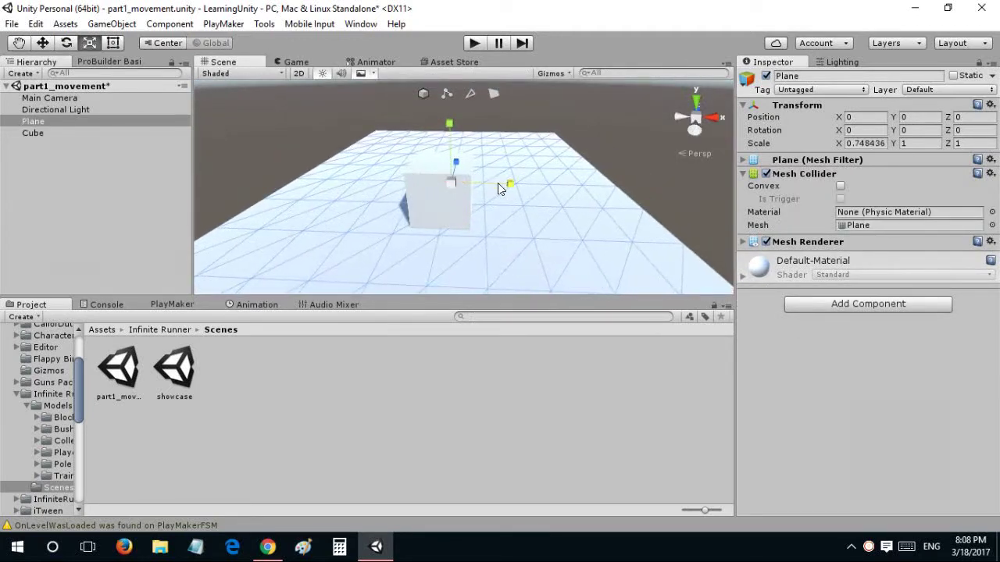
left_click(299, 61)
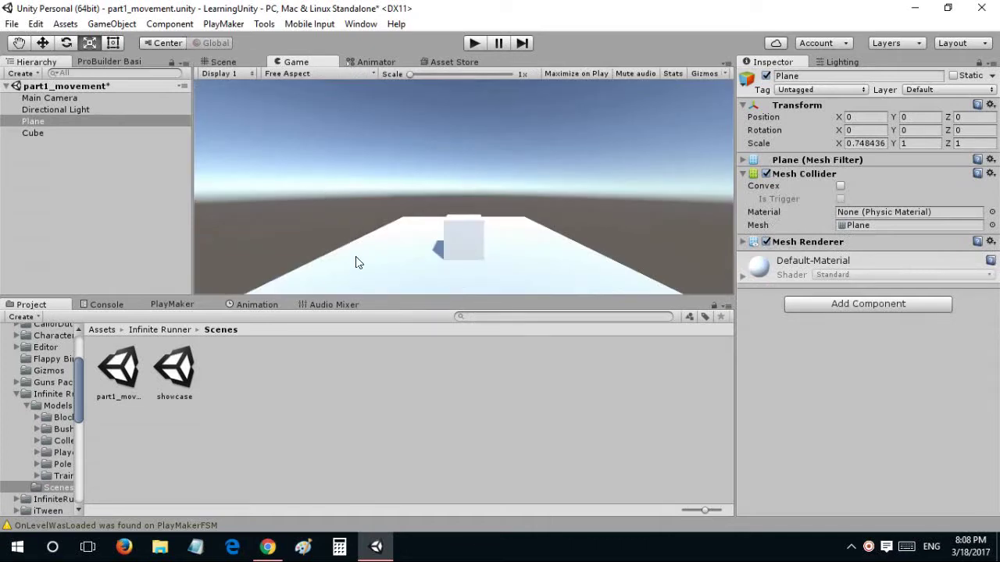
- Rename the Cube as Player
left_click(252, 63)
left_click_drag(361, 202, 368, 225, "alt")
scroll(372, 230, "up", 3)
left_click(458, 203)
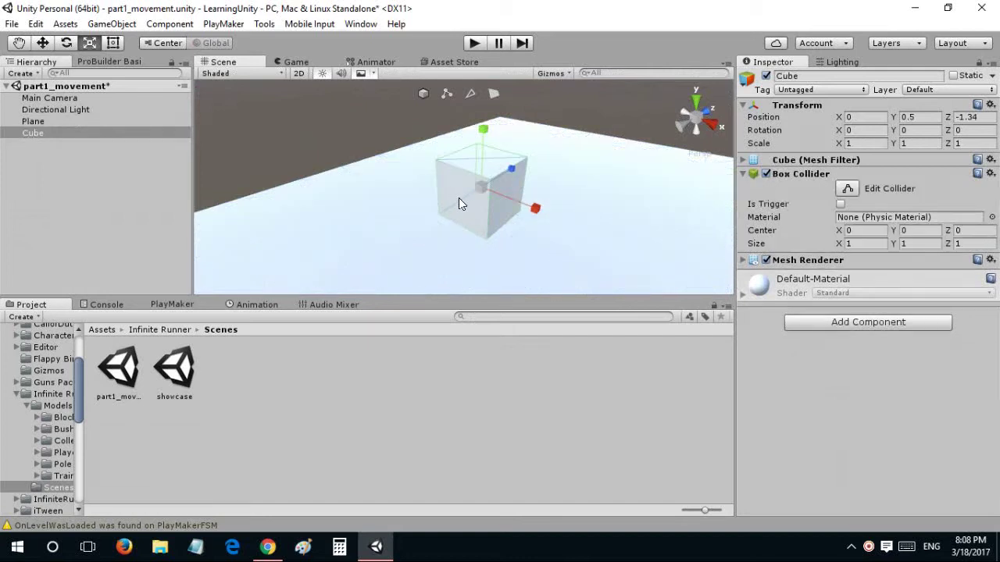
left_click(793, 73)
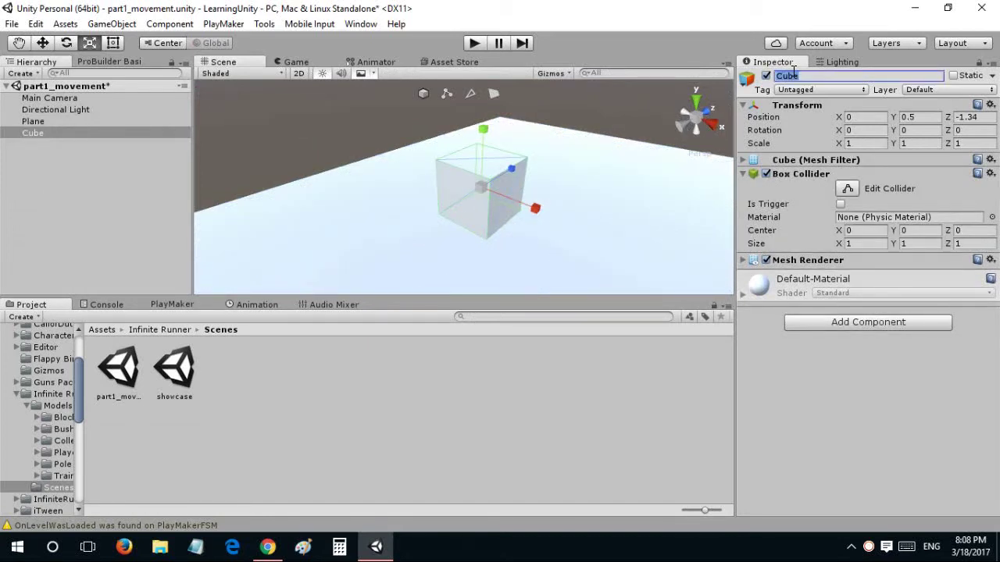
type("Player")
key("Return")
left_click(37, 134)
left_click(38, 155)
- Assign the Player tag to the Player object
left_click(35, 134)
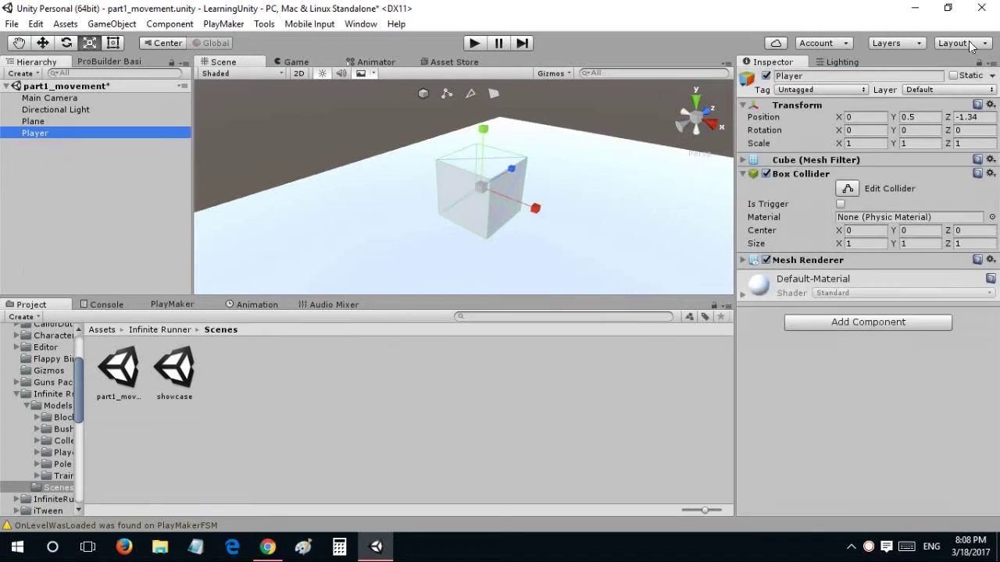
left_click(821, 89)
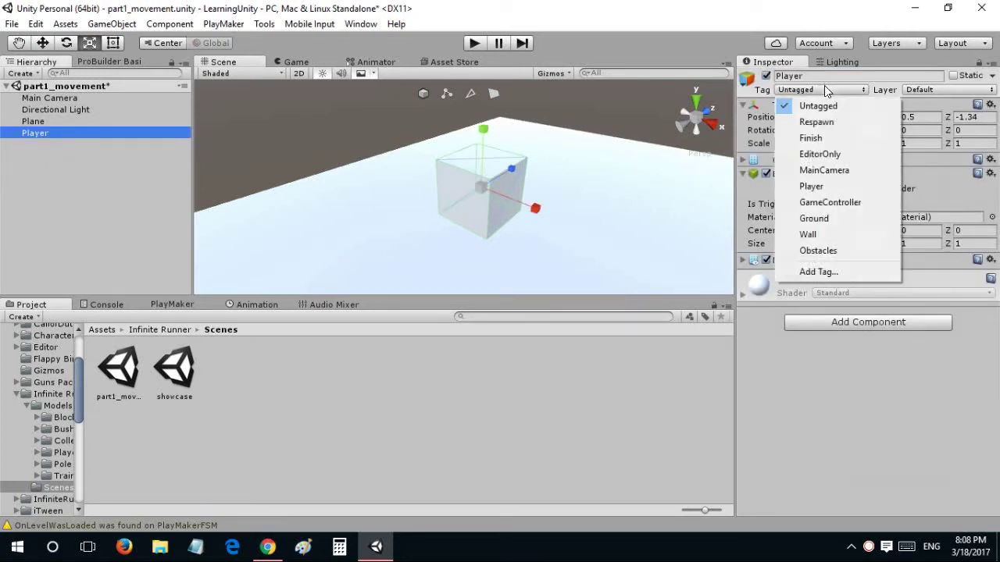
left_click(833, 189)
- Open the PlayMaker editor, enlarge it, and add an FSM to the Player object
left_click(164, 305)
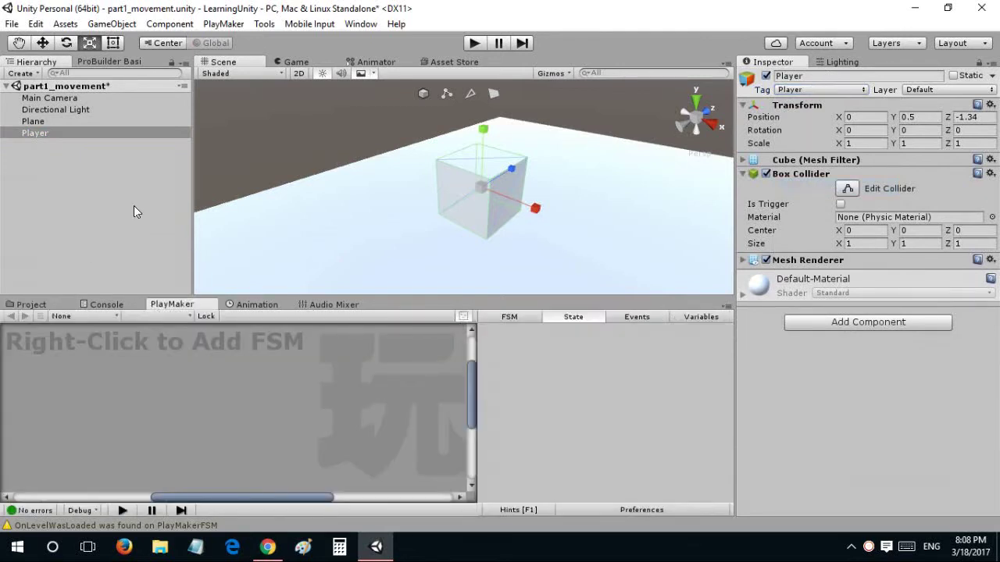
left_click_drag(245, 297, 247, 275)
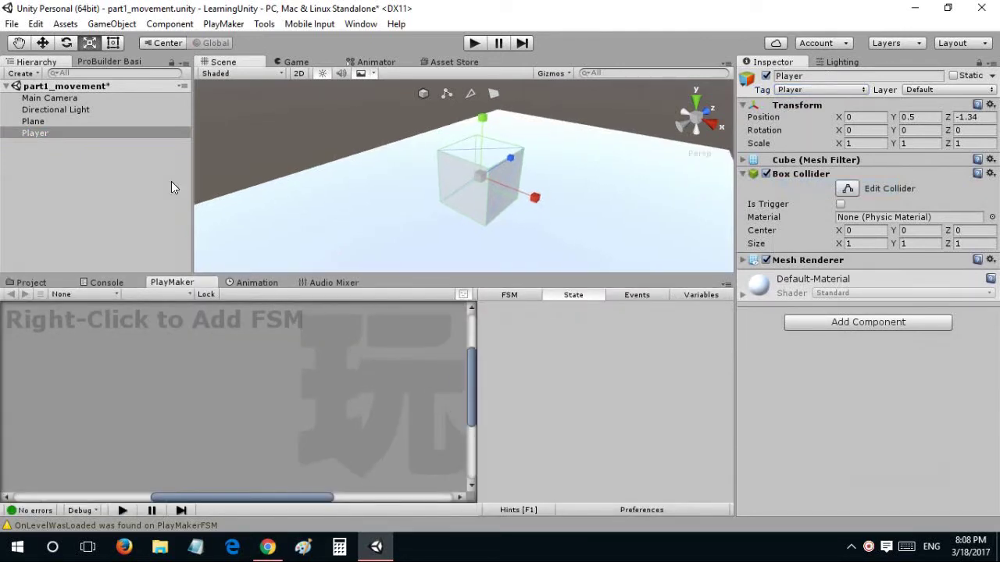
left_click_drag(255, 185, 235, 139, "alt")
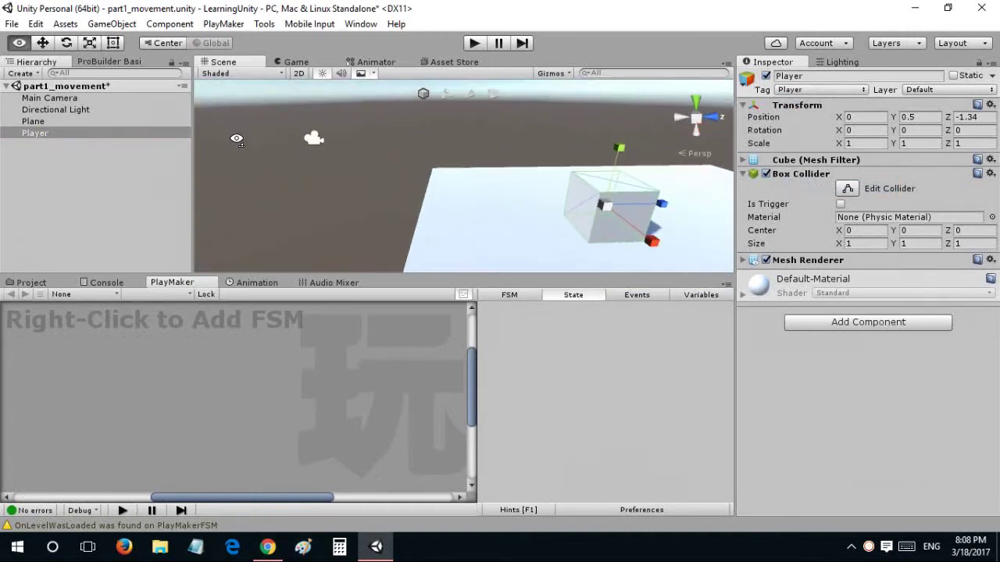
right_click(128, 320)
left_click(142, 333)
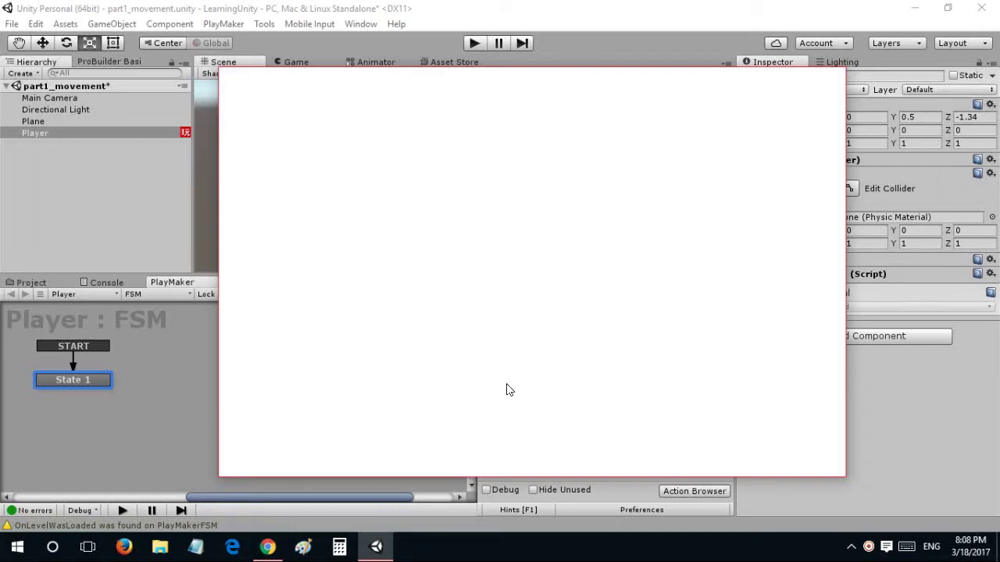
- Add a Translate action to State 1 of the Player's FSM and set its Z value to 10
type("translate")
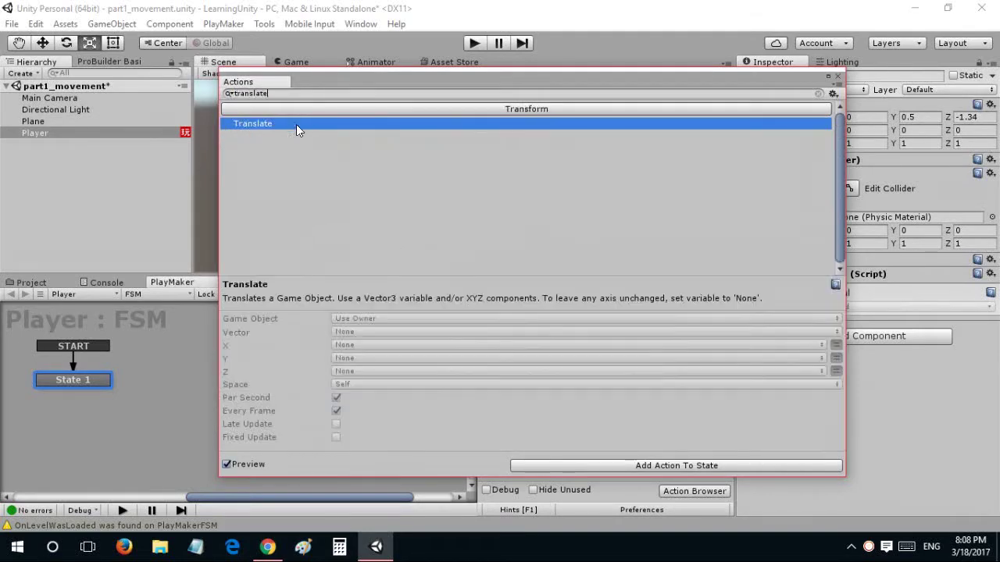
double_click(296, 125)
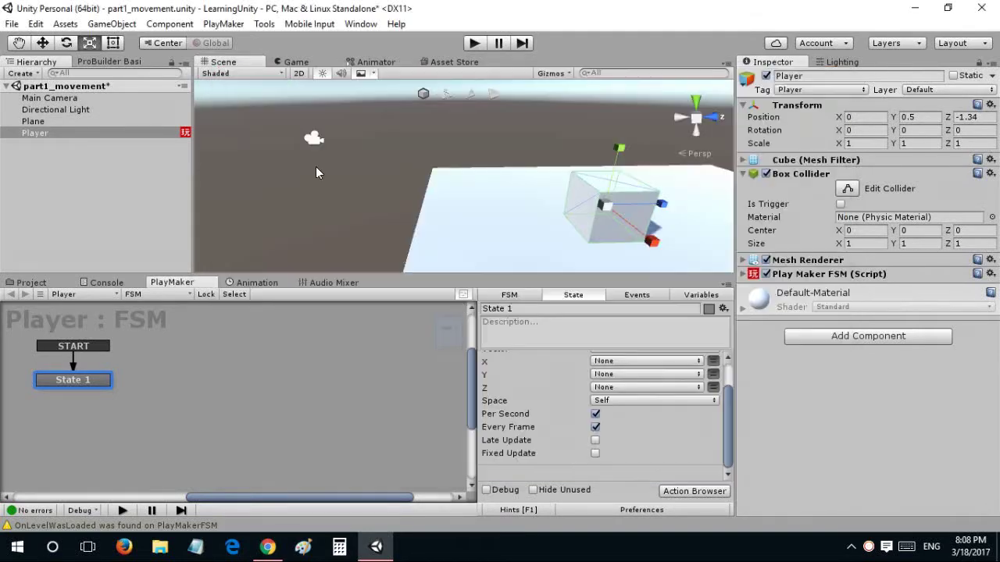
left_click(713, 387)
left_click(677, 388)
type("10")
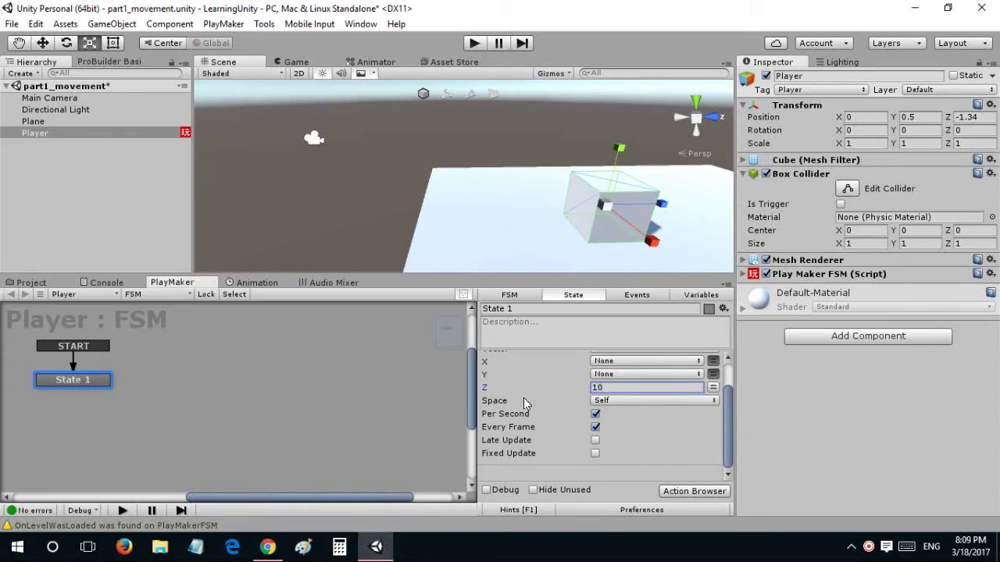
scroll(524, 399, "up", 2)
left_click(483, 360)
- Run the scene to test the Player's forward movement, then stop playback
left_click_drag(623, 210, 562, 205, "alt")
left_click(479, 39)
left_click(477, 43)
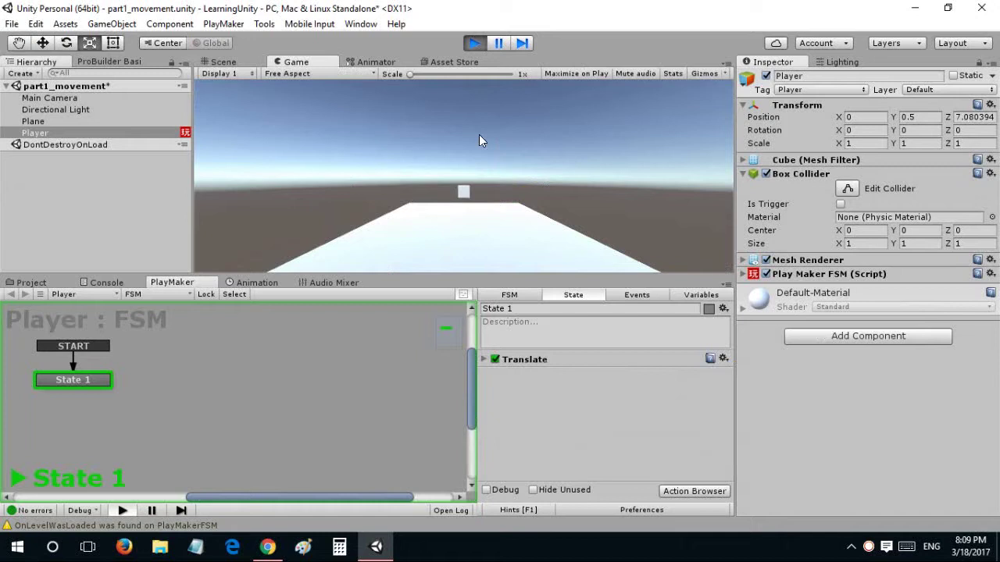
left_click(474, 46)
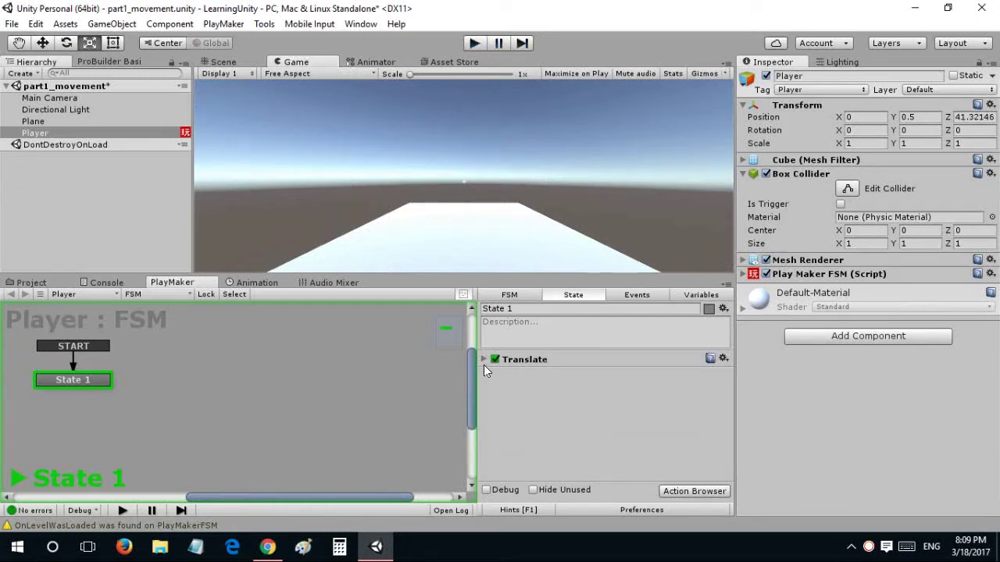
- Replace the fixed Z value of State 1's Translate action with a new variable named Player_Speed
left_click(484, 359)
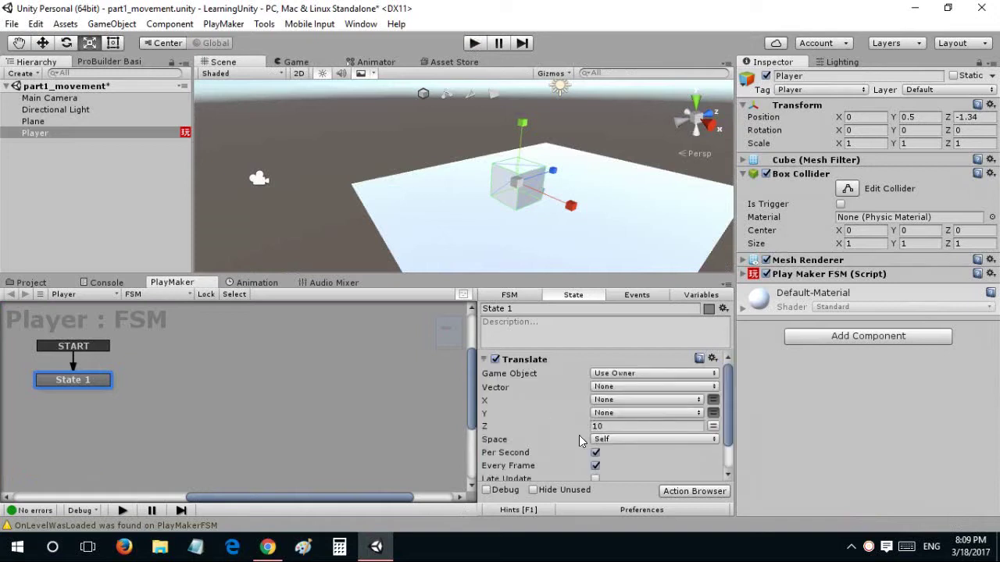
left_click(713, 426)
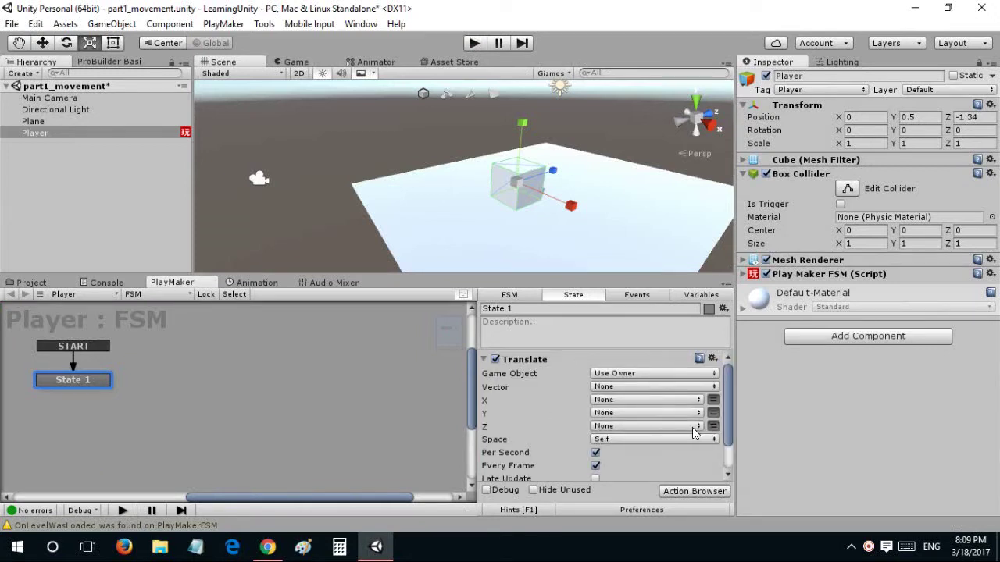
left_click(647, 425)
left_click(656, 457)
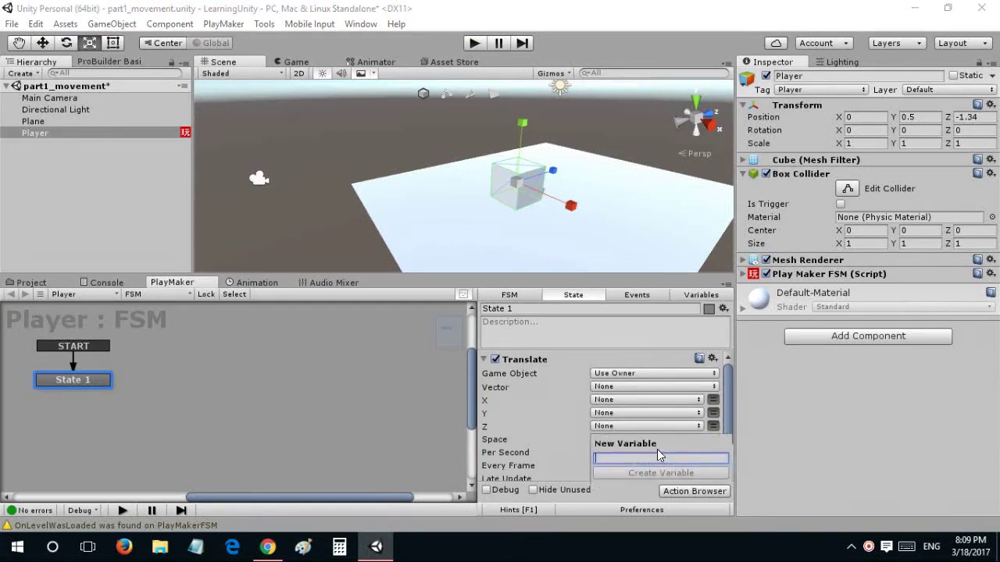
type("P")
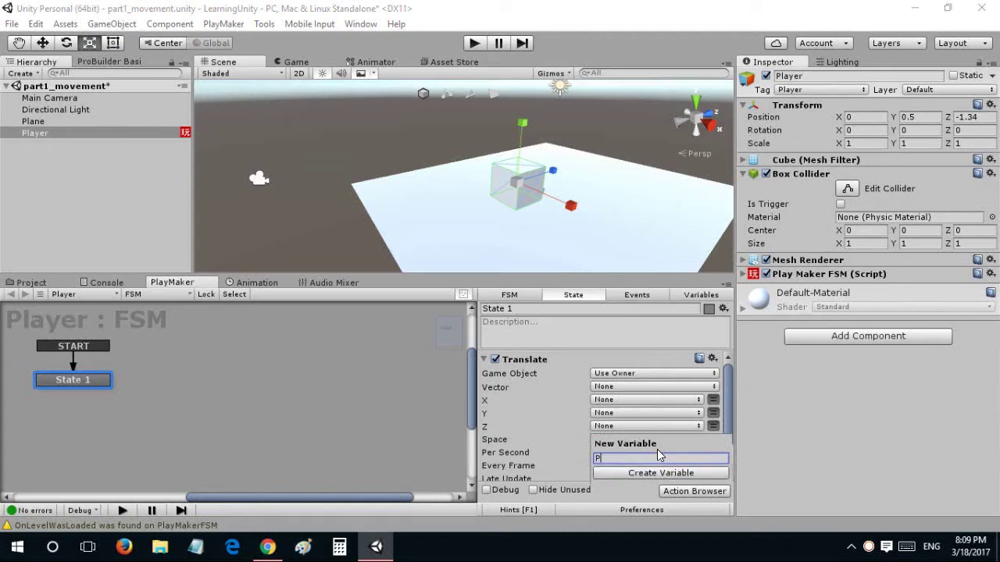
type("layer_Speed")
key("Return")
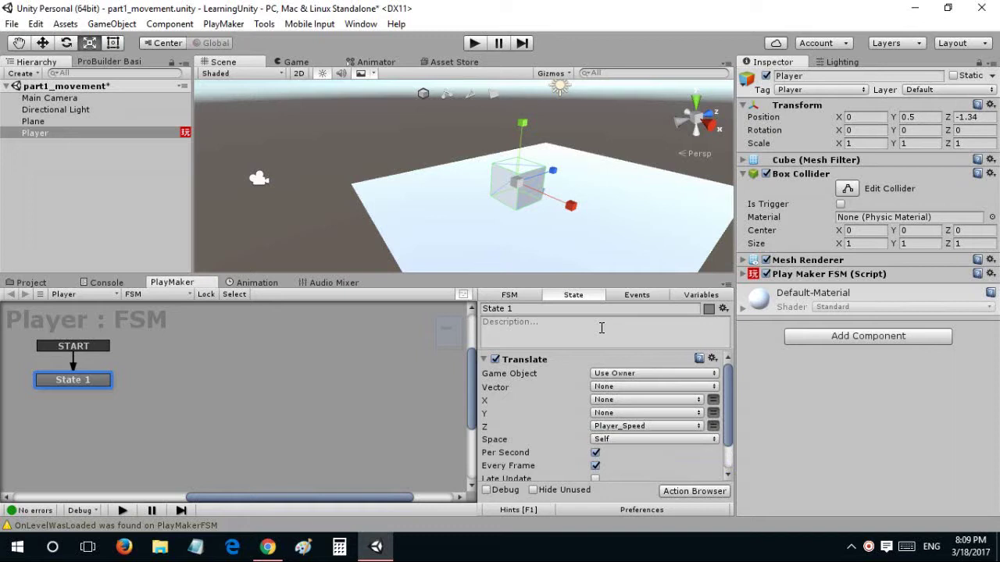
- Expose the Player_Speed variable in the Inspector and set its value to 8 on the Player's FSM component
left_click(688, 295)
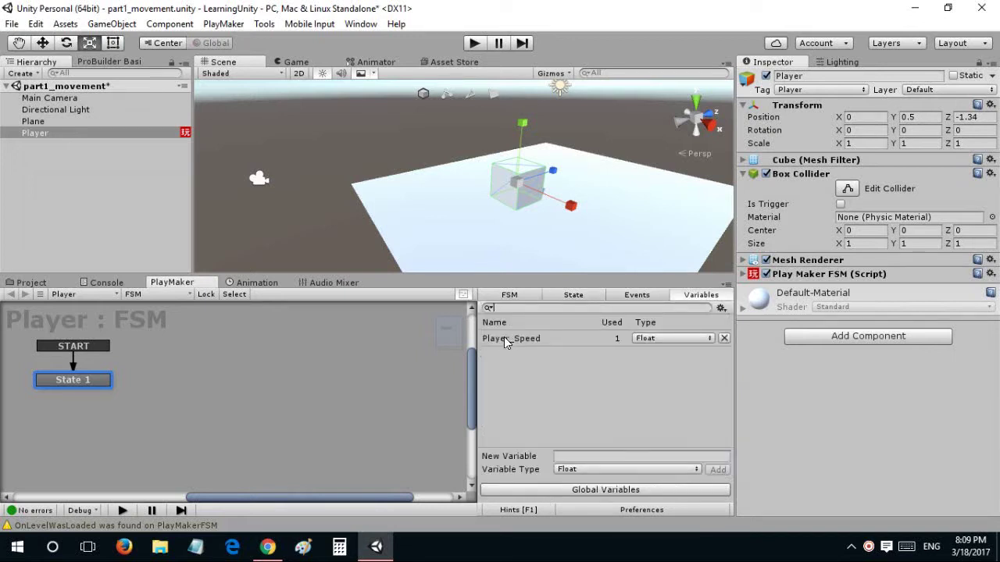
left_click(505, 338)
left_click(558, 458)
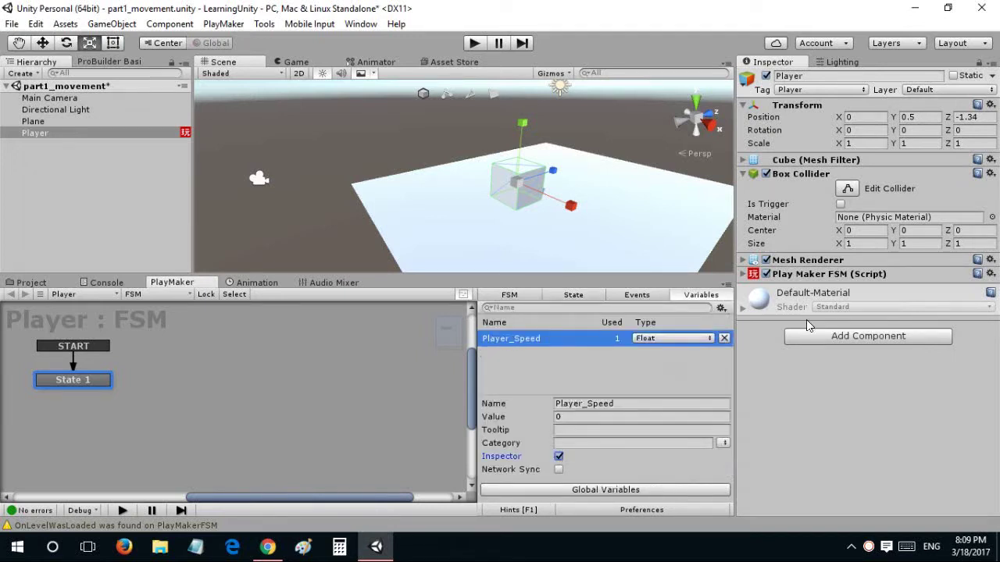
left_click(743, 274)
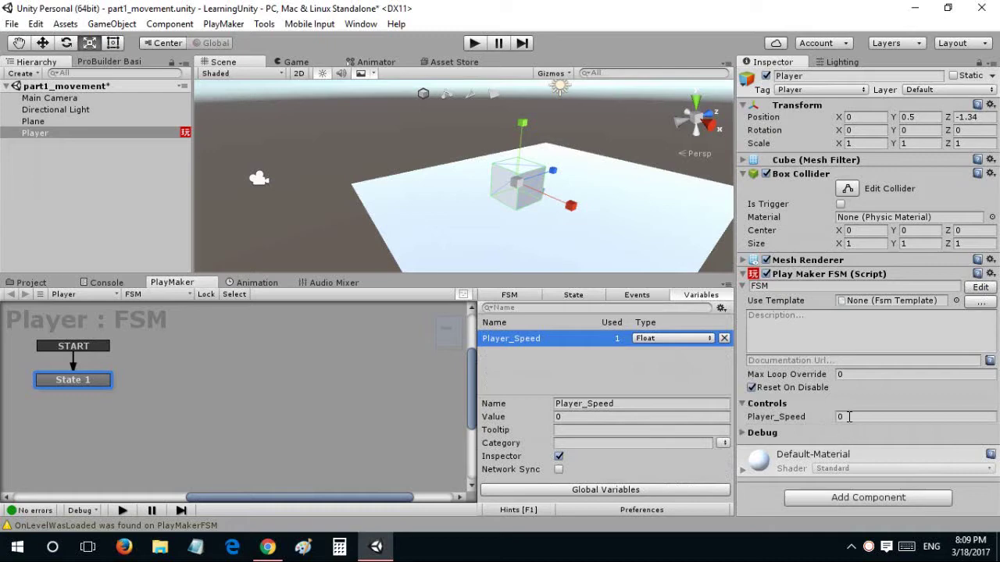
left_click(848, 416)
type("8")
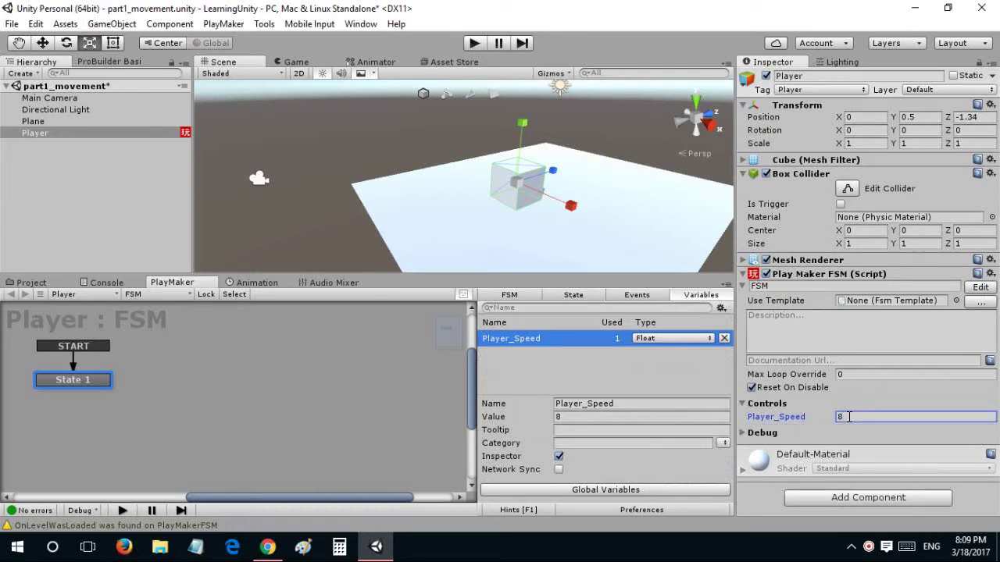
- Run the scene to test the Player's movement at the new speed, then stop playback
left_click(474, 44)
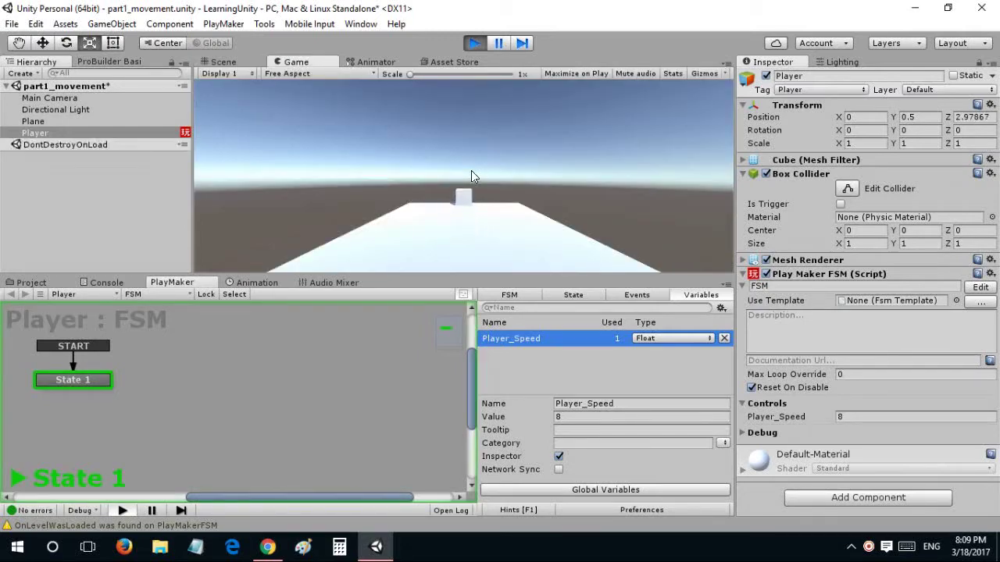
left_click(472, 44)
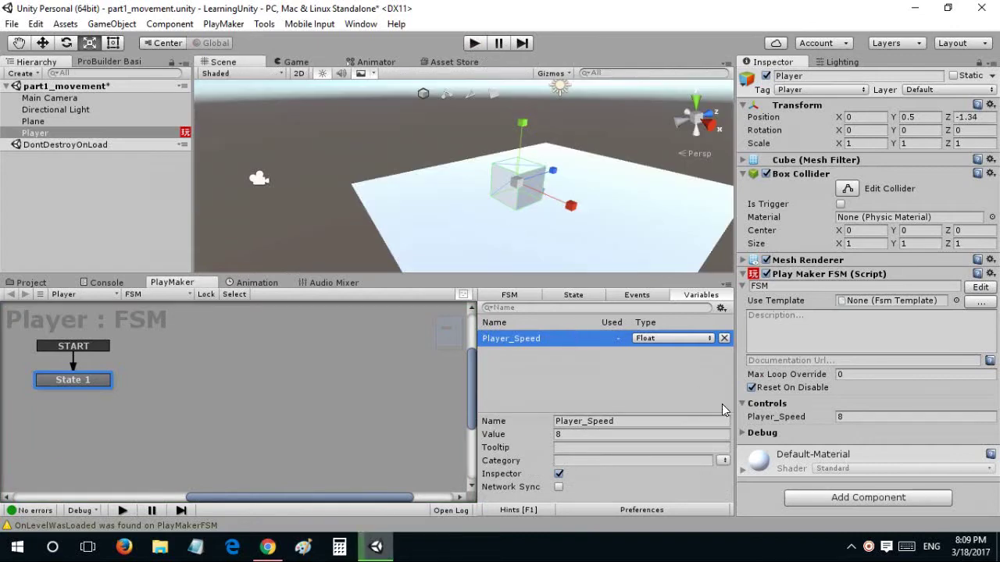
left_click(847, 415)
- Stretch the plane along Z to a scale of about 2.57, move it forward to Z 7.19, and check it in the Game view
left_click(601, 267)
left_click_drag(525, 185, 336, 195, "alt")
scroll(471, 193, "down", 3)
key("w")
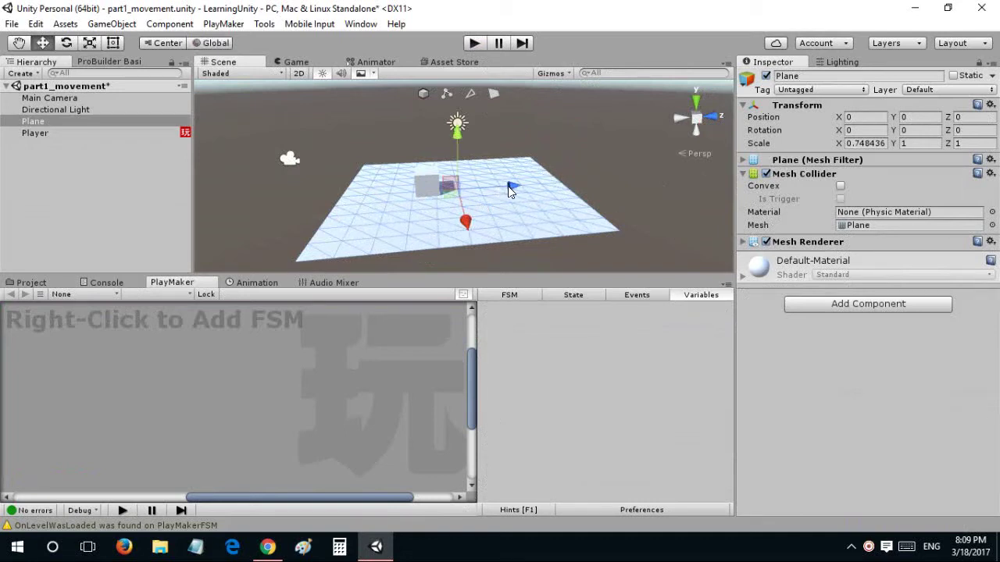
key("r")
left_click_drag(510, 186, 582, 176)
key("w")
left_click_drag(517, 186, 663, 164)
left_click_drag(464, 135, 673, 150, "alt")
middle_click_drag(437, 178, 511, 184)
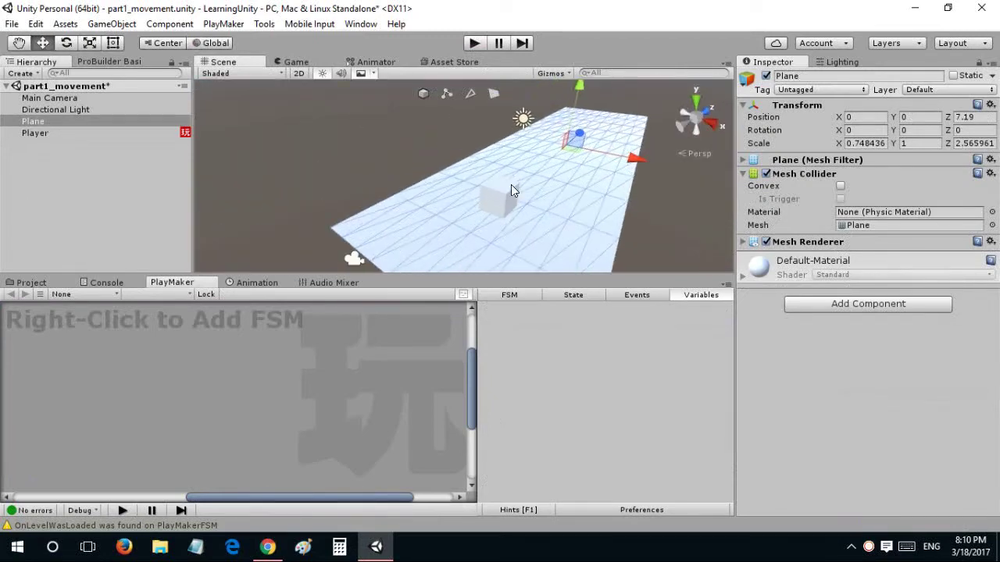
left_click_drag(512, 185, 401, 86, "alt")
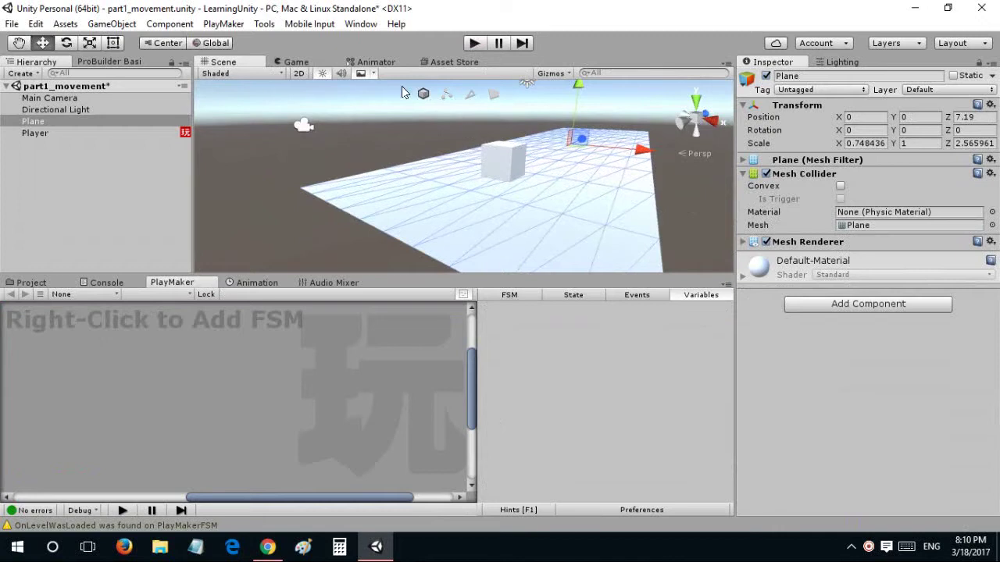
left_click(314, 64)
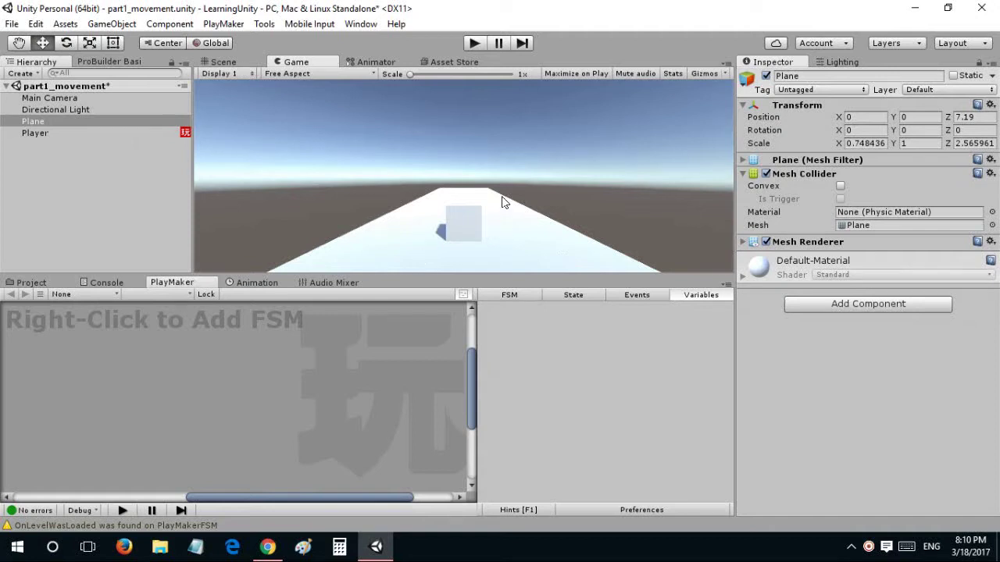
- Add a second FSM to the Player object
left_click(68, 129)
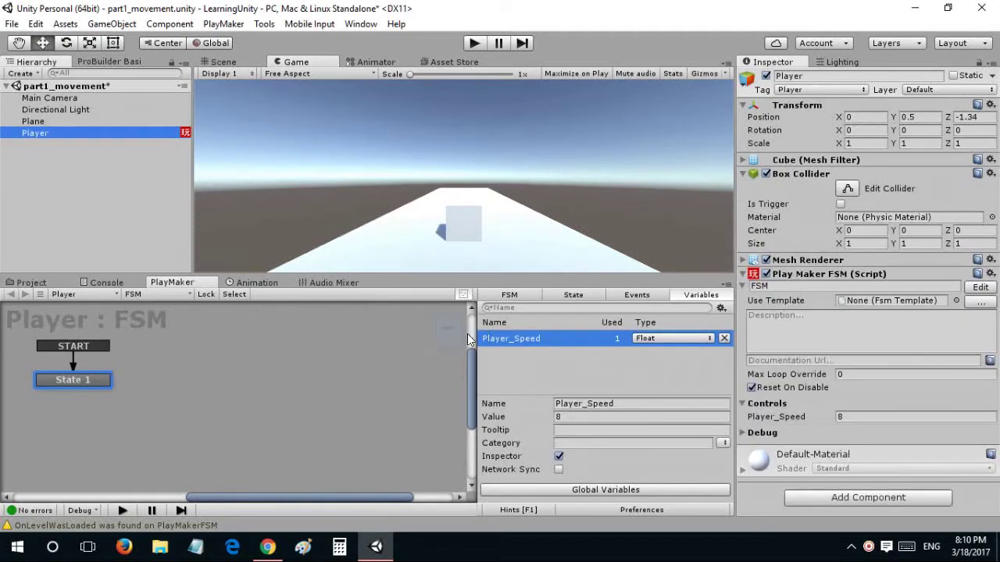
left_click(549, 296)
left_click(509, 295)
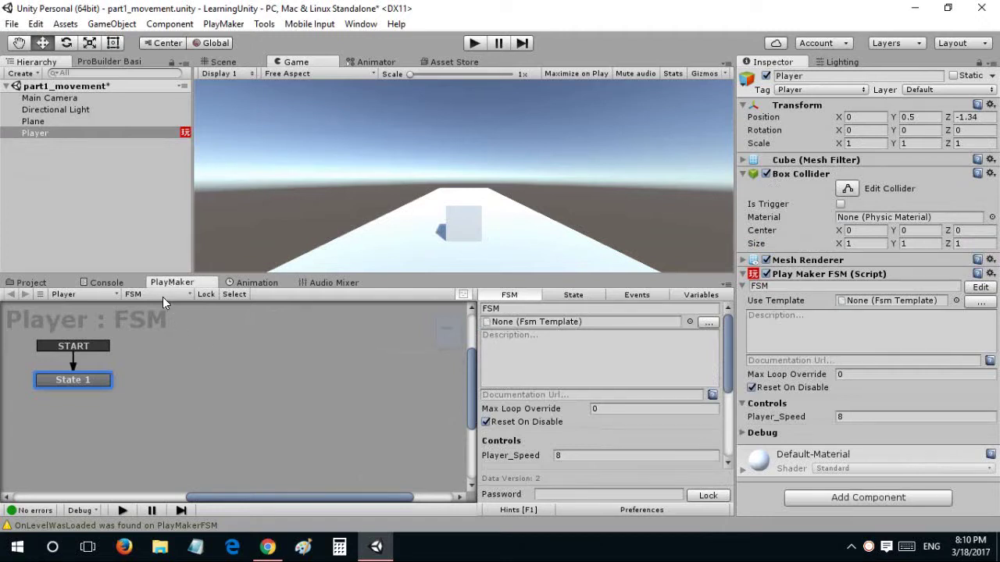
left_click(183, 296)
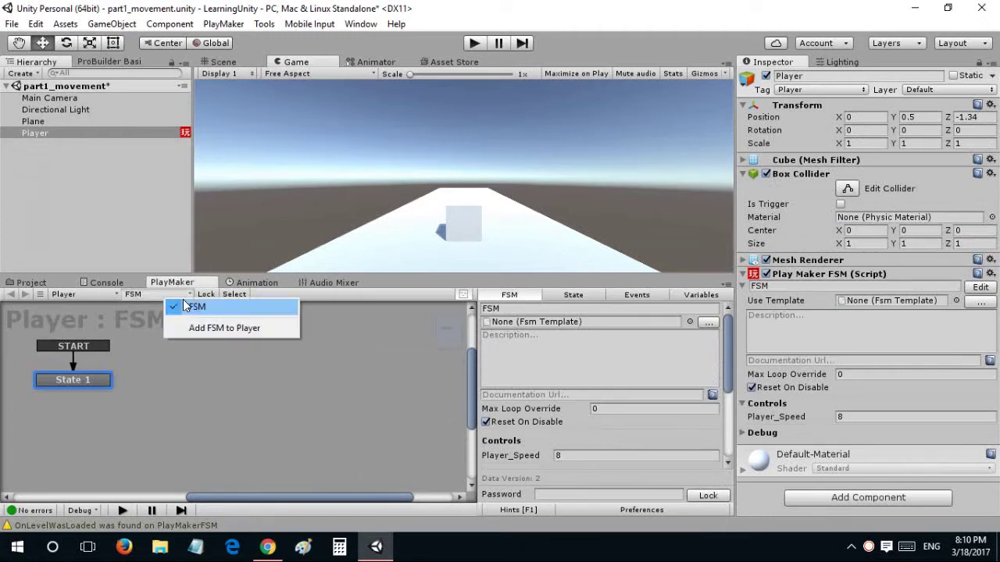
left_click(244, 328)
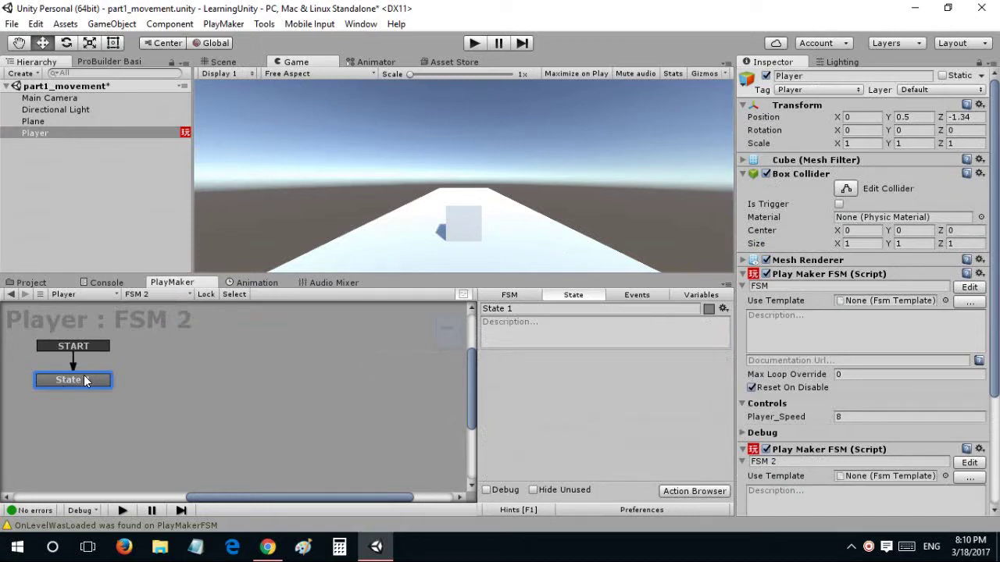
- Rename the start state of the Player's second FSM to Middle Lane
left_click(500, 311)
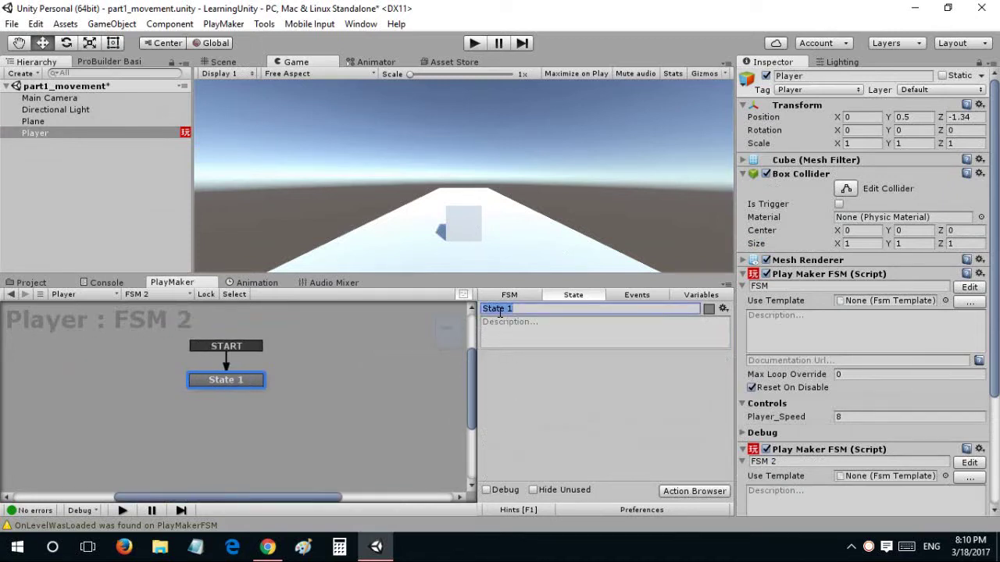
type("Middle Lane")
left_click(520, 393)
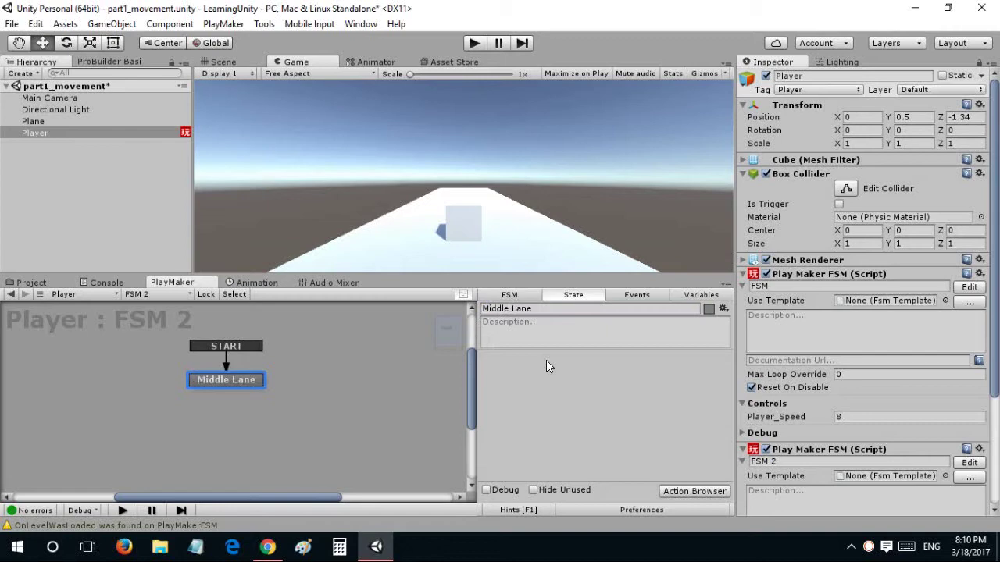
- Add two Get Key Down actions to the Middle Lane state
right_click(546, 366)
left_click(544, 357)
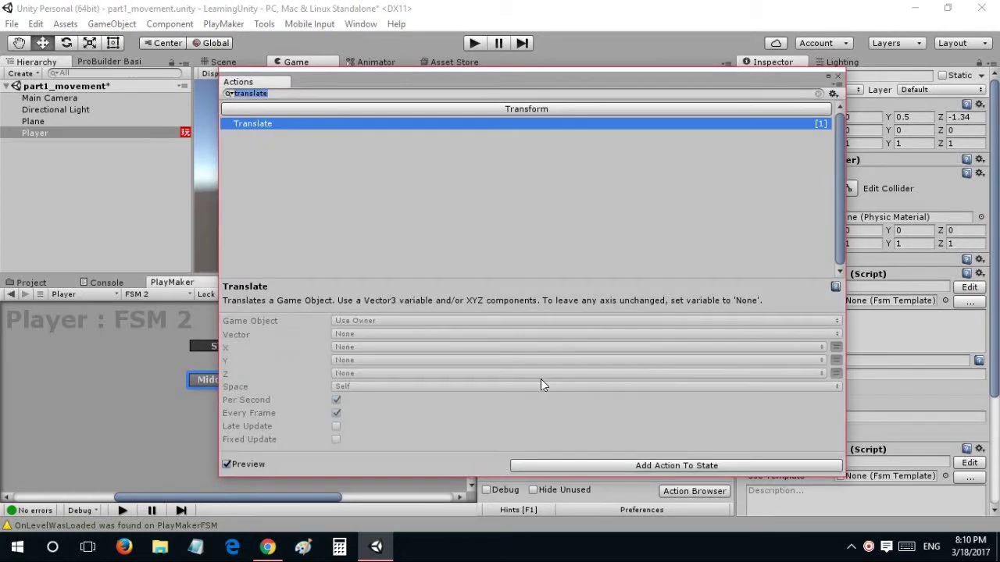
type("get key dow")
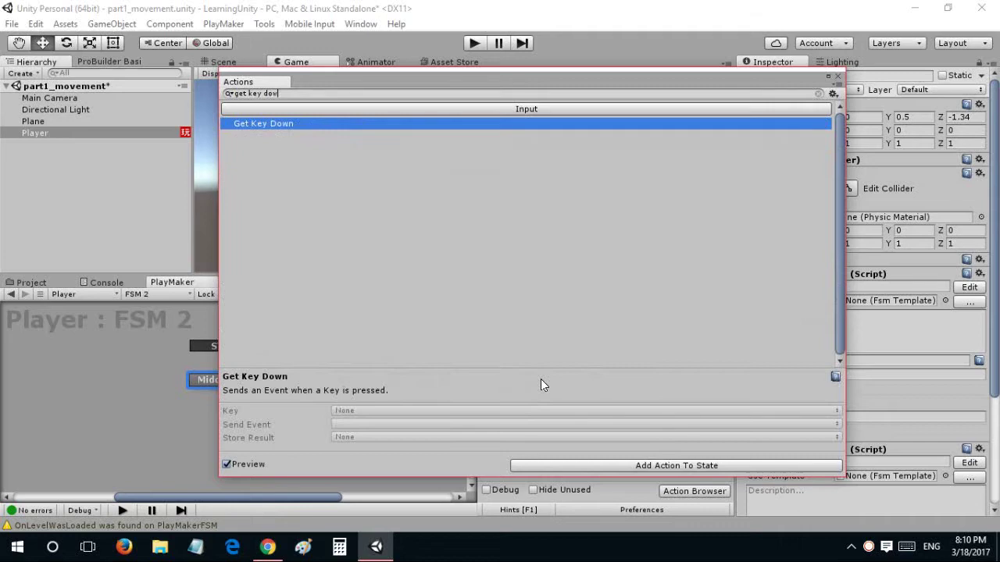
type("n")
key("Return")
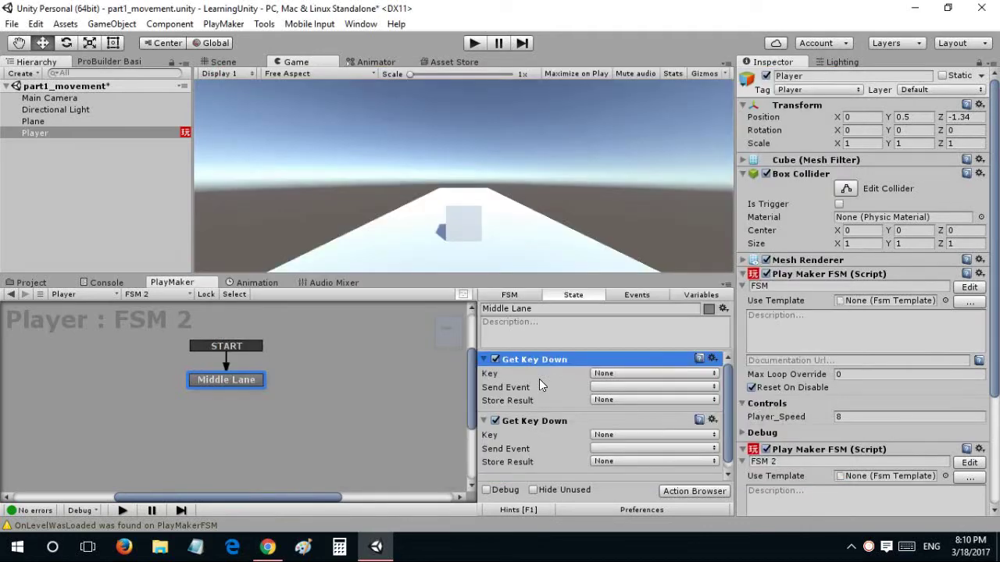
- Set the first Get Key Down action's key to A and the second one's key to D
left_click(604, 375)
scroll(624, 544, "down", 2)
scroll(627, 544, "down", 2)
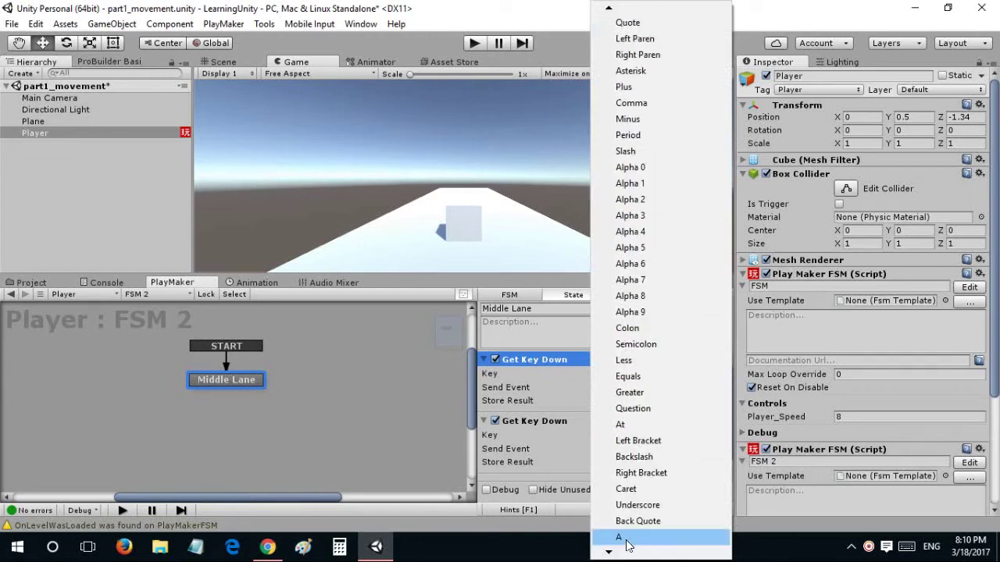
left_click(626, 540)
left_click(620, 437)
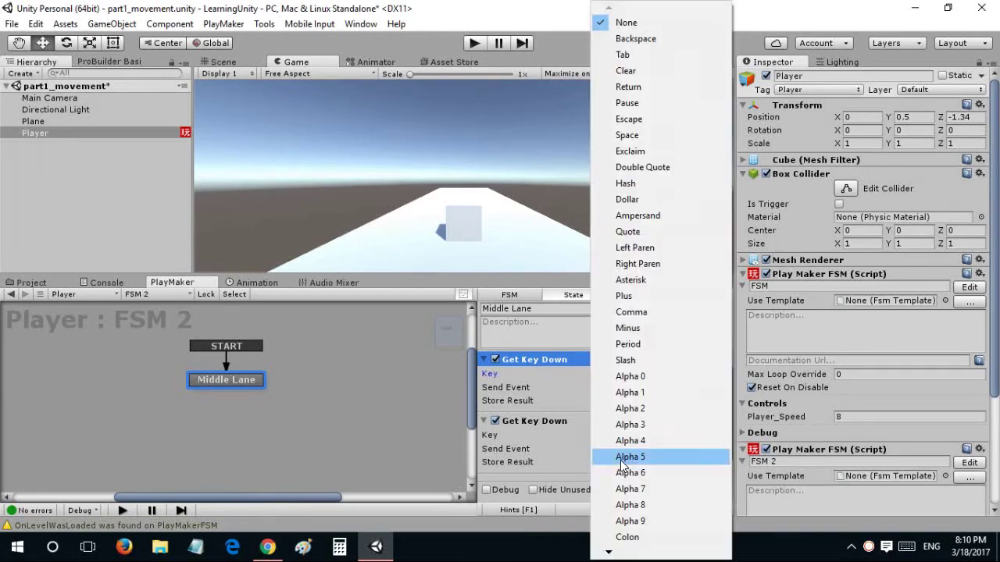
scroll(612, 547, "down", 5)
left_click(613, 538)
- Create an event named Left as the event sent by the Get Key Down action for the A key
left_click(604, 387)
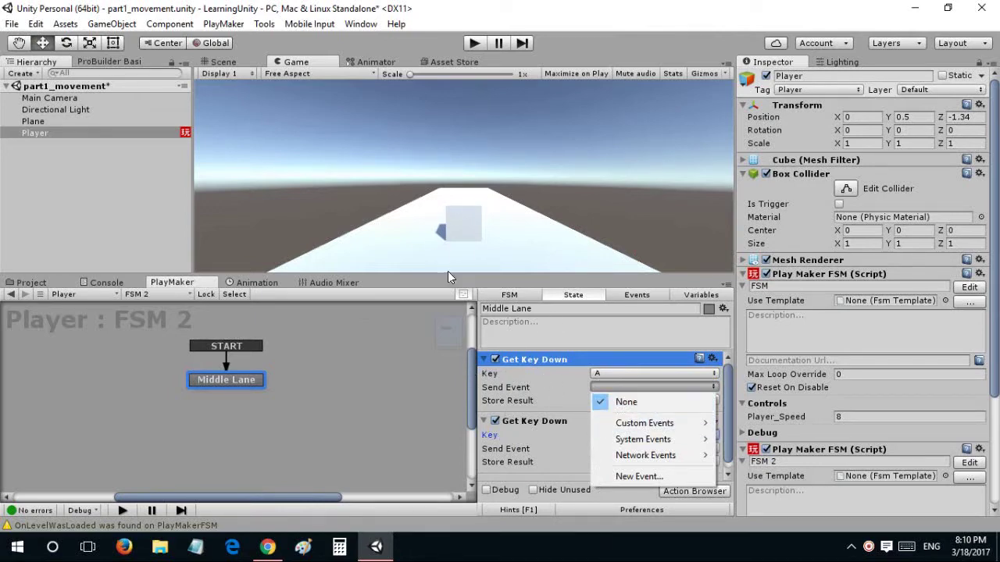
left_click(470, 373)
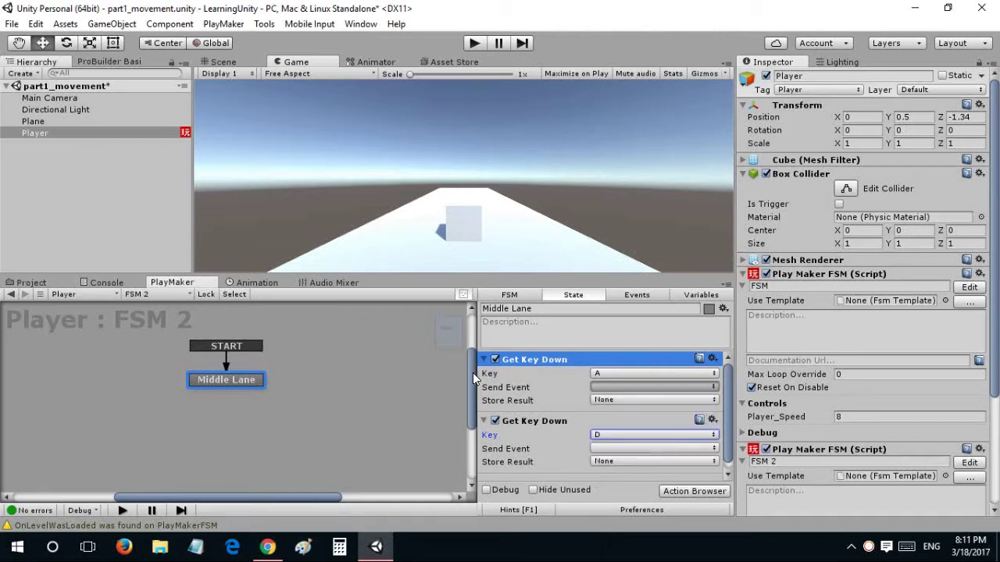
left_click_drag(473, 373, 473, 363)
left_click_drag(297, 492, 312, 498)
left_click(605, 386)
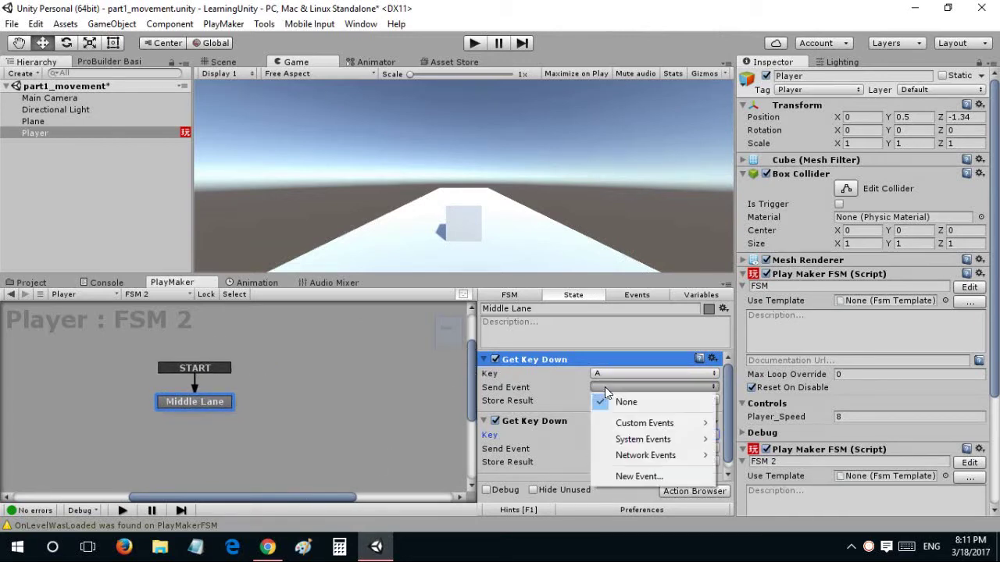
left_click(612, 474)
type("Left")
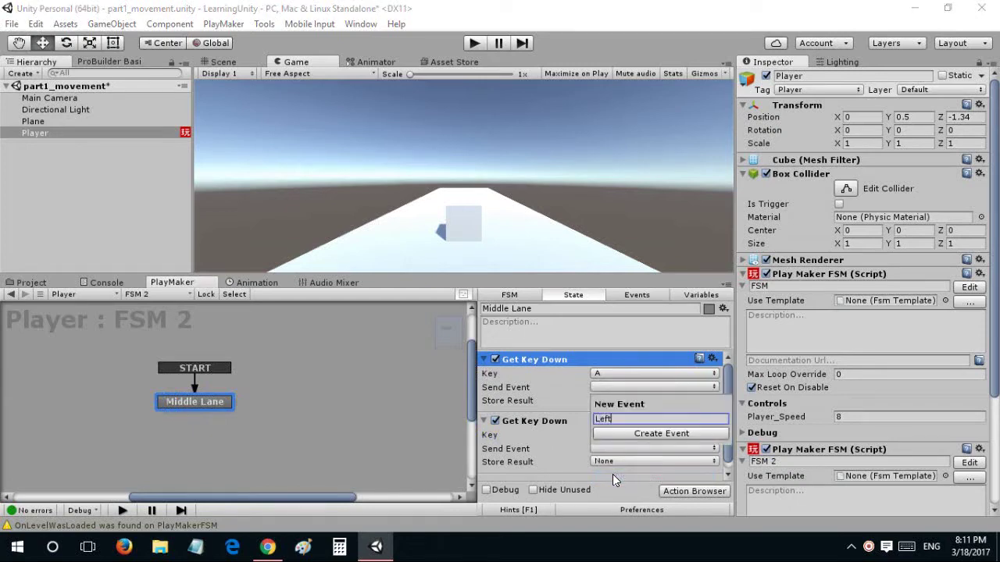
key("Return")
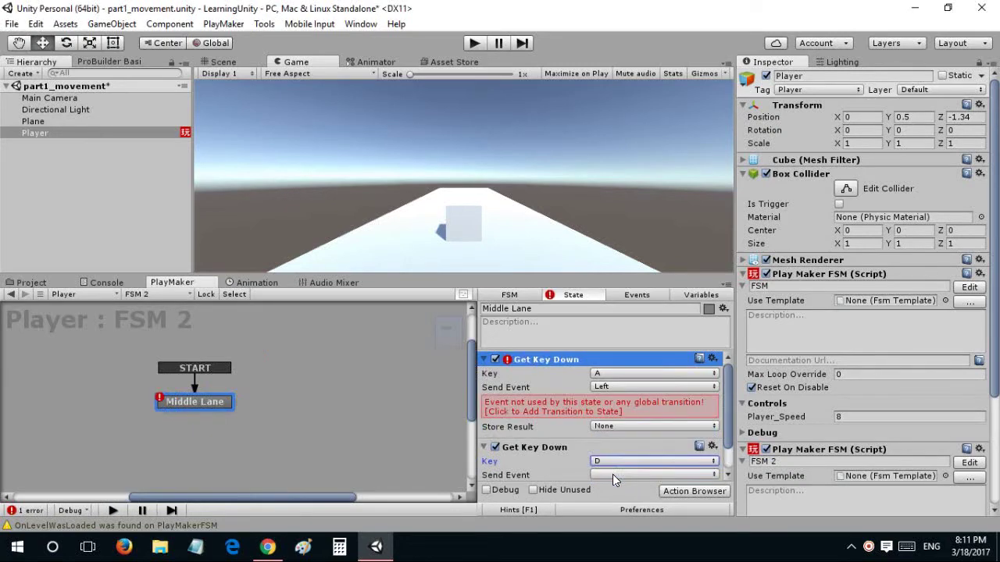
- Add the Left transition to Middle Lane and link it to a new state placed to the left of it
left_click(532, 402)
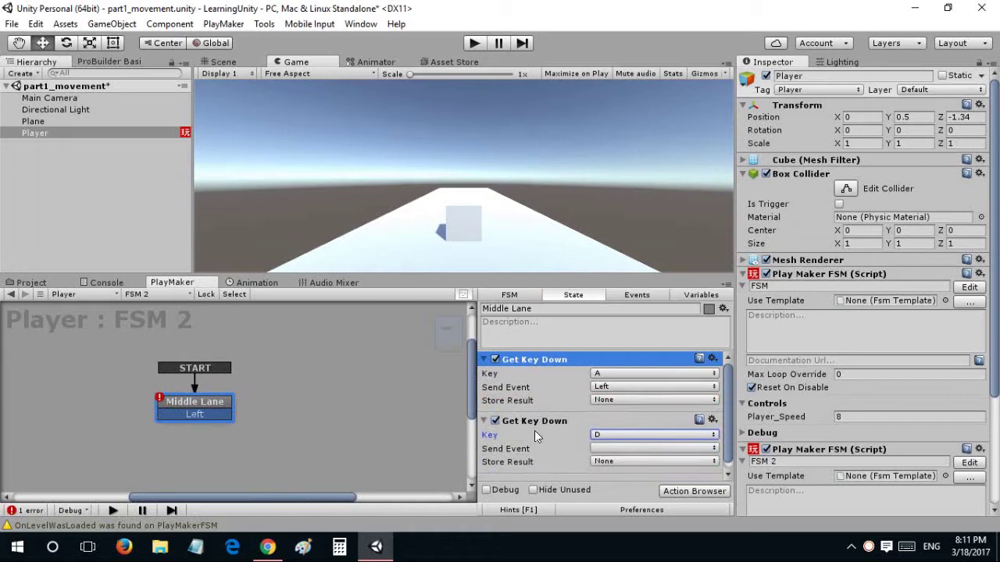
left_click_drag(187, 412, 68, 403)
- Create an event named Right for the D key's Get Key Down action and add it as a transition on Middle Lane
left_click(206, 413)
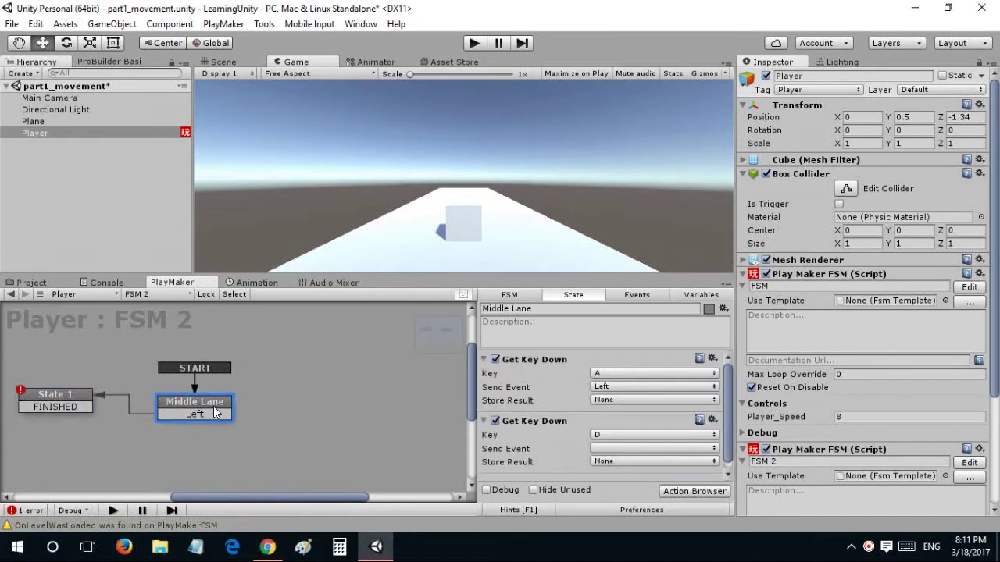
left_click(603, 449)
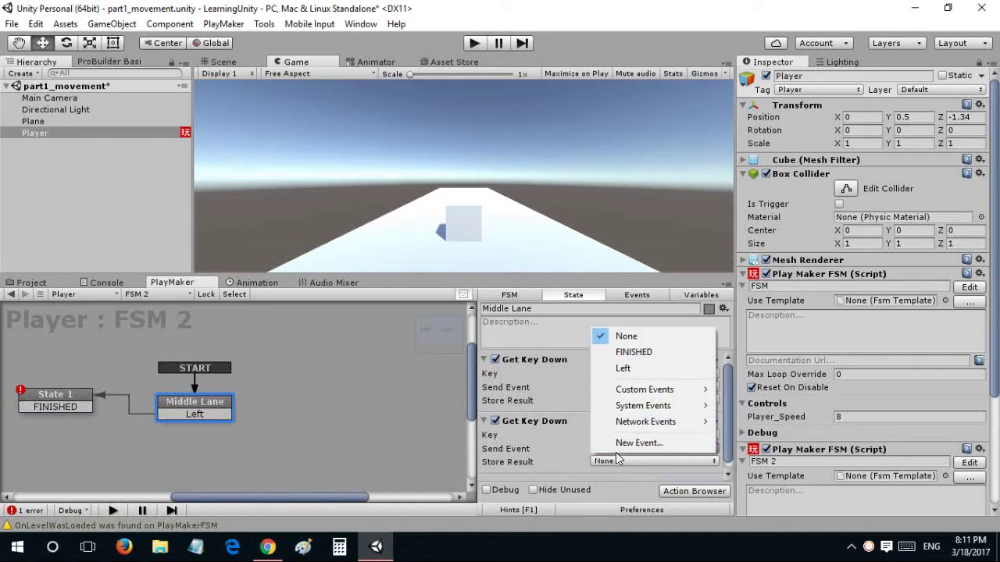
left_click(615, 441)
type("Right")
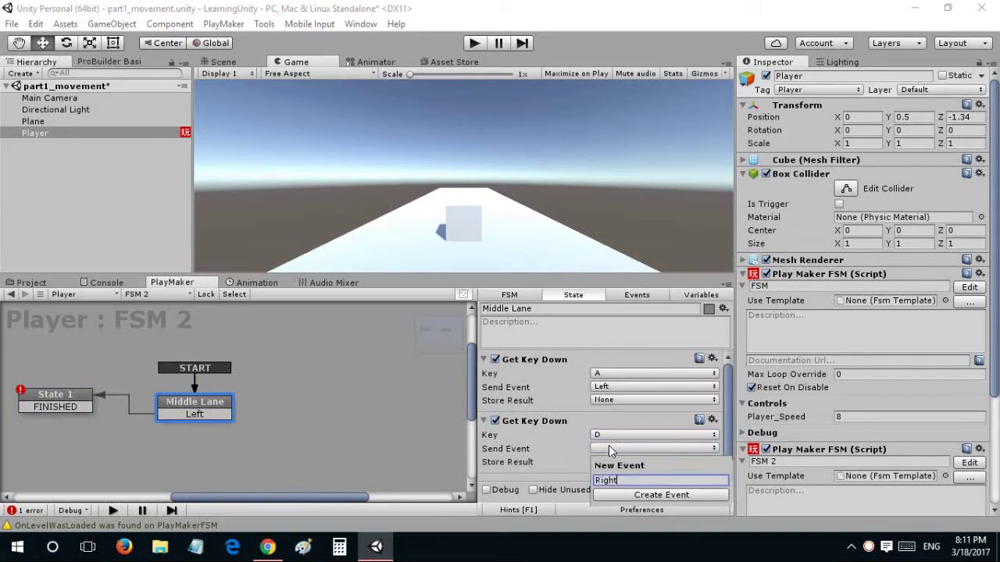
key("Return")
left_click(582, 467)
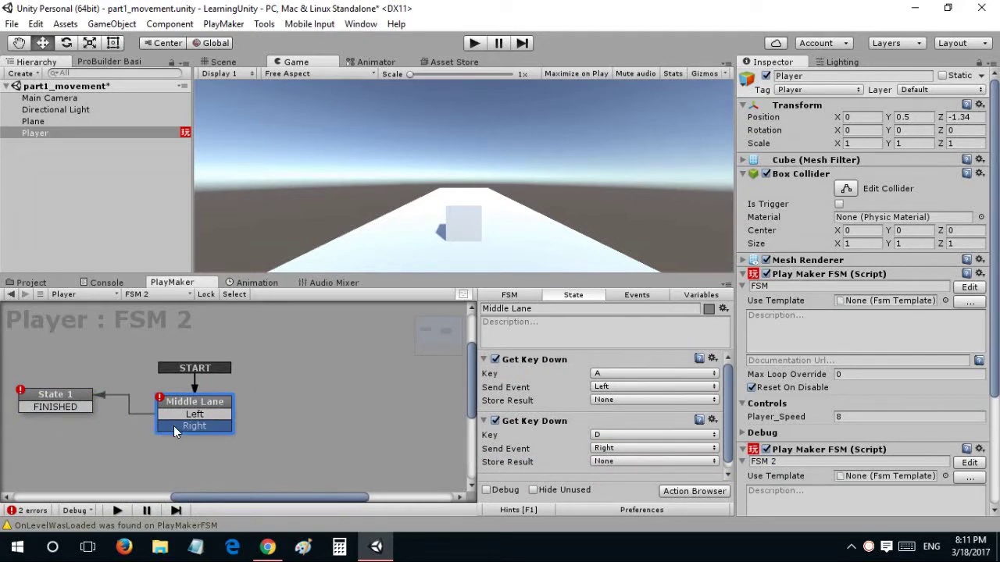
- Link Middle Lane's Right transition to a new state on its right side and name that state Right
left_click_drag(173, 426, 334, 396)
left_click(544, 311)
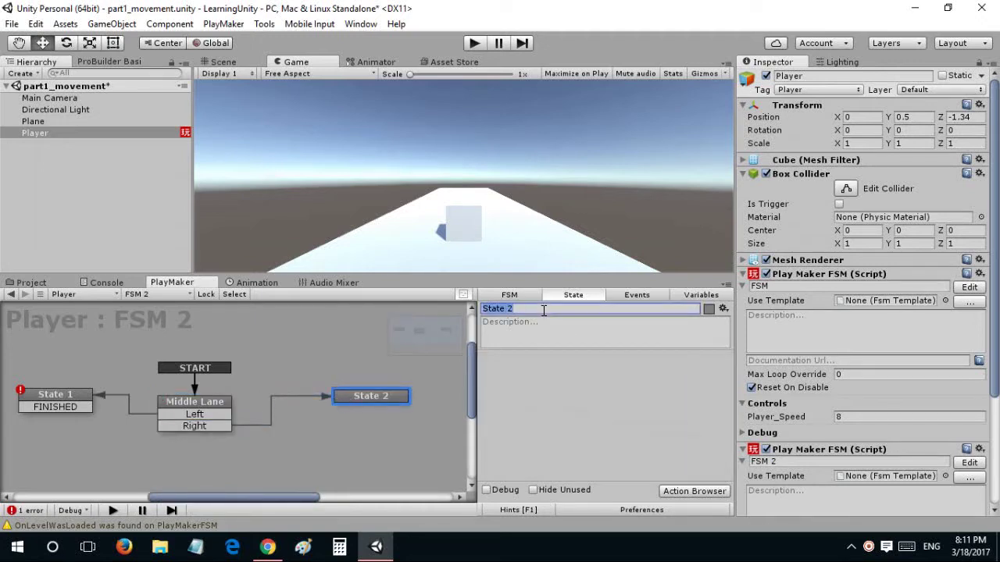
type("Right")
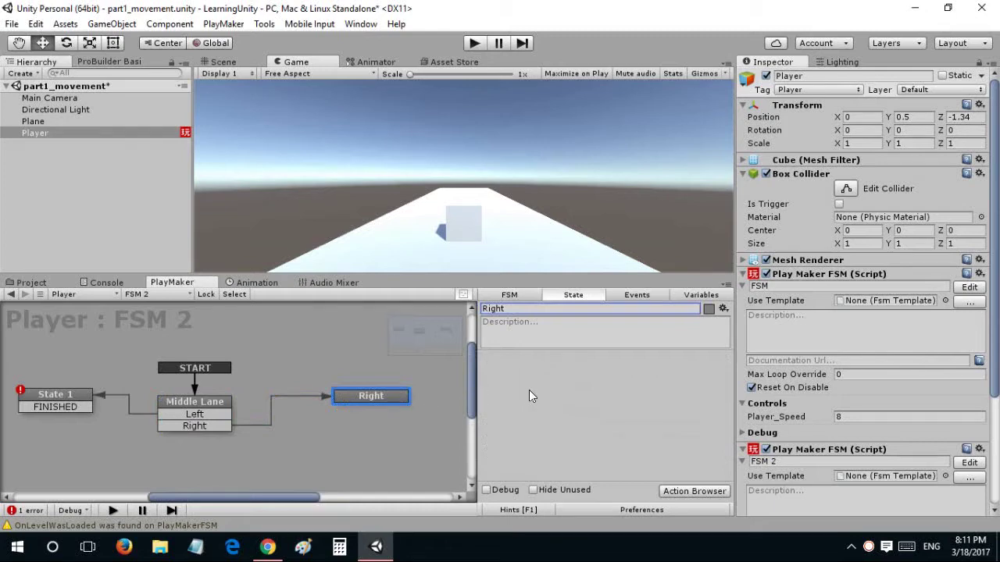
- Copy the A key's Get Key Down action into the Right state and link its Left transition back to Middle Lane
left_click(191, 414)
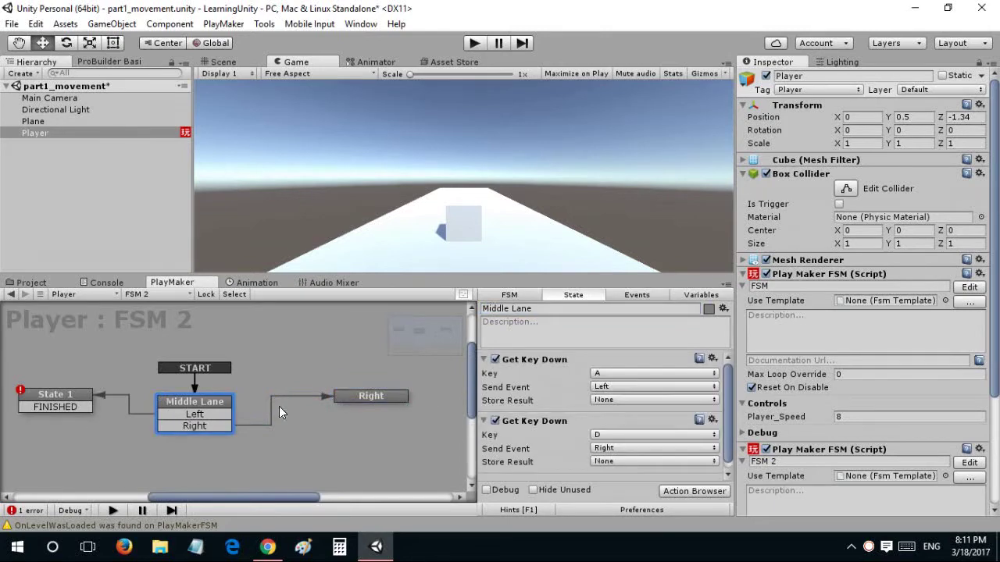
left_click(548, 360)
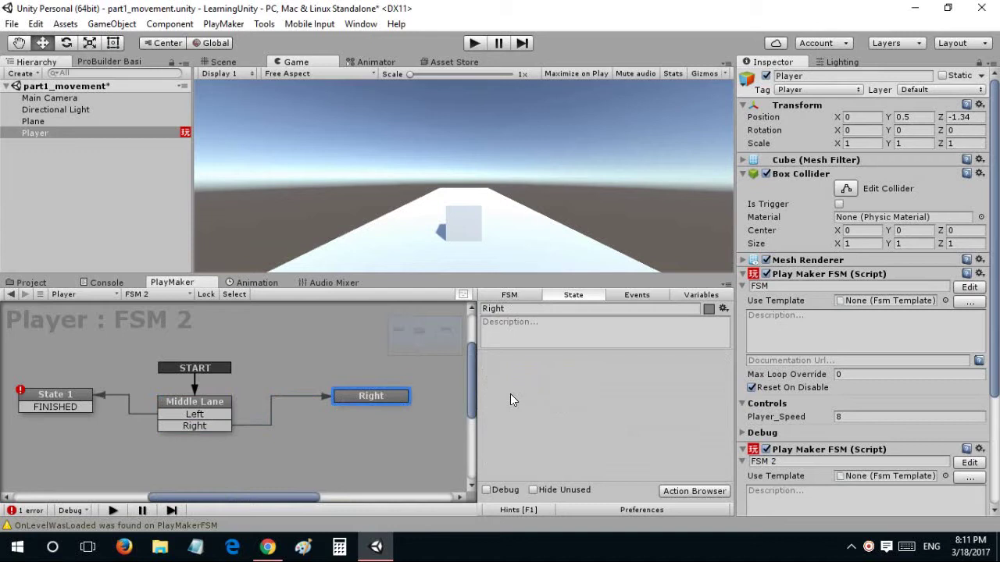
key("ctrl+v")
left_click(551, 412)
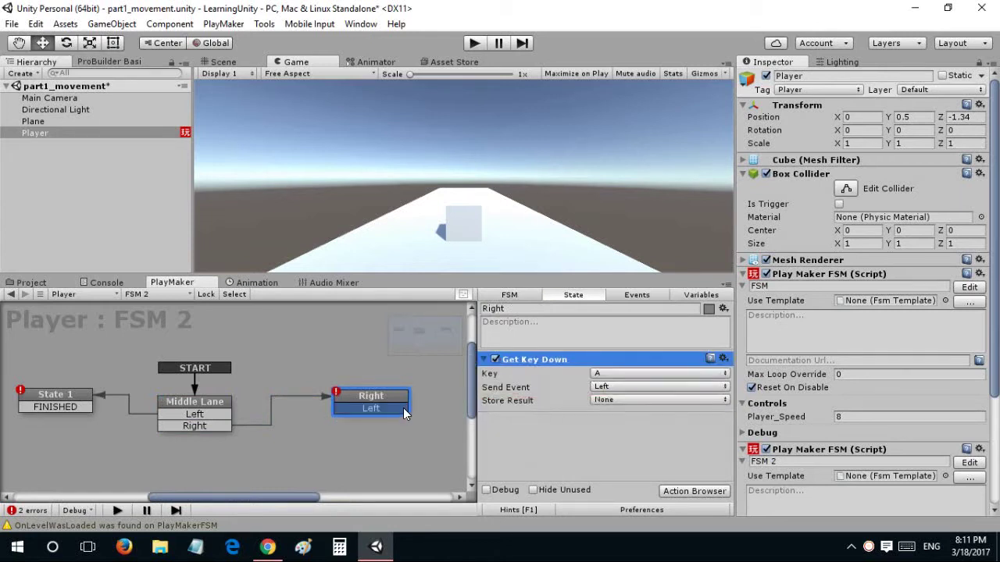
left_click_drag(402, 414, 205, 409)
left_click_drag(353, 395, 357, 407)
left_click(196, 409)
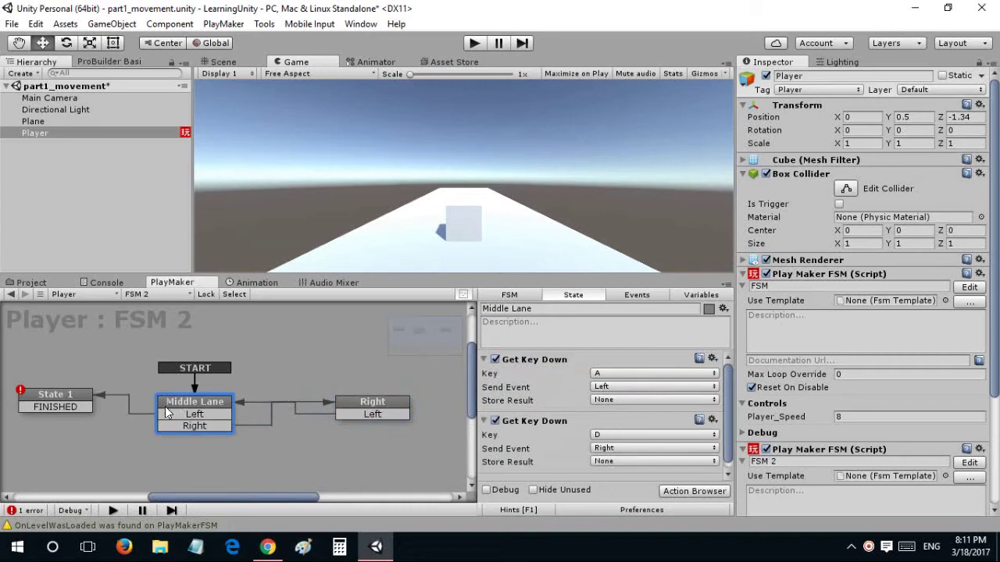
- Rename State 1 to Left and delete its FINISHED transition
left_click(66, 409)
left_click(497, 309)
type("L")
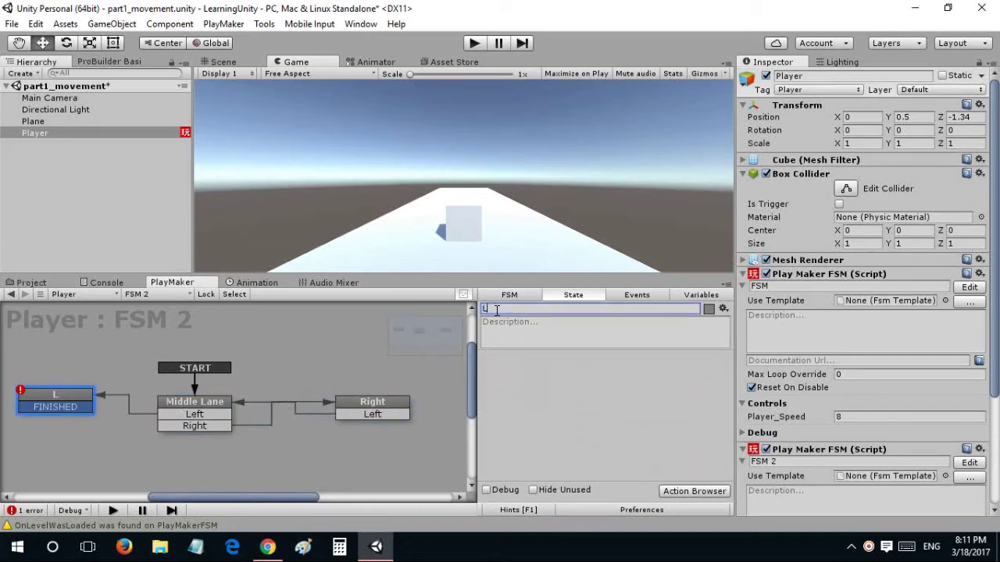
type("eft")
right_click(79, 409)
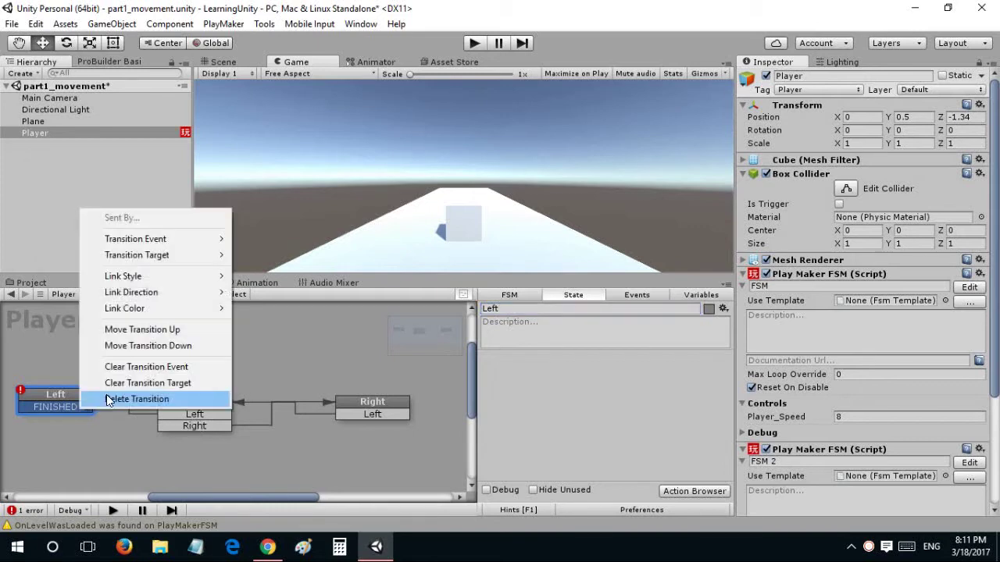
left_click(137, 400)
- Copy the D key's Get Key Down action into the Left state and link its Right transition back to Middle Lane
left_click(195, 403)
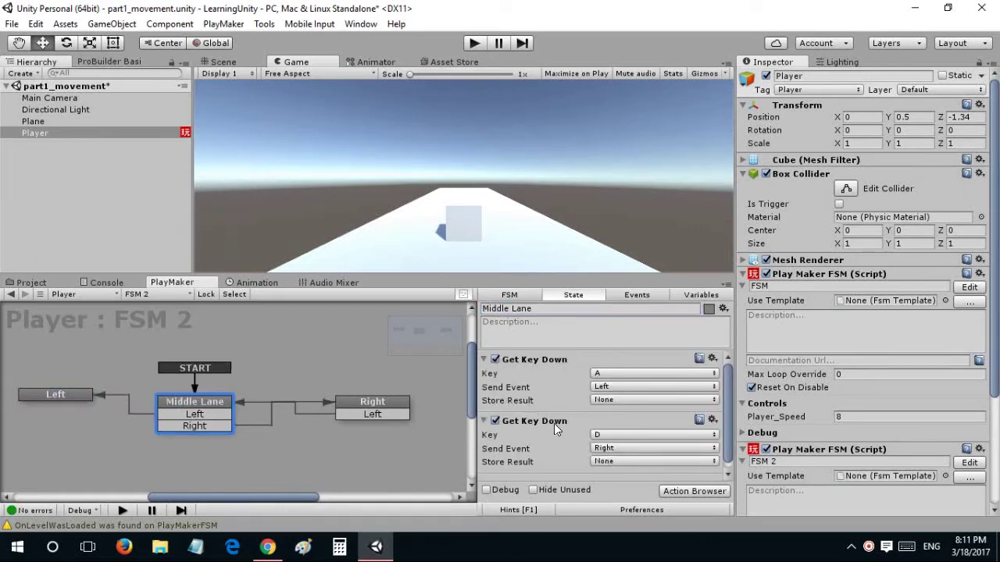
left_click(576, 420)
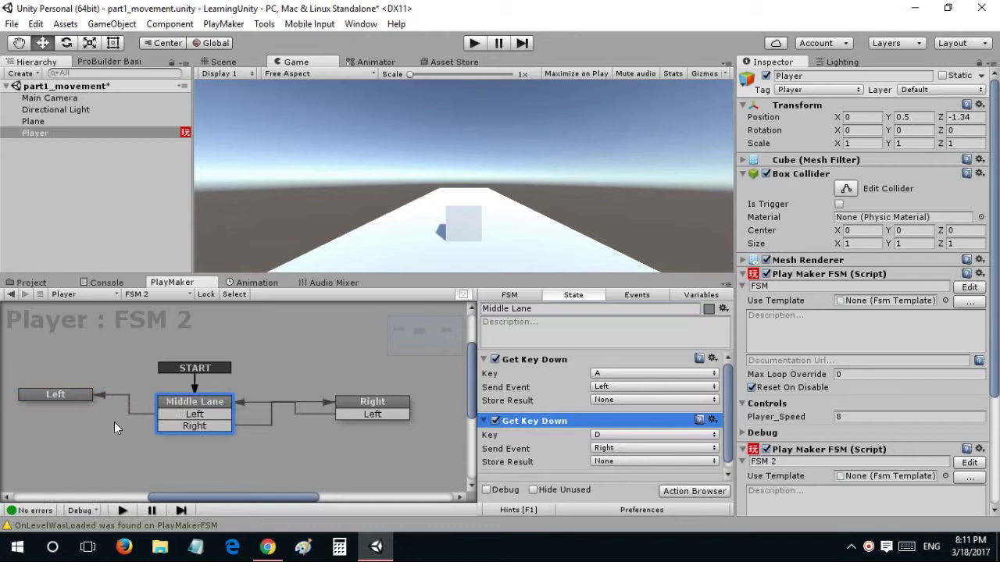
left_click(82, 396)
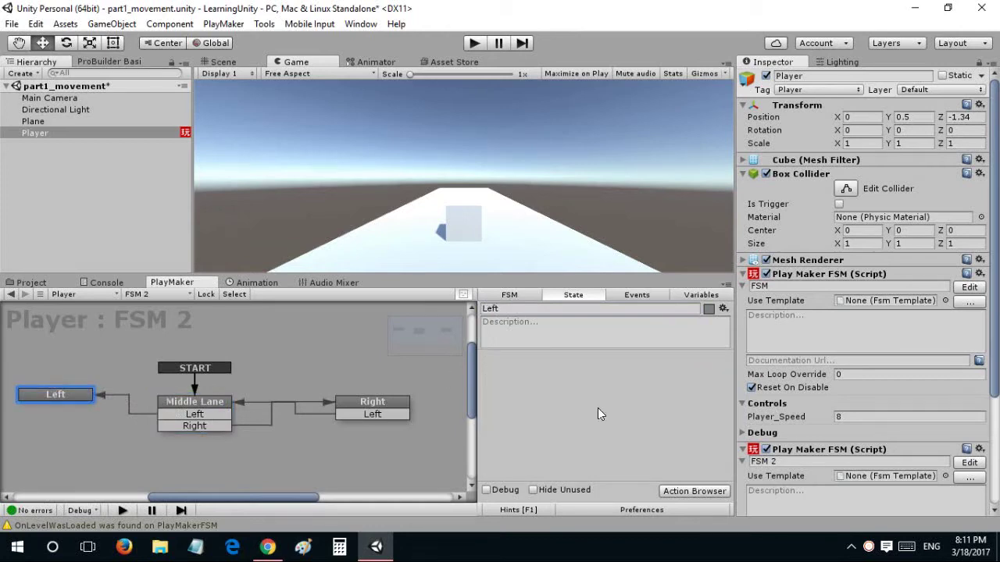
key("ctrl+v")
left_click(560, 405)
left_click_drag(100, 407, 172, 403)
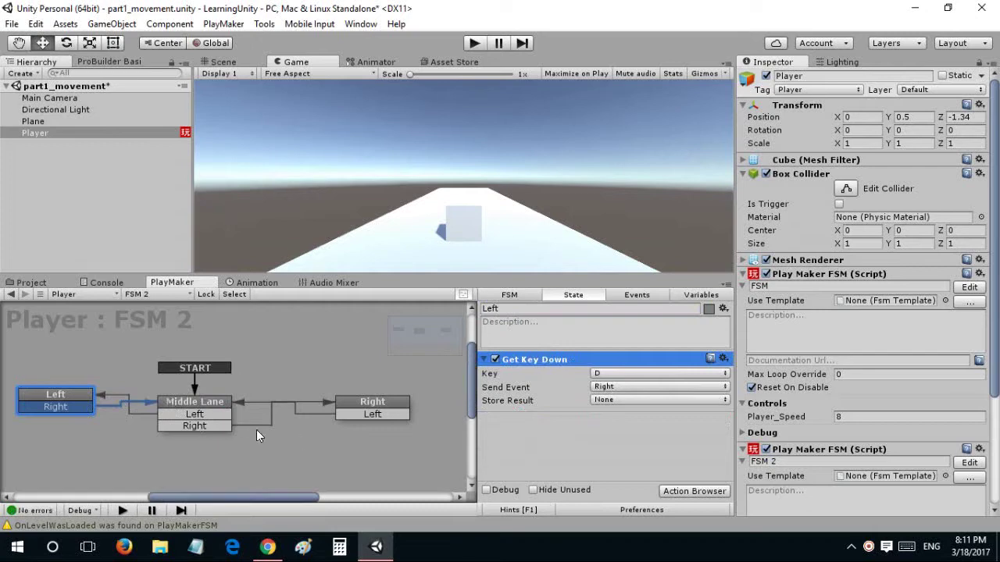
left_click(196, 411)
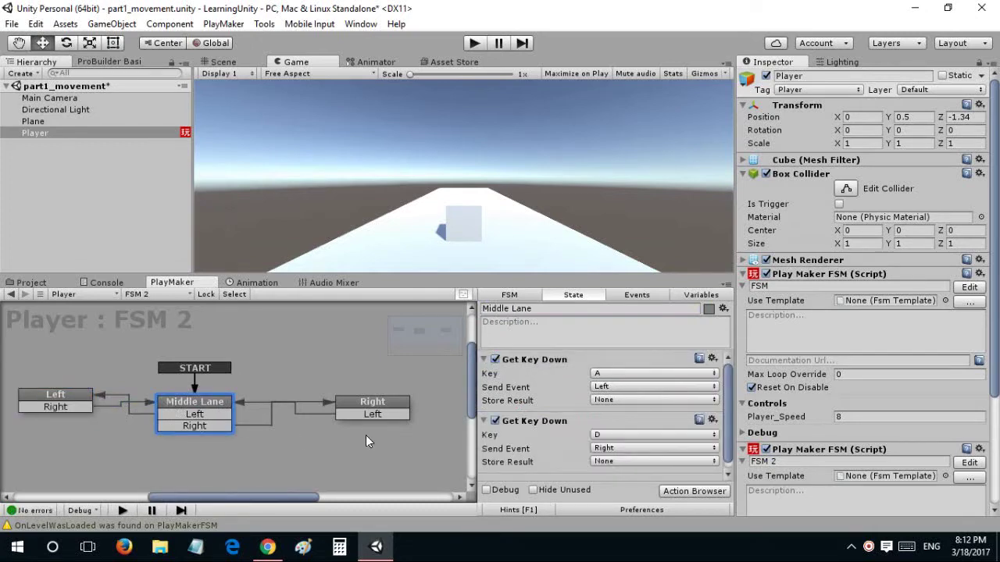
- Add a Translate action to the Left state and set its X value to -3
left_click(74, 408)
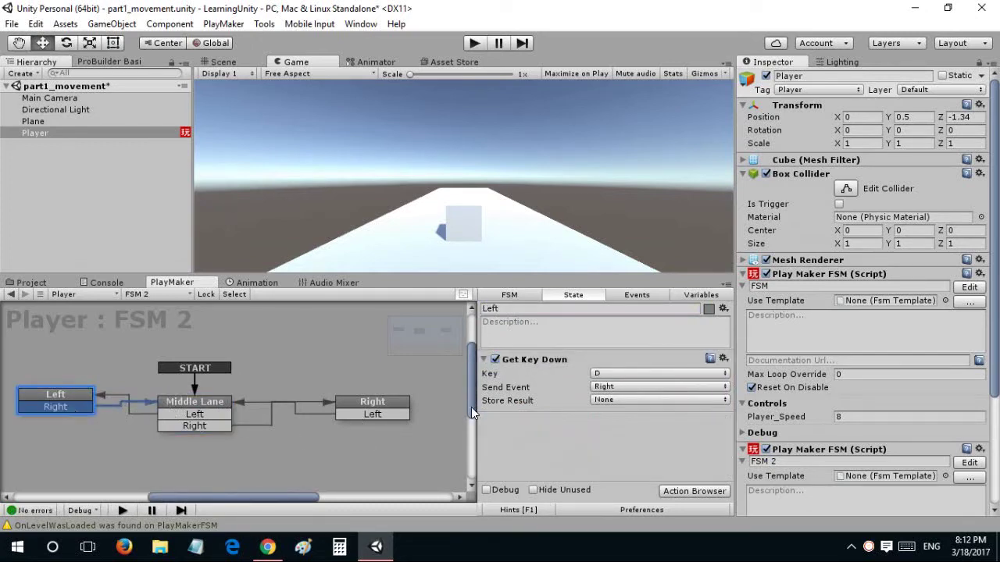
left_click(489, 360)
double_click(516, 415)
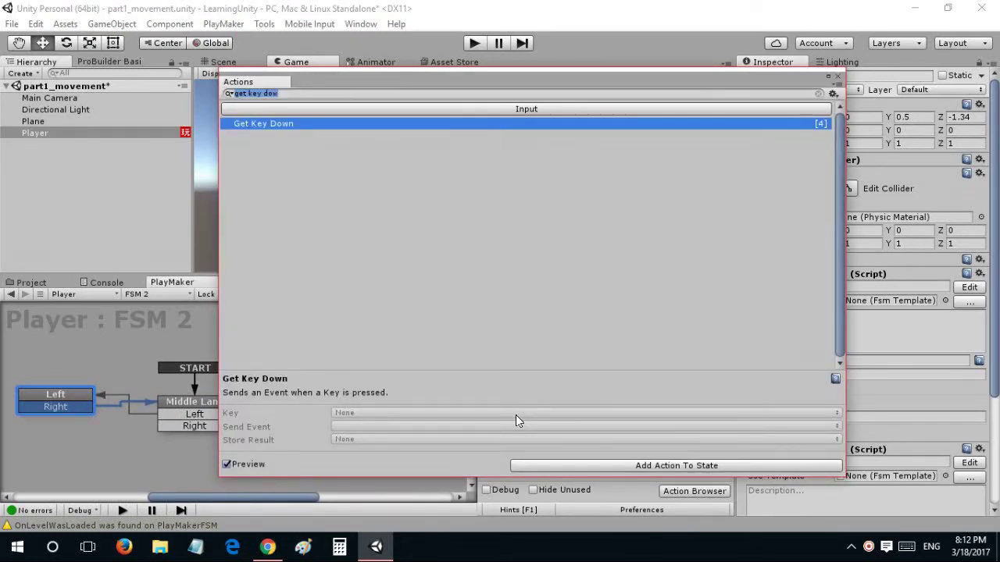
type("translate")
key("Return")
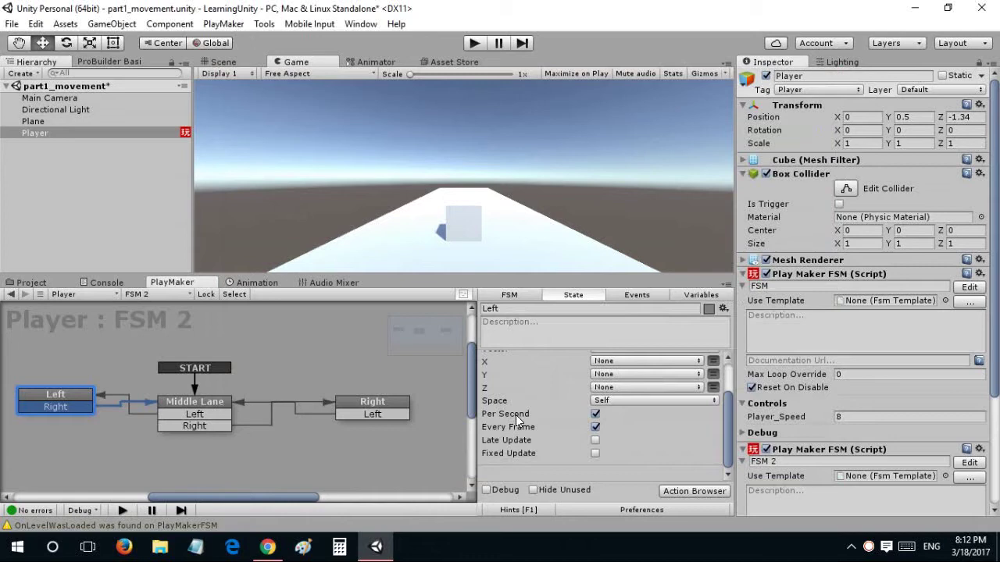
left_click(713, 361)
left_click(689, 361)
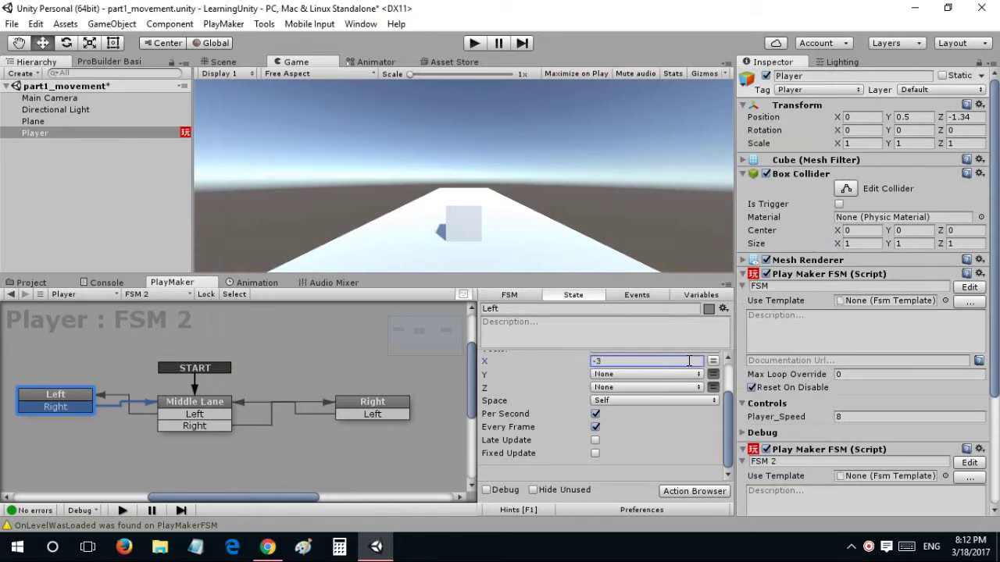
- Collapse the Left state's Translate action and move it above Get Key Down
scroll(551, 382, "up", 2)
left_click(484, 376)
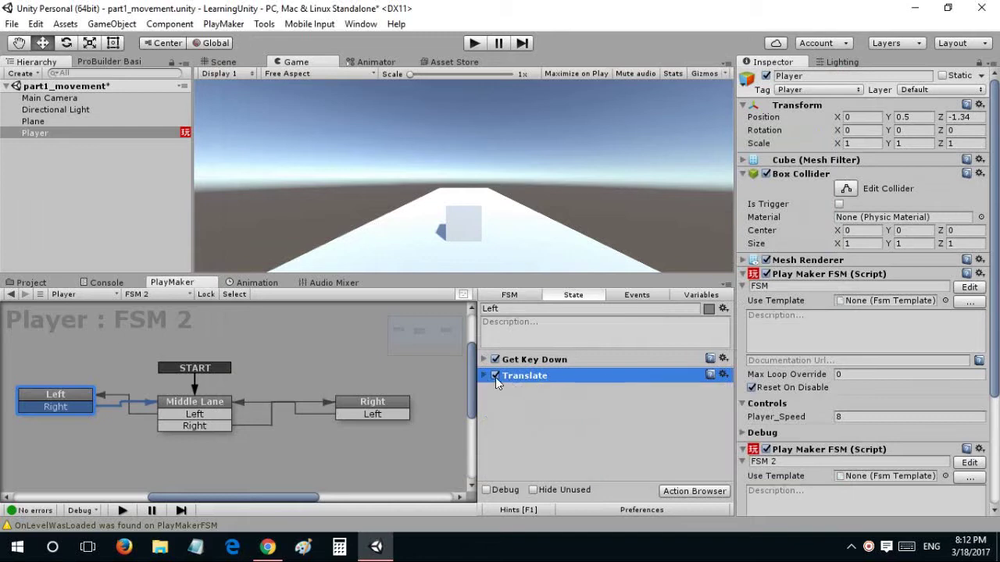
left_click_drag(501, 377, 512, 353)
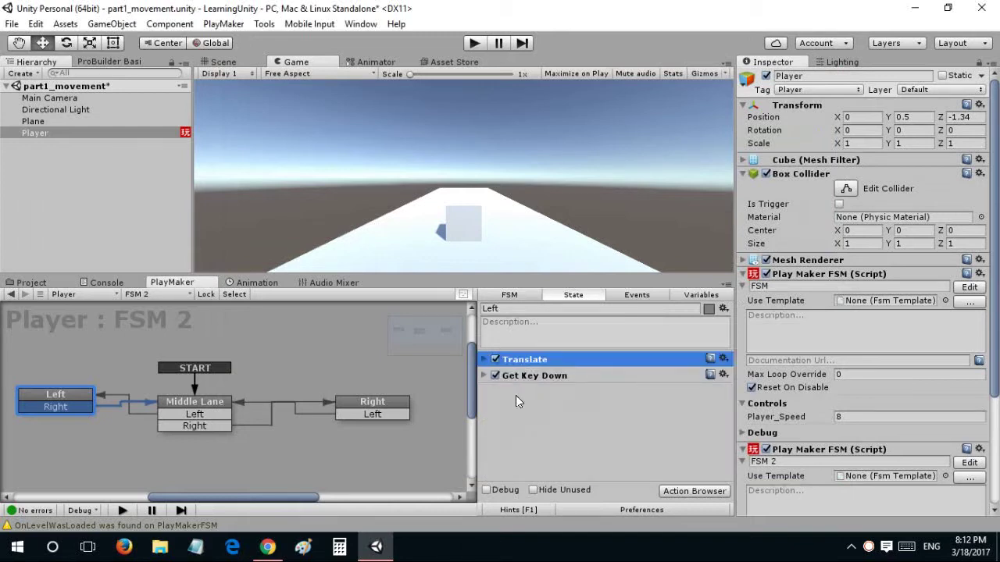
- Add a Translate action to the Right state and set its X value to 3
left_click(375, 408)
key("ctrl+shift+s")
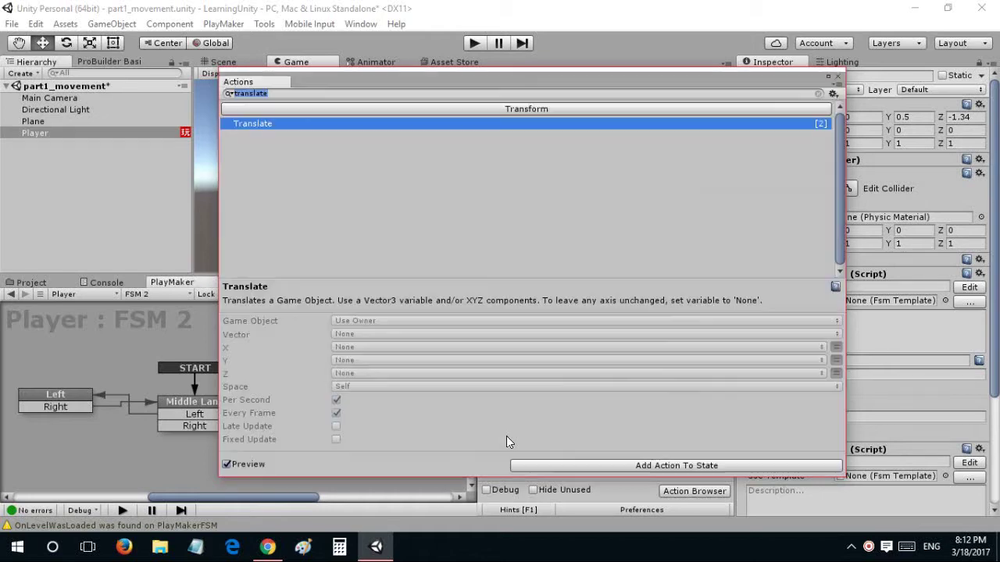
type("translate")
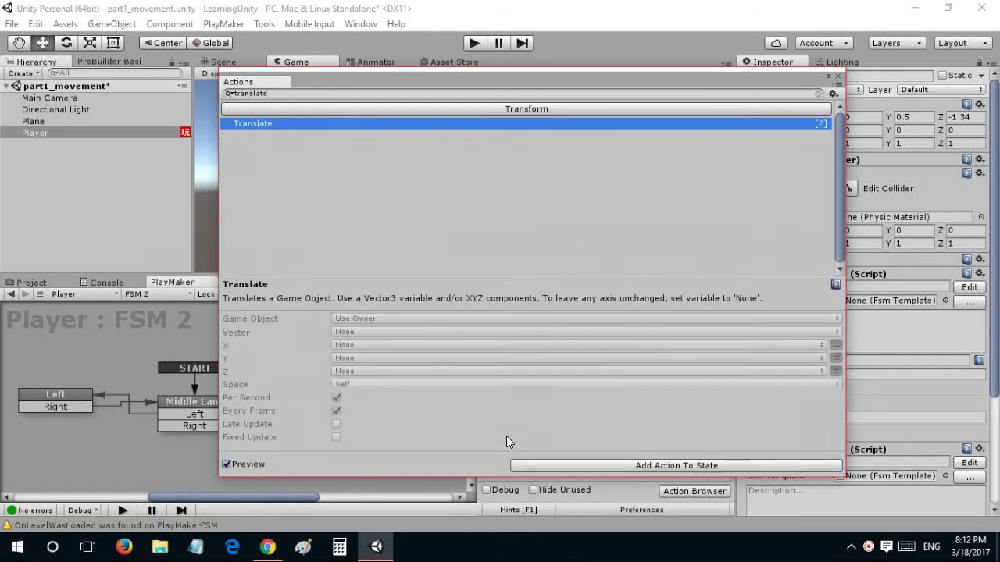
key("Return")
left_click(713, 360)
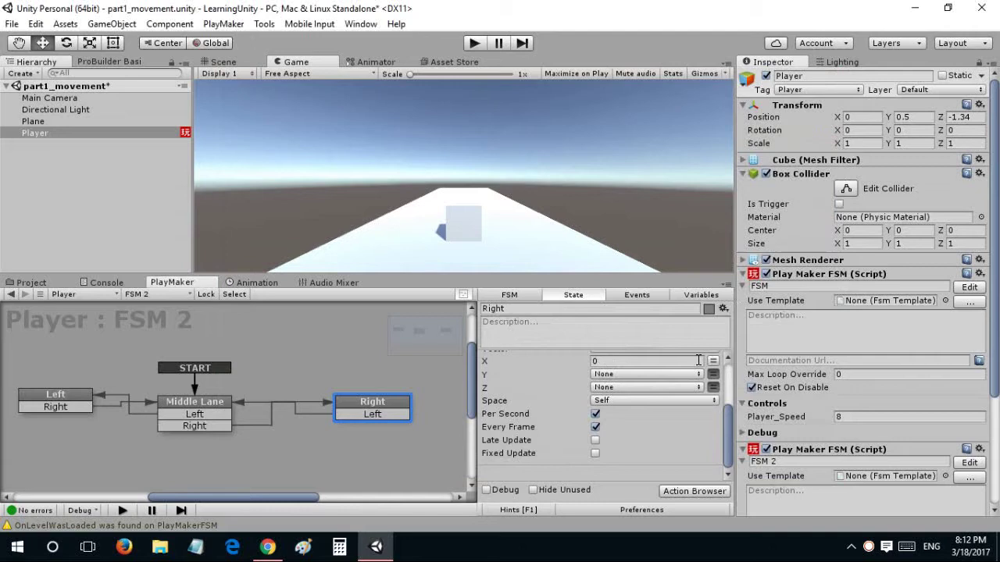
- Collapse the Right state's Translate action and move it above its Get Key Down action
scroll(563, 409, "up", 3)
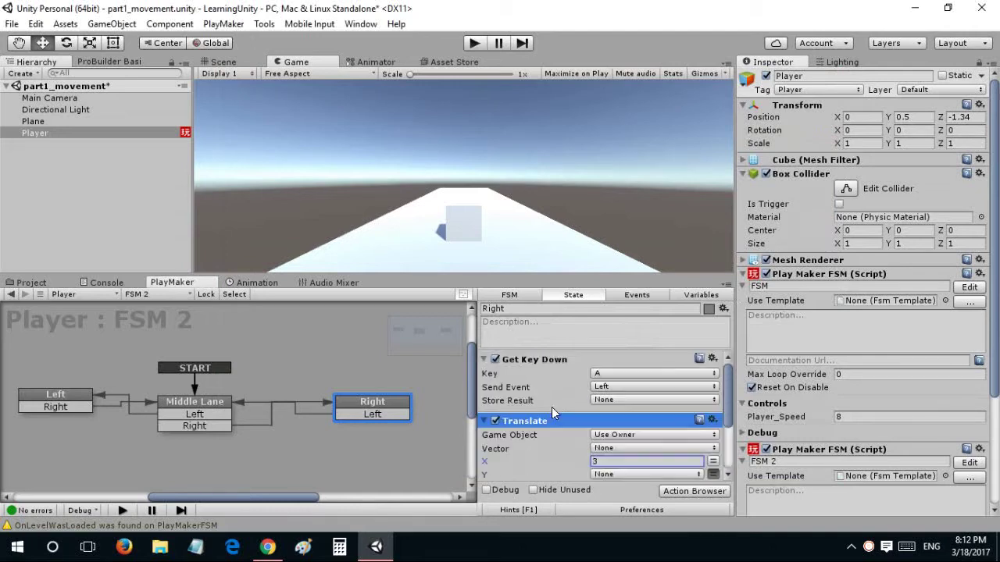
left_click(485, 419)
mouse_move(536, 366)
left_mouse_down()
mouse_move(536, 406)
mouse_move(538, 355)
left_mouse_up()
- Collapse both Get Key Down actions in the Middle Lane state
left_click(265, 425)
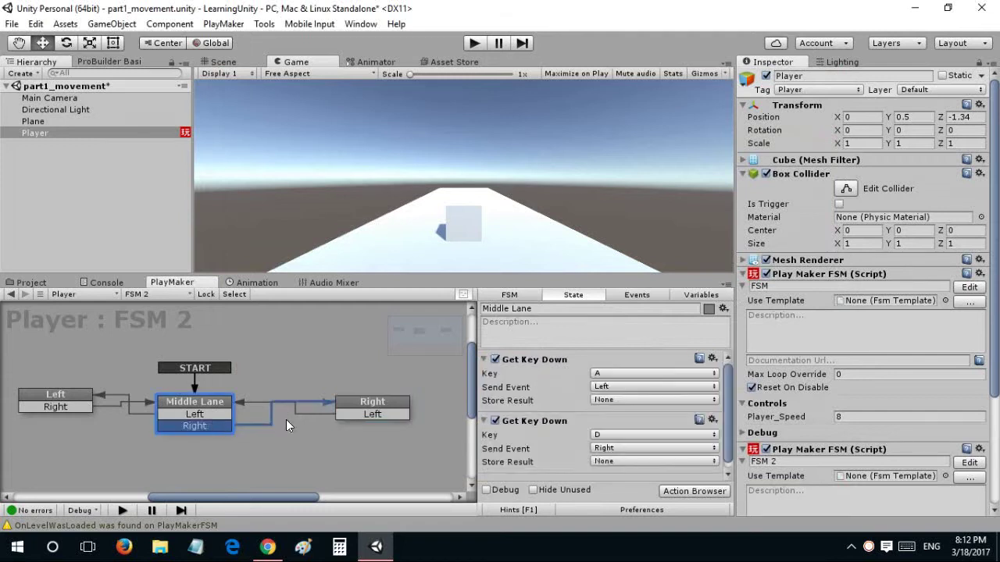
left_click(484, 360)
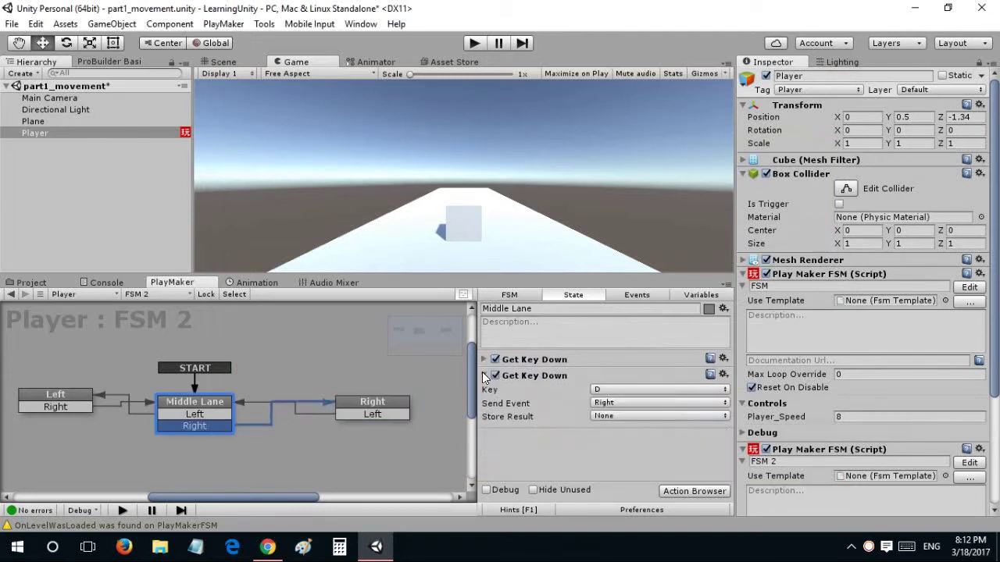
left_click(484, 376)
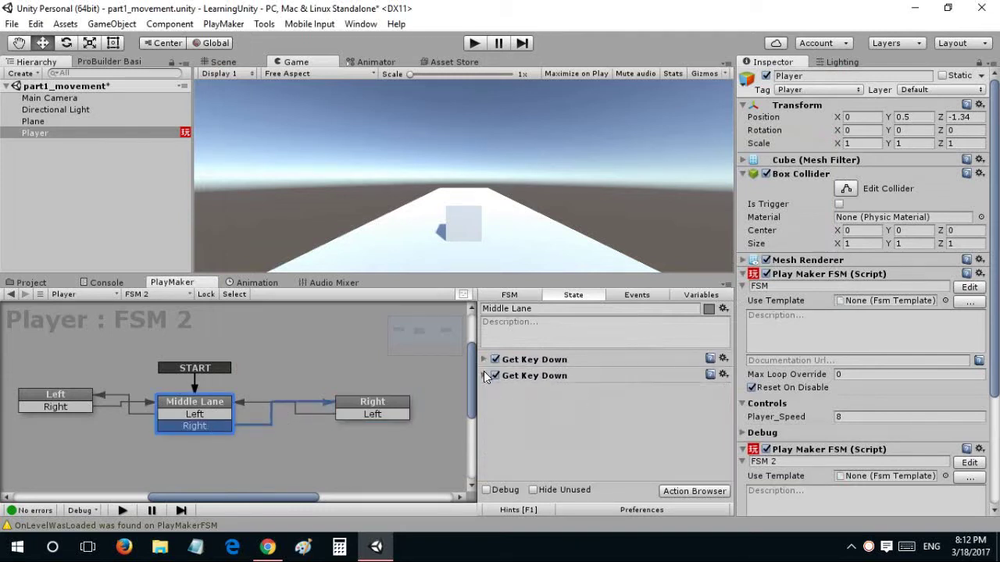
- Relink the Left state's Right transition to a new state placed below it and name that state L to M
left_click(62, 406)
left_click(135, 440)
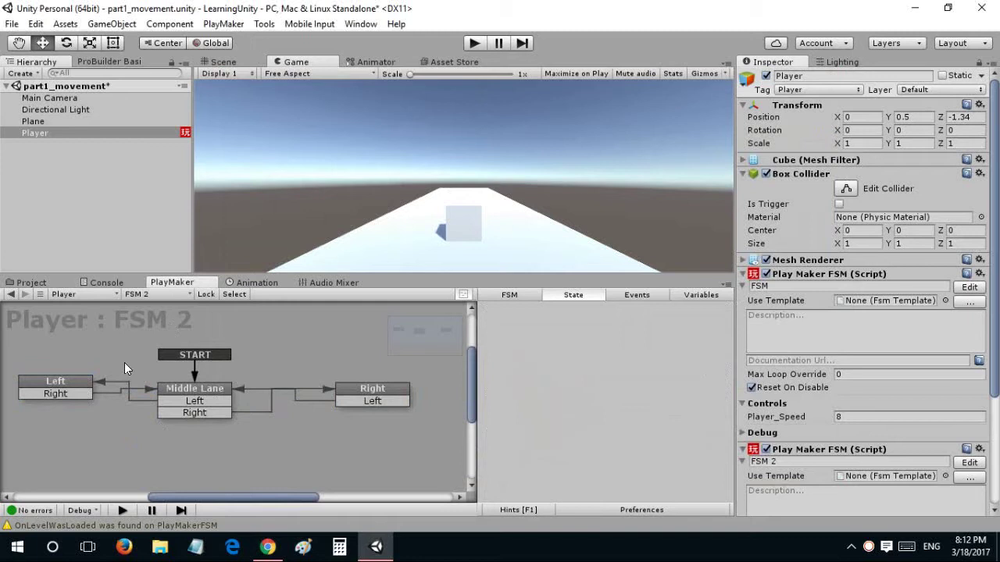
left_click_drag(53, 395, 82, 439)
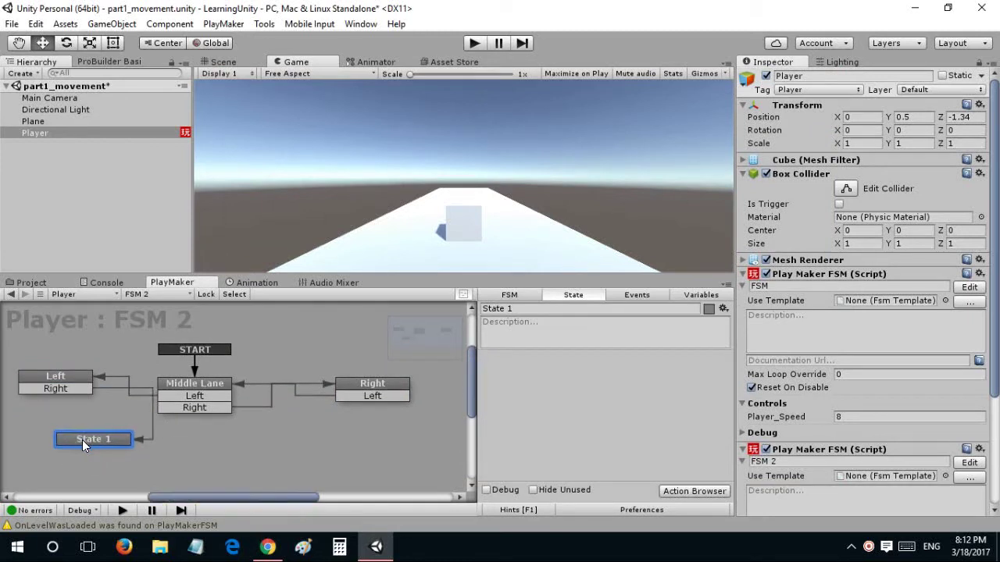
left_click(520, 309)
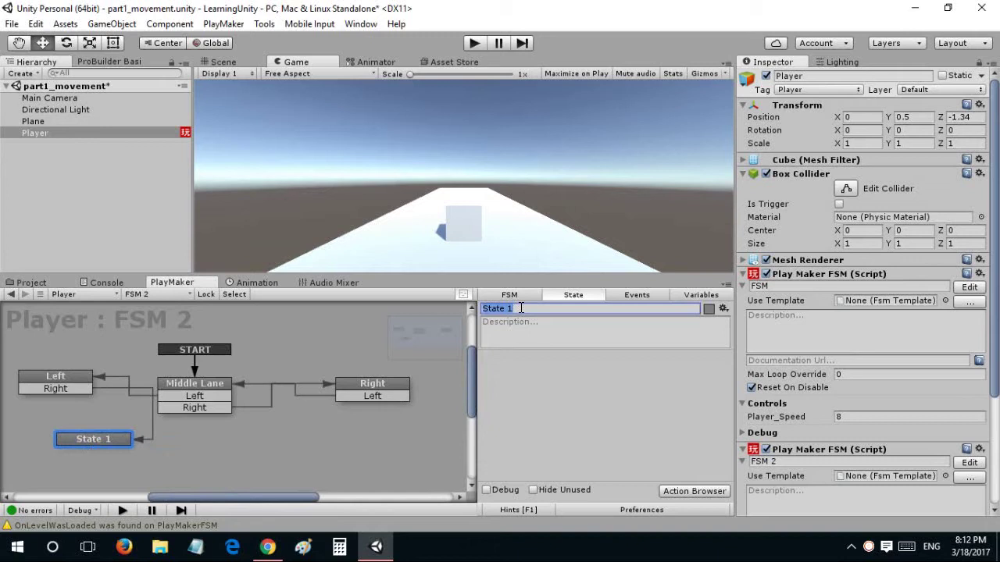
type("L T")
key("BackSpace")
type("to M")
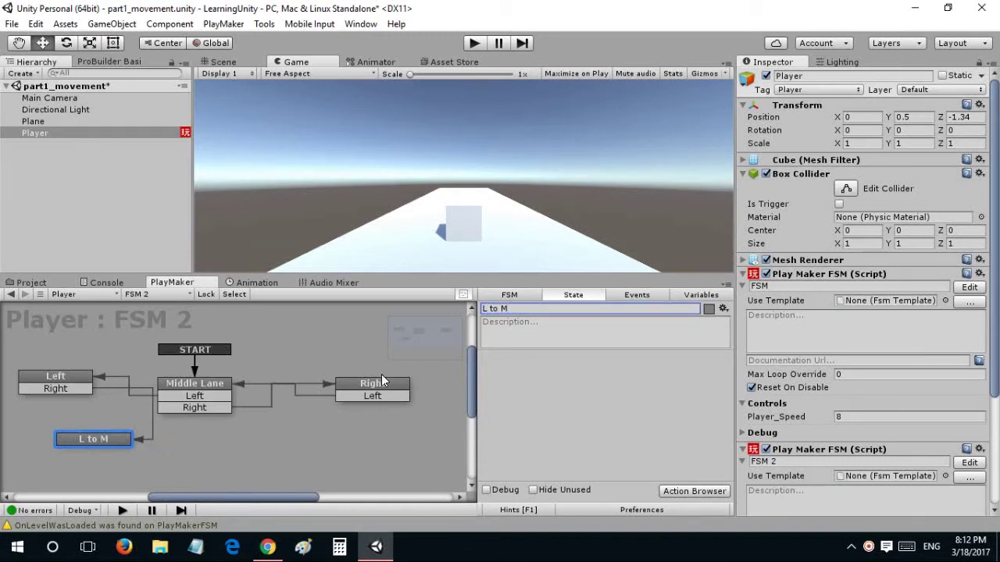
- Relink the Right state's Left transition to a new state placed below it and name that state R to M
left_click_drag(347, 399, 274, 442)
left_click(507, 308)
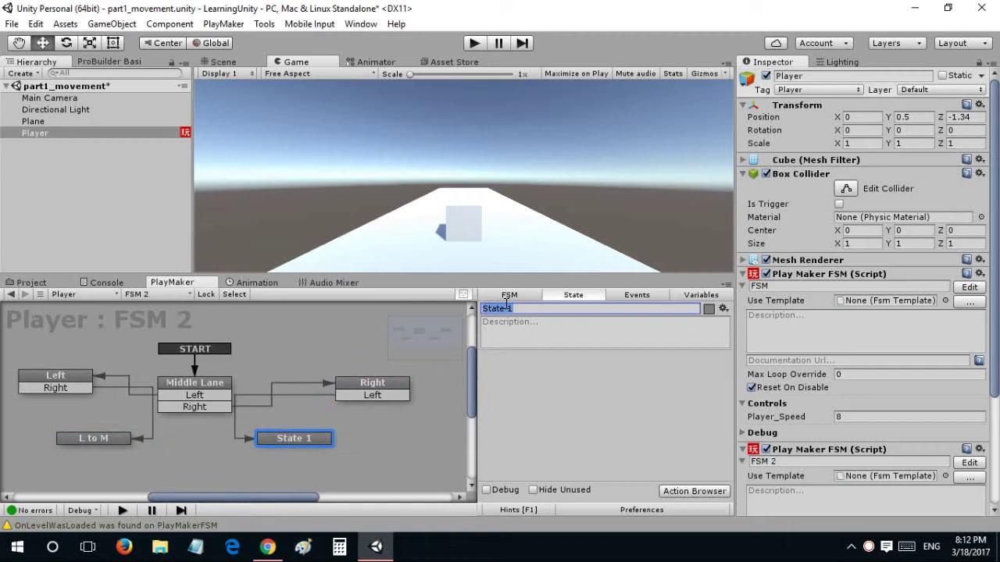
type("R to M")
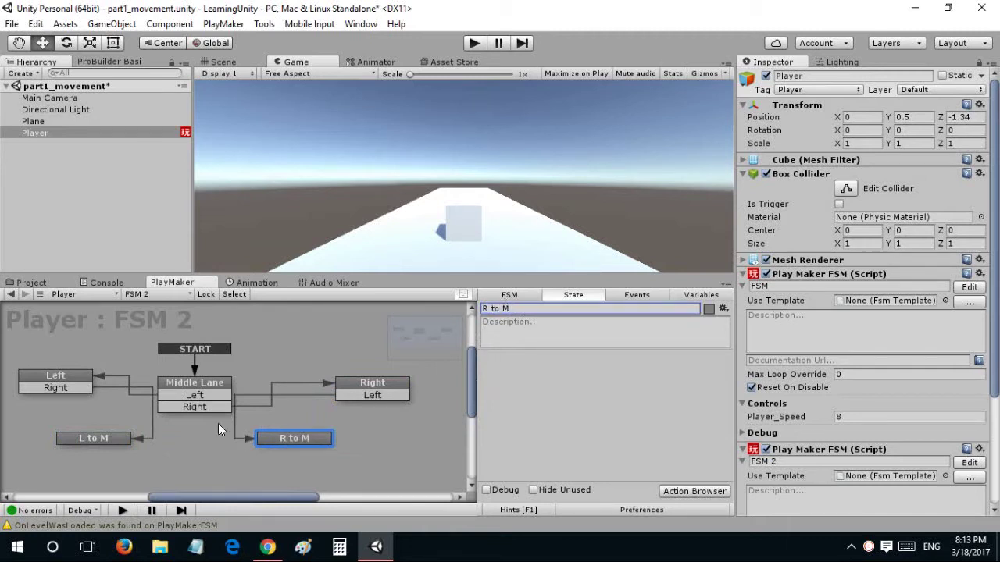
- Copy the Right state's Translate action into the L to M state
left_click(221, 397)
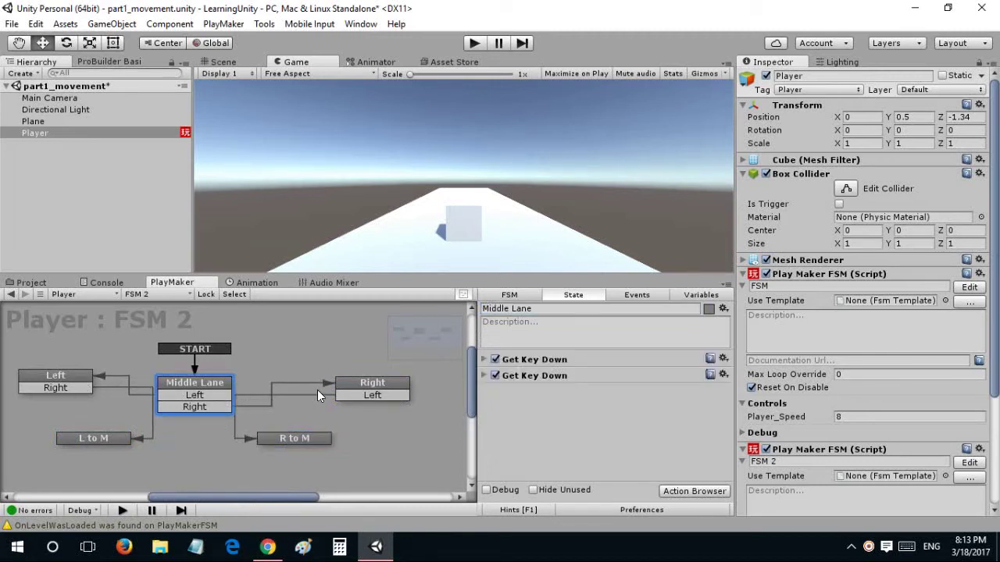
left_click(385, 399)
left_click(544, 360)
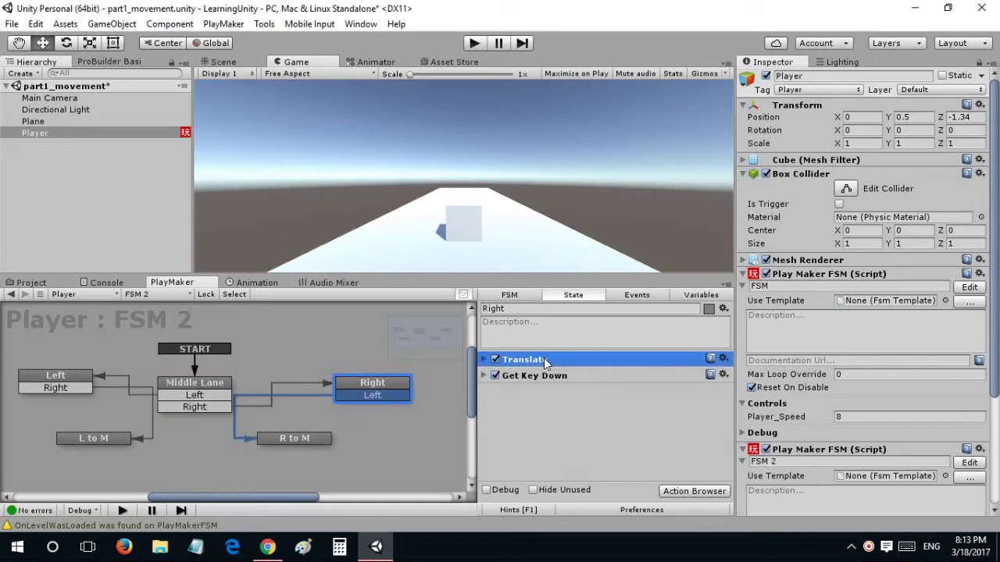
left_click(118, 439)
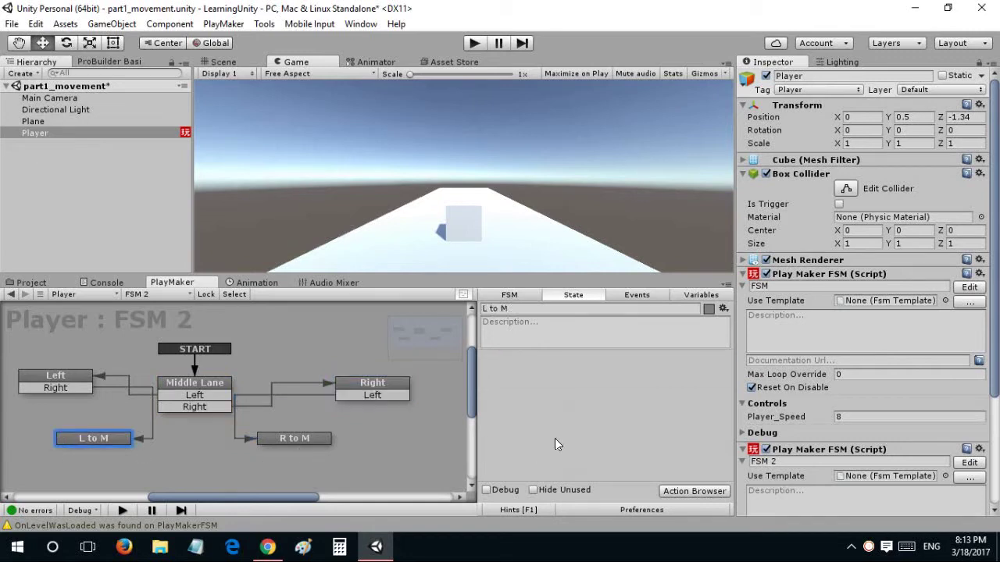
key("ctrl+v")
- Add a Next Frame Event action to the L to M state, below its Translate action
left_click(498, 384)
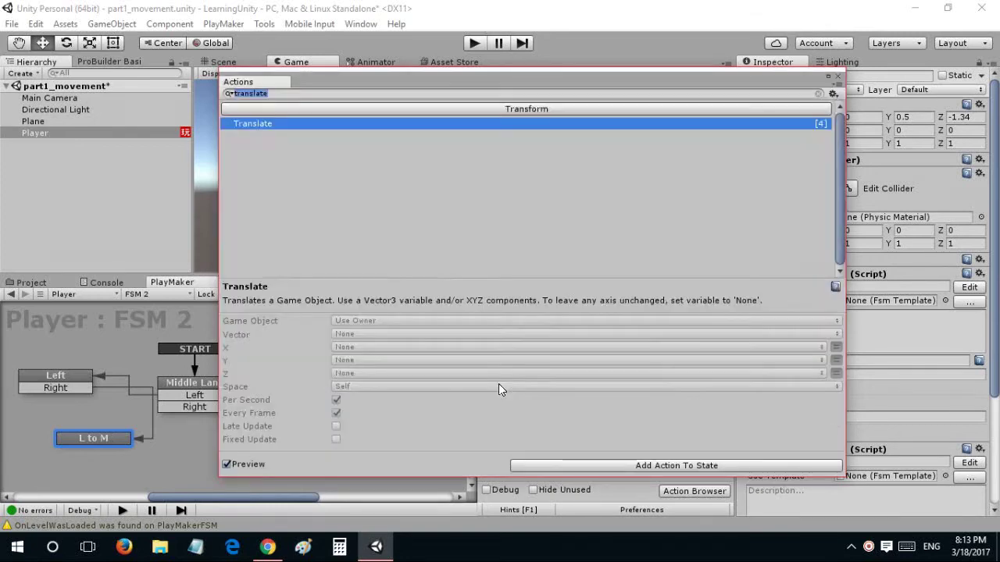
type("tframe")
key("Return")
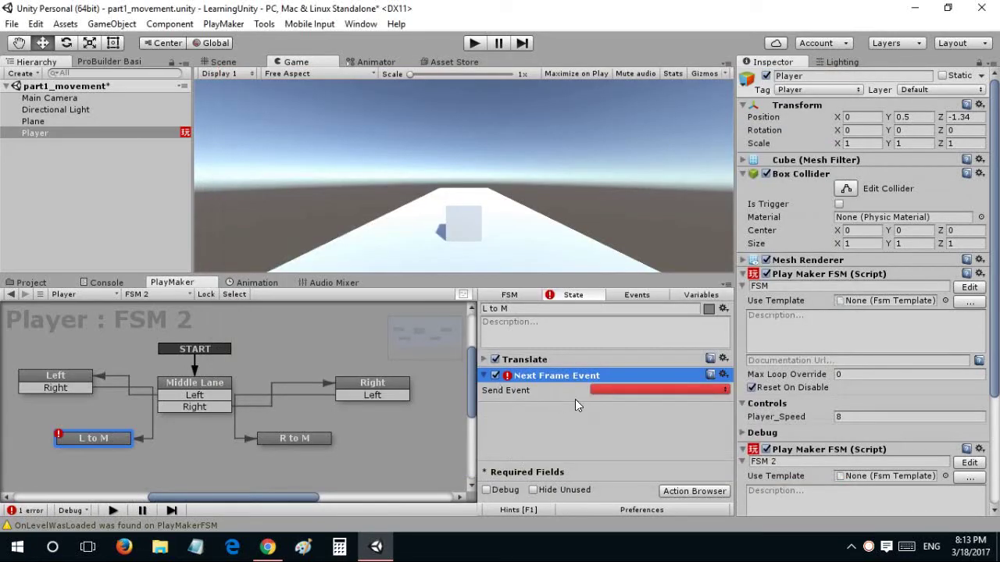
- Give L to M a FINISHED transition linked to Middle Lane and set its Next Frame Event to send FINISHED
left_click(83, 441, "ctrl")
left_click(97, 457)
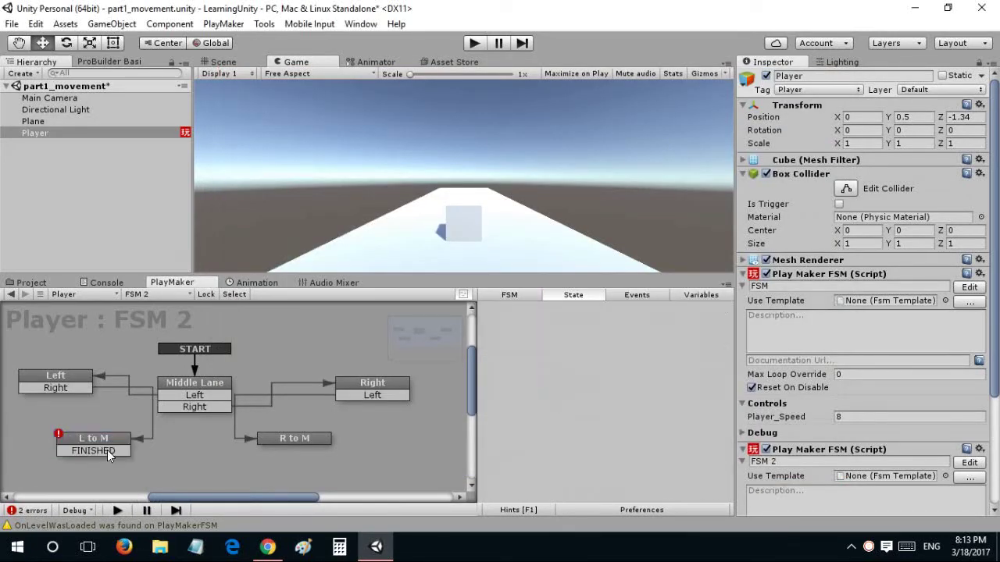
left_click_drag(107, 450, 177, 392)
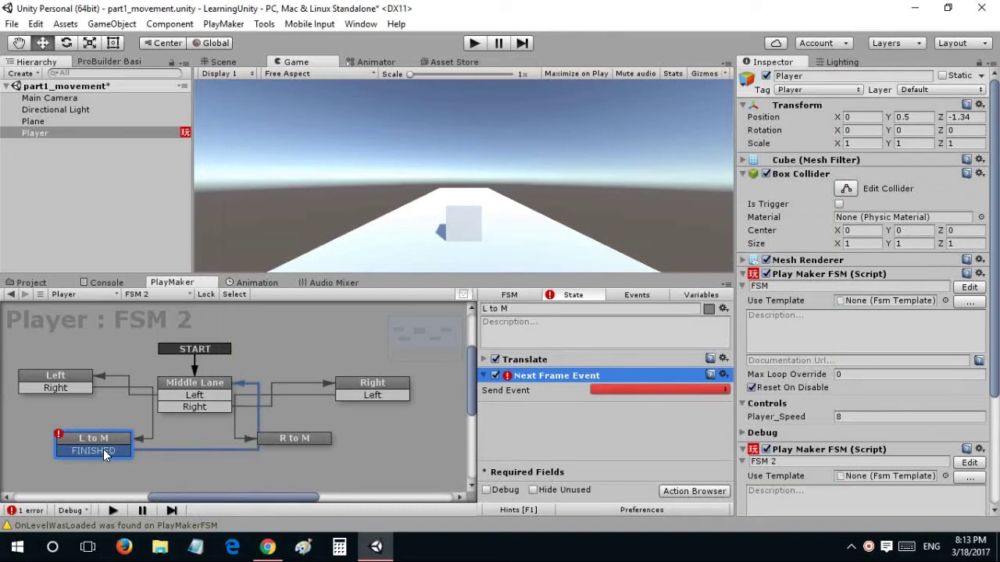
left_click(613, 394)
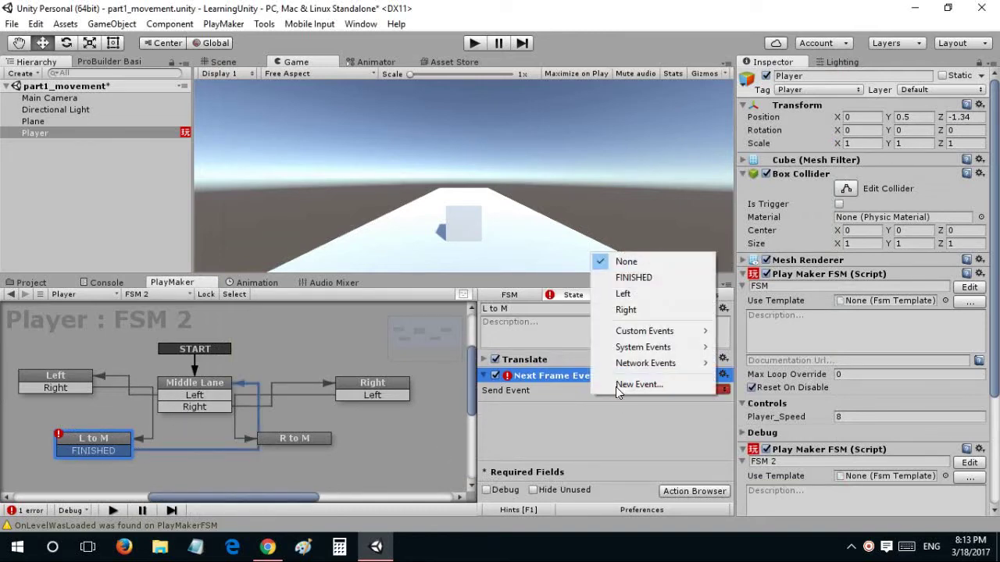
left_click(642, 277)
- Copy the Next Frame Event action that sends FINISHED into R to M and link that state's FINISHED transition to Middle Lane
left_click(327, 442)
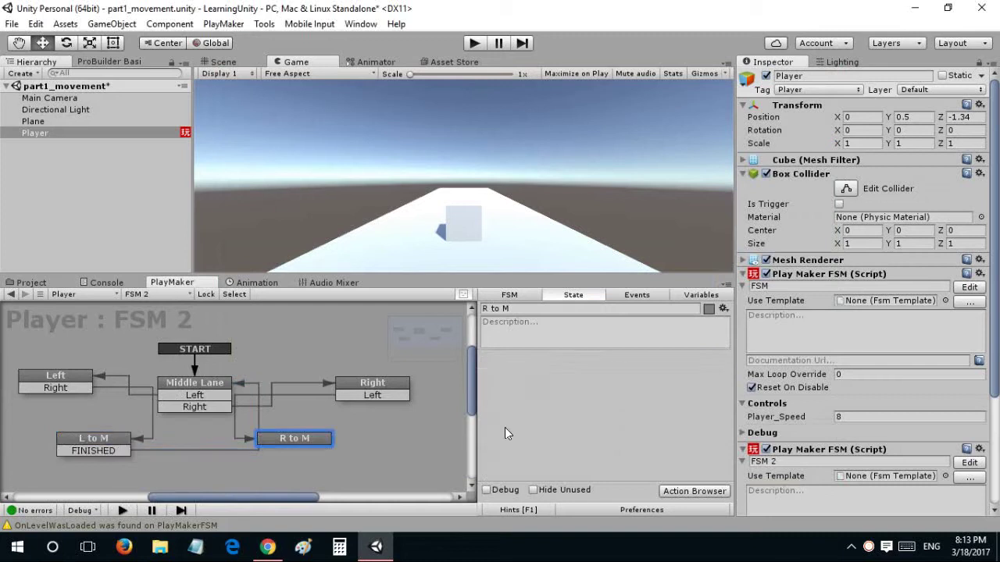
key("ctrl+v")
left_click(533, 390)
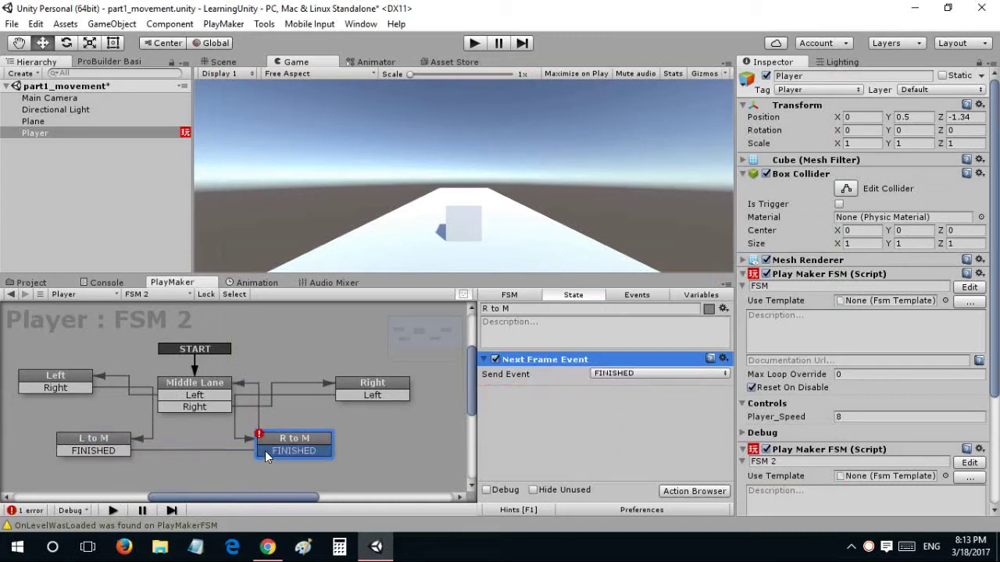
left_click_drag(265, 450, 223, 400)
- Copy the Left state's Translate action into the R to M state and place it above Next Frame Event
left_click(110, 447)
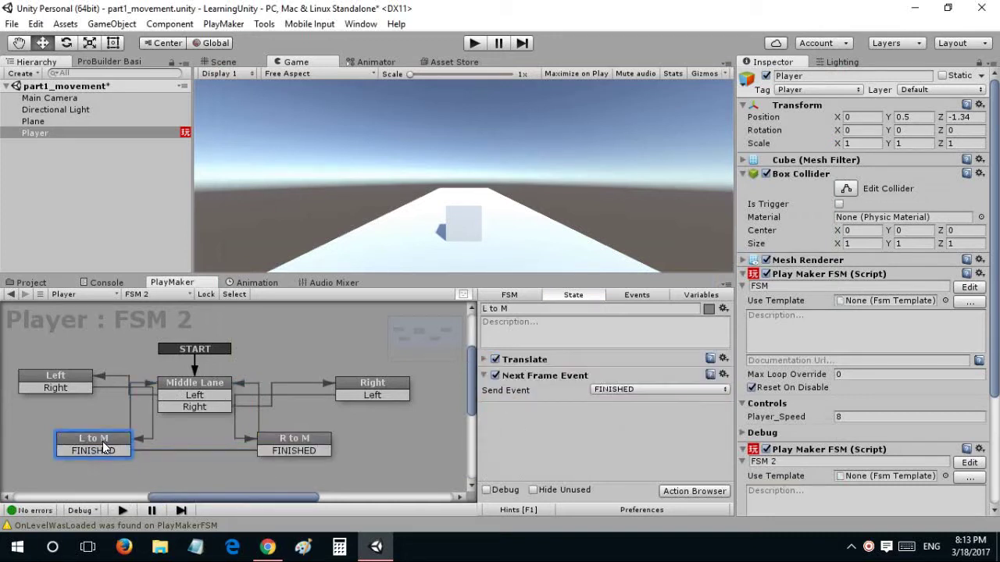
left_click(78, 382)
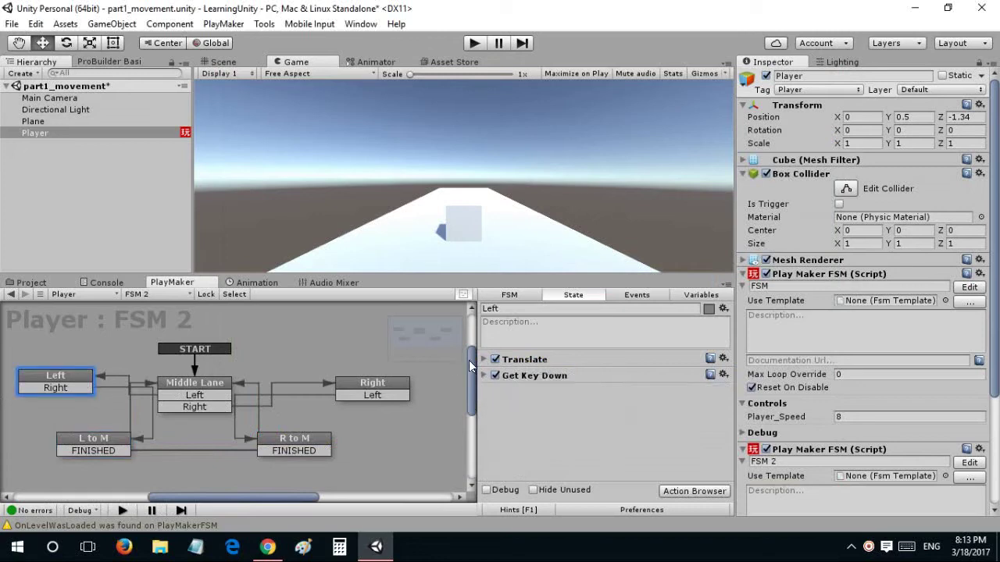
left_click(514, 361)
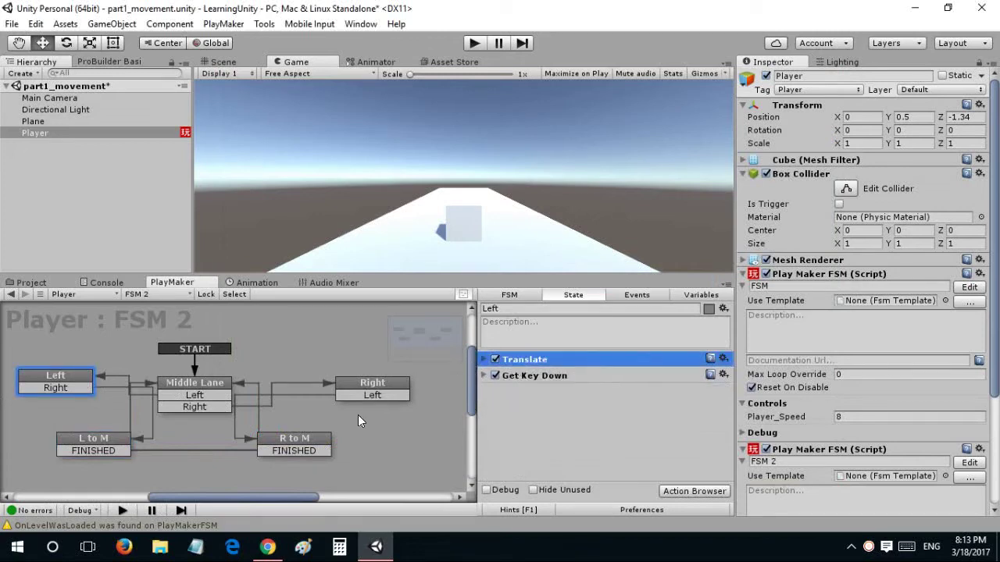
left_click(310, 447)
key("ctrl+v")
key("Delete")
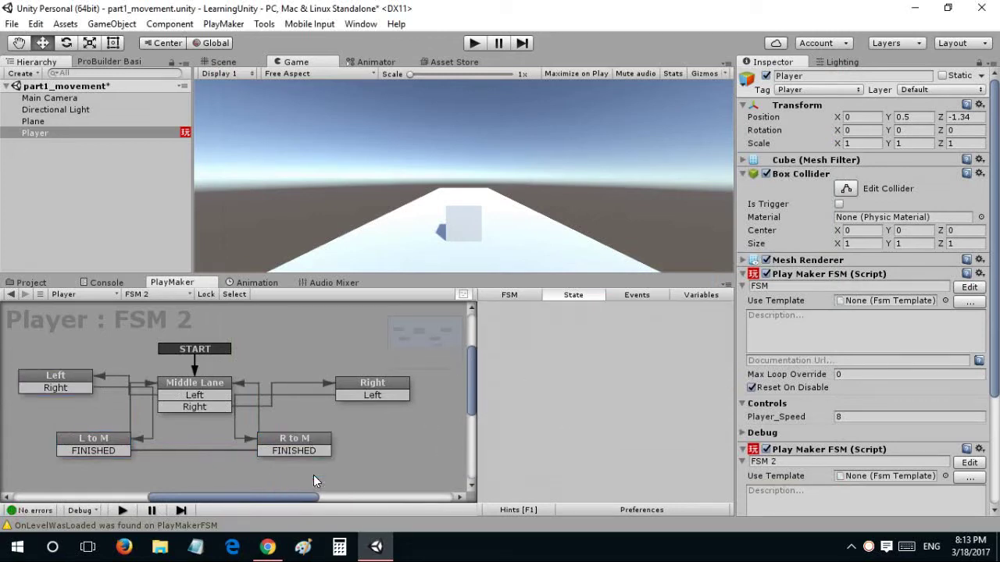
left_click(310, 449)
key("ctrl+v")
left_click_drag(545, 398, 543, 361)
left_click(543, 418)
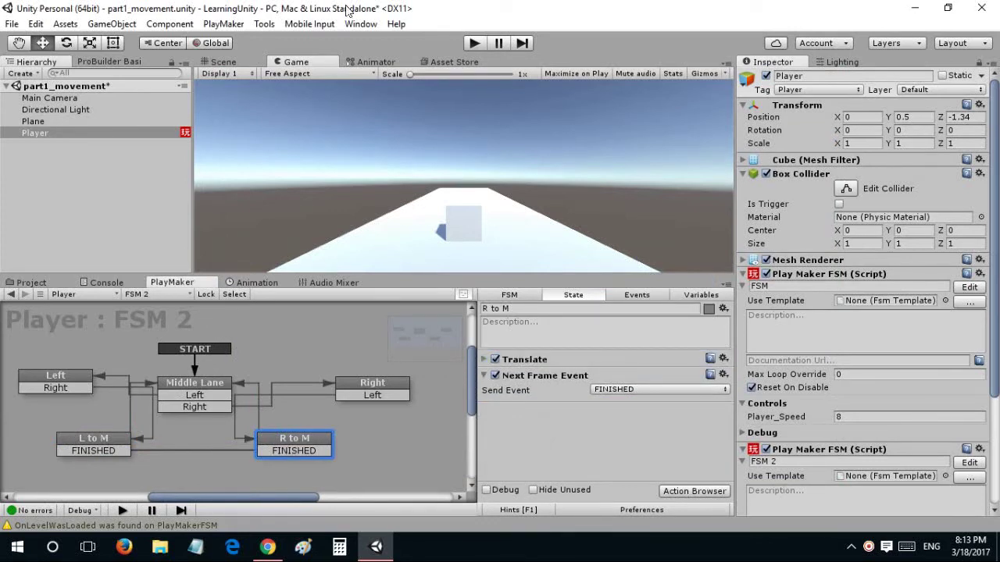
- Run the scene, test switching the Player between lanes in both directions, and stop play mode
left_click(474, 43)
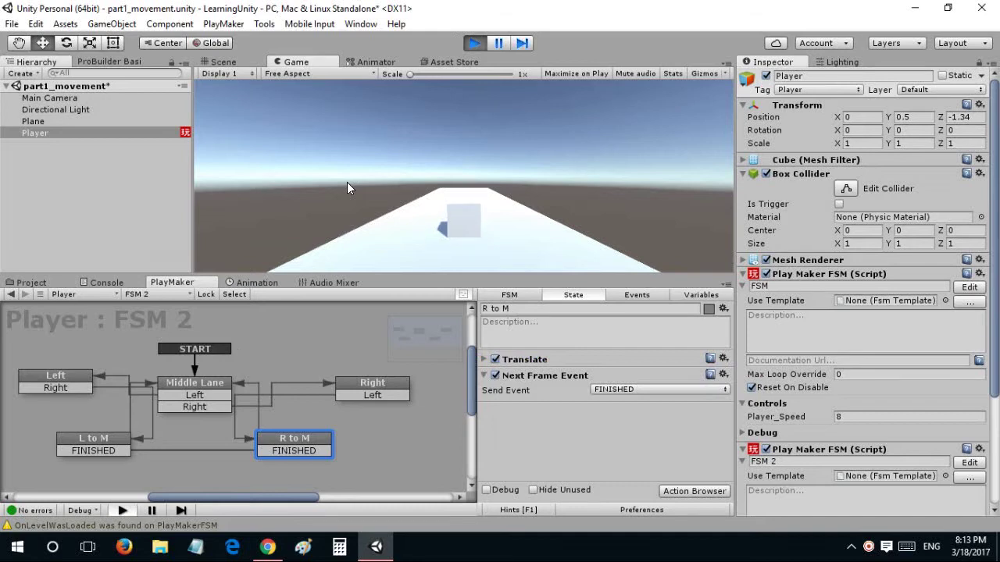
key("Left")
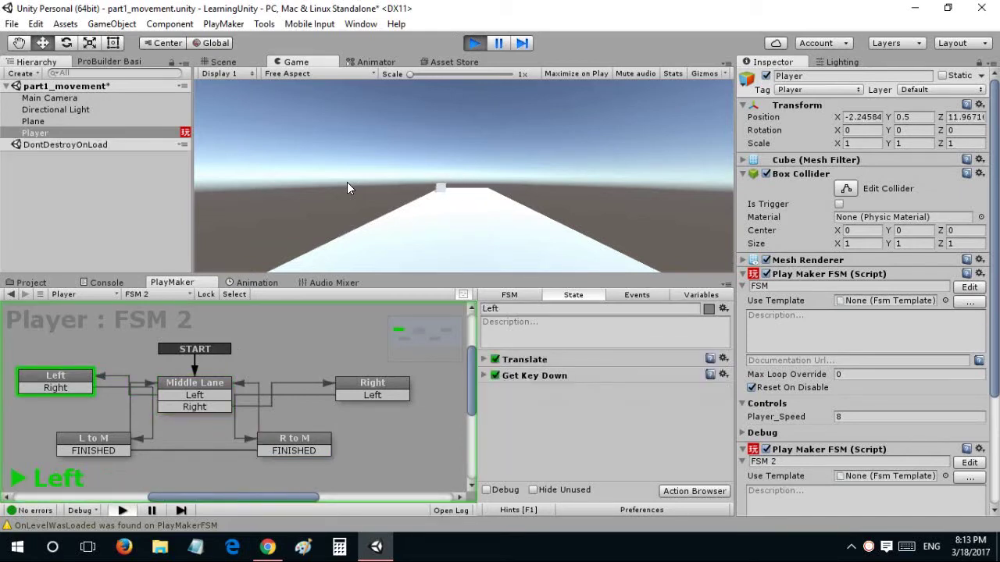
key("Right")
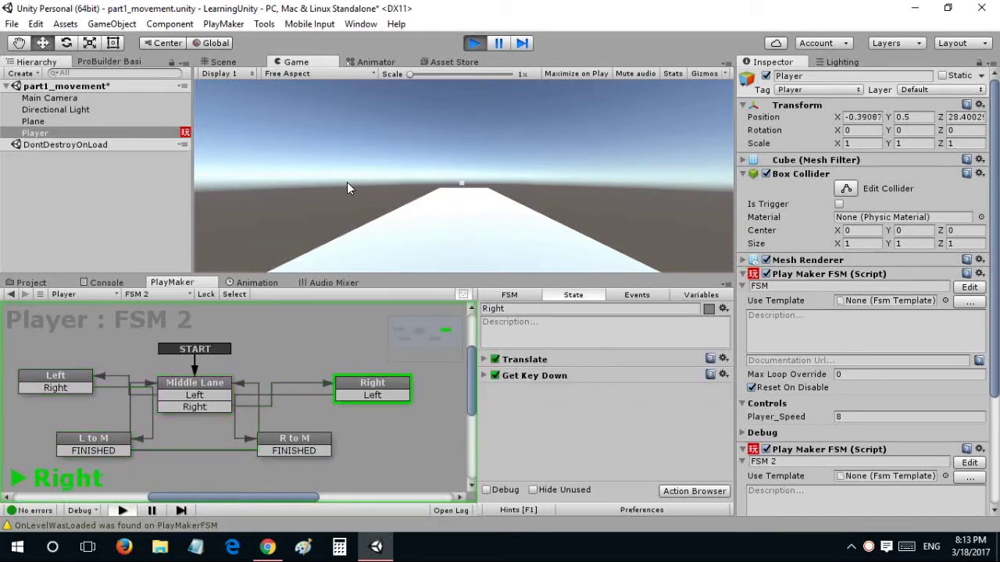
left_click(474, 43)
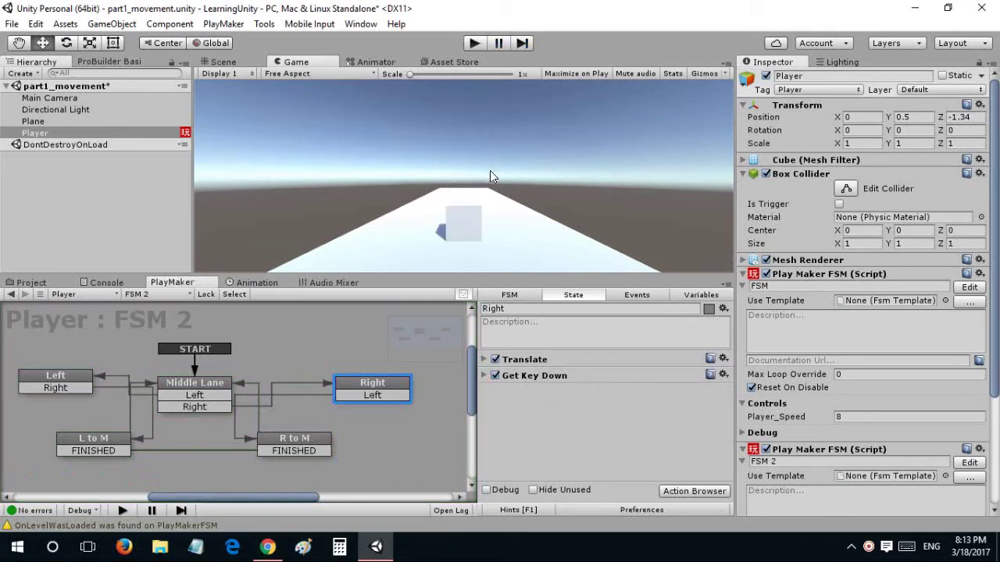
- Turn off Per Second and Every Frame in the Translate actions of the R to M and Right states
left_click(484, 359)
left_click(595, 452)
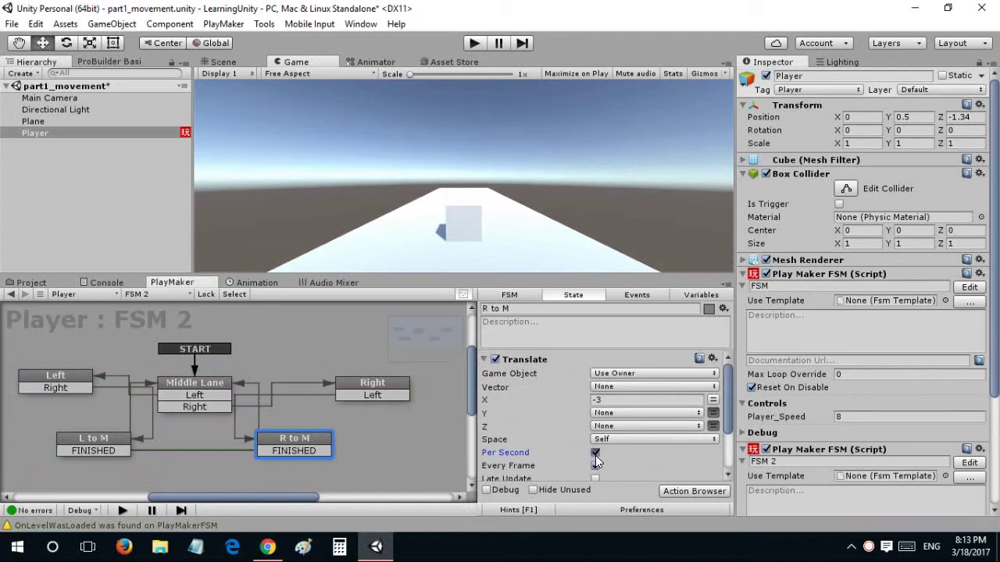
left_click(595, 465)
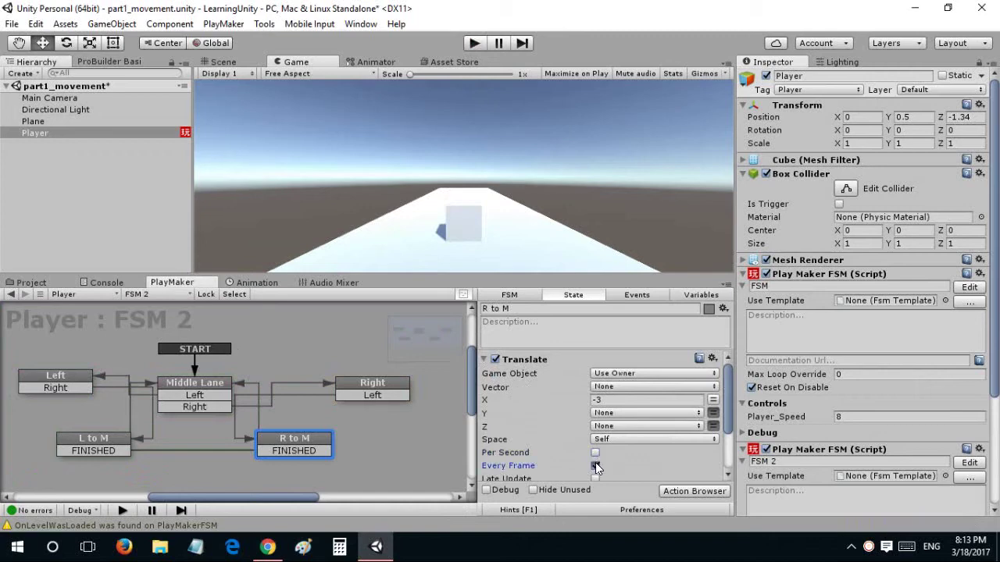
left_click(355, 392)
left_click(485, 359)
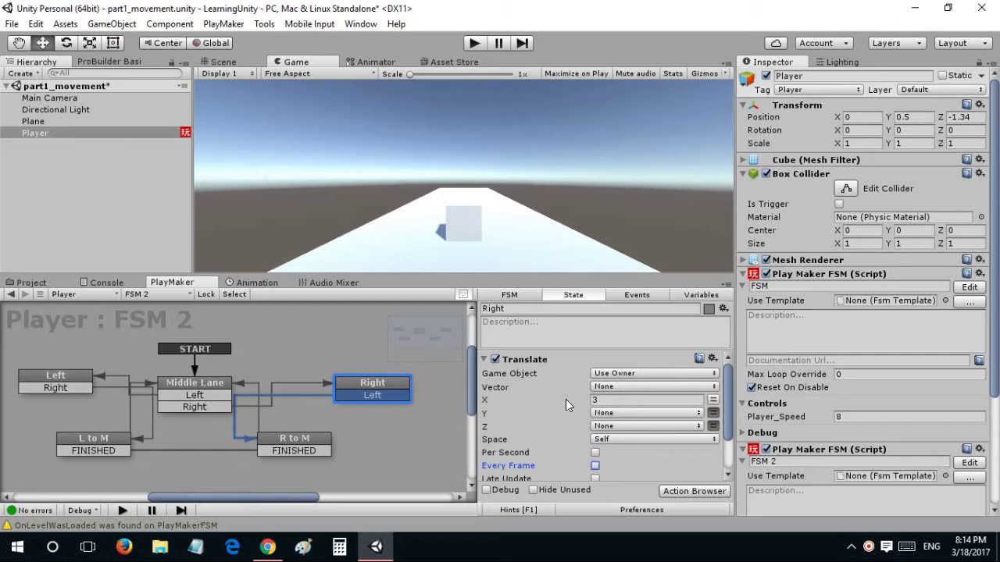
left_click(484, 359)
- Turn off Every Frame and Per Second in the Left state's Translate action and collapse the action
left_click(164, 392)
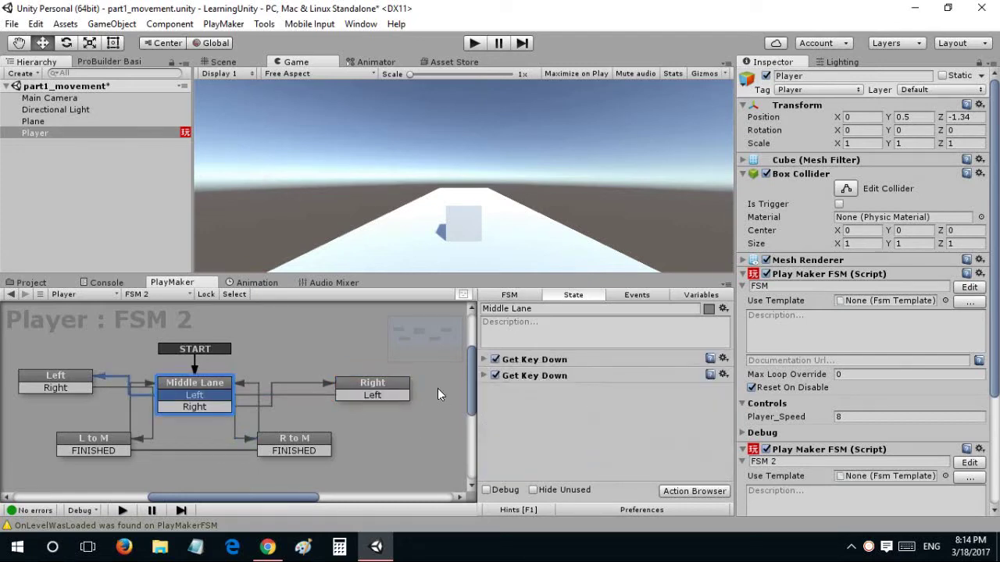
left_click(30, 382)
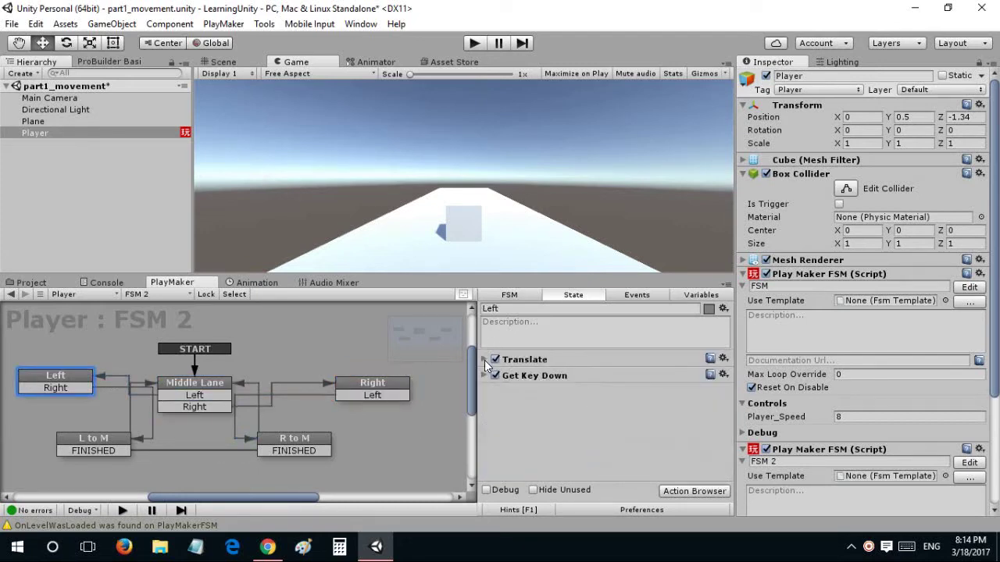
left_click(484, 359)
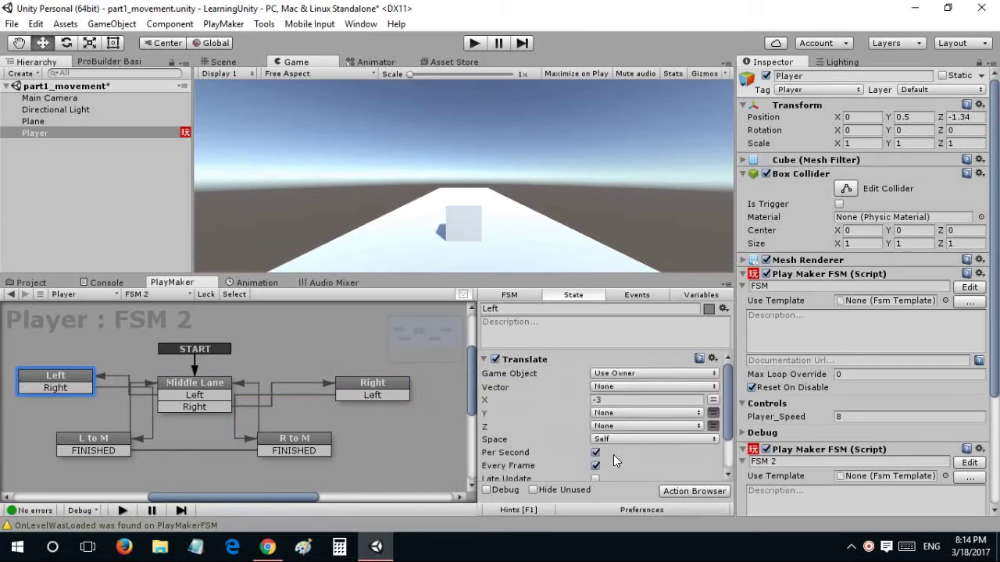
left_click(595, 465)
left_click(595, 452)
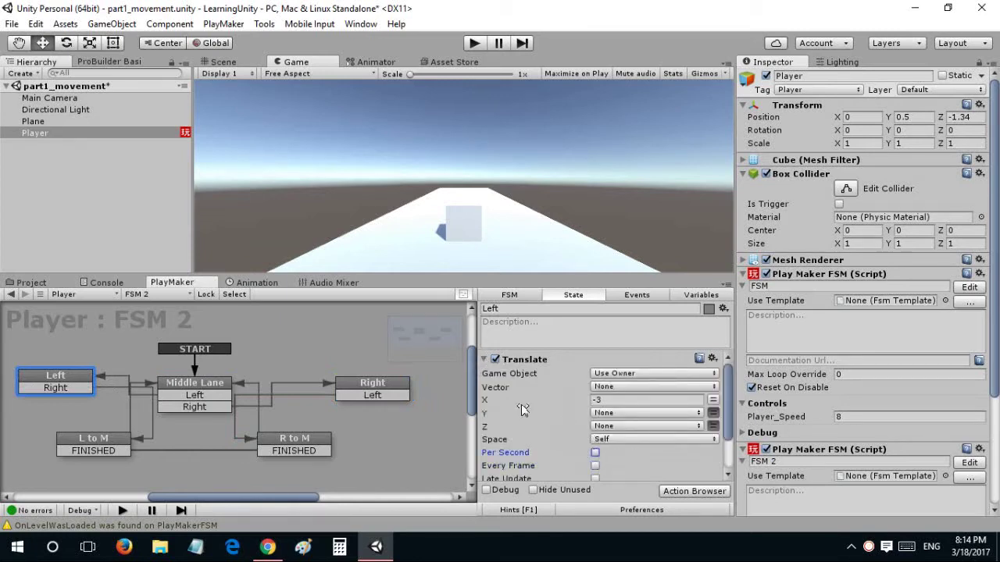
left_click(484, 359)
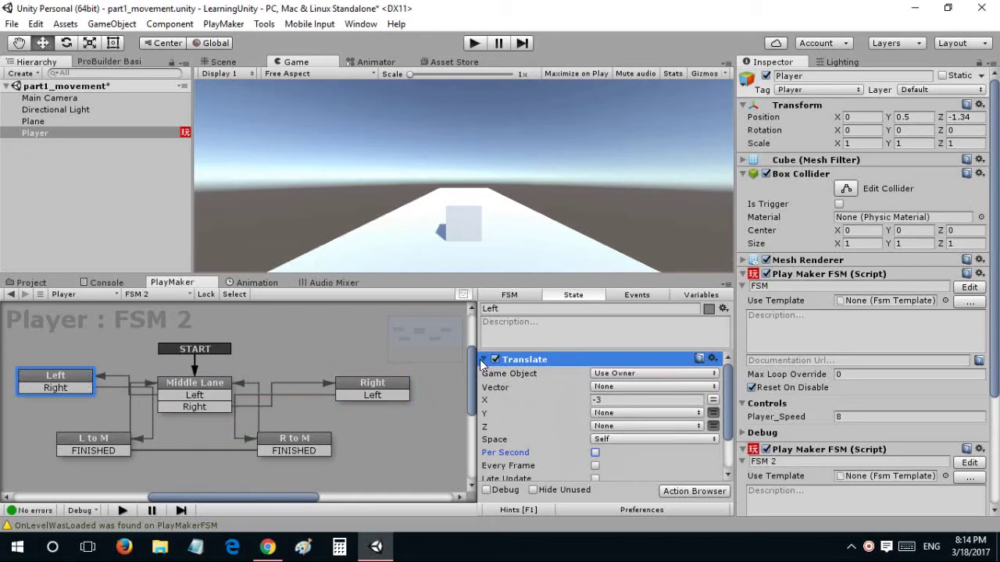
left_click(485, 359)
- Turn off Per Second and Every Frame in the L to M state's Translate action, and check the R to M state's settings
left_click(69, 450)
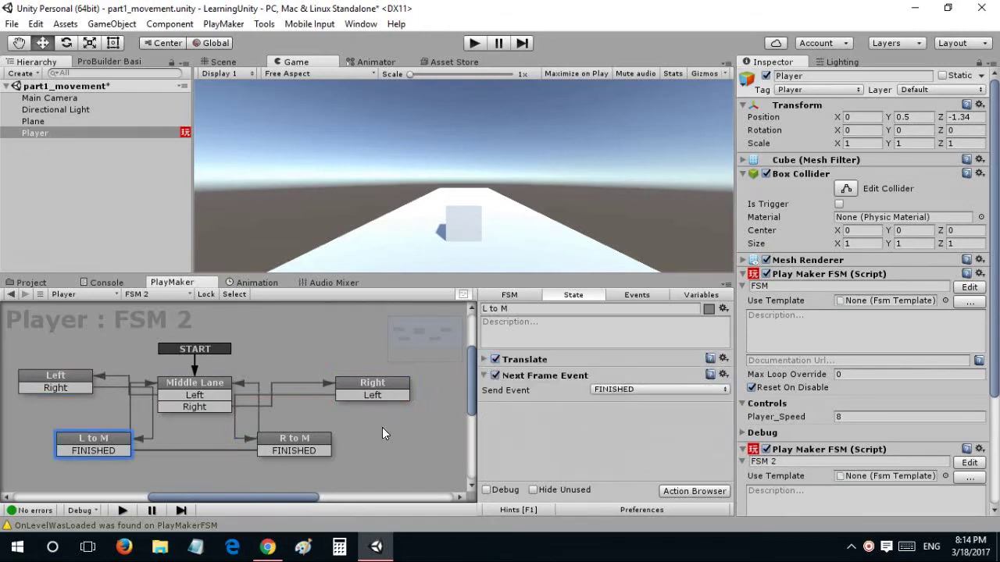
left_click(483, 360)
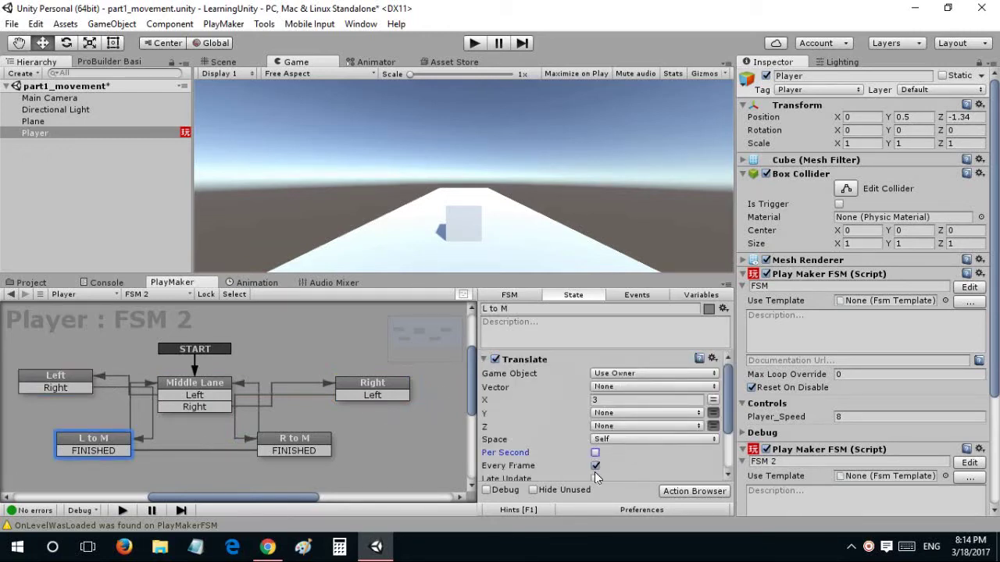
left_click(288, 451)
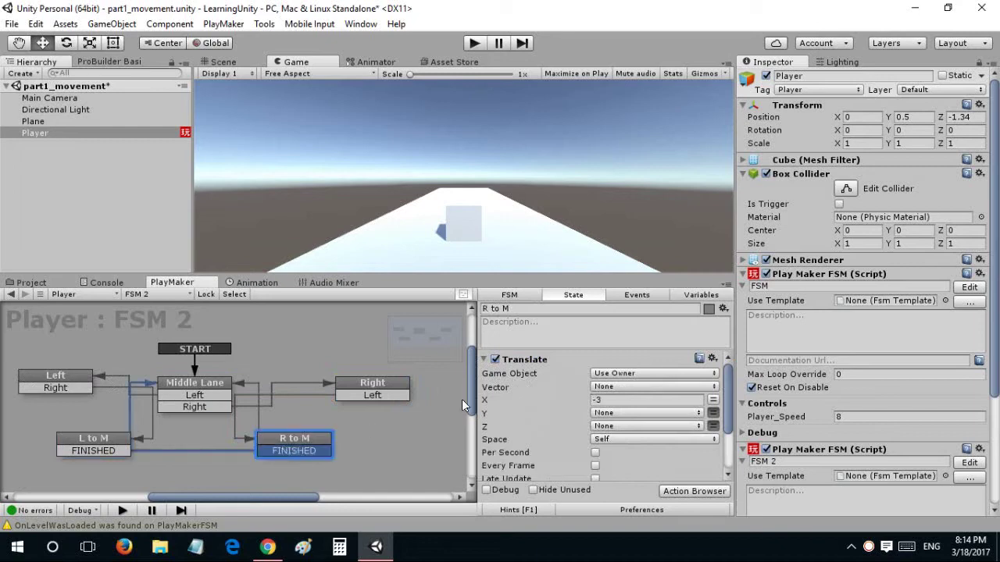
- Play the scene, repeatedly switch the Player among the left, middle and right lanes to test FSM 2, and stop playback
left_click(473, 45)
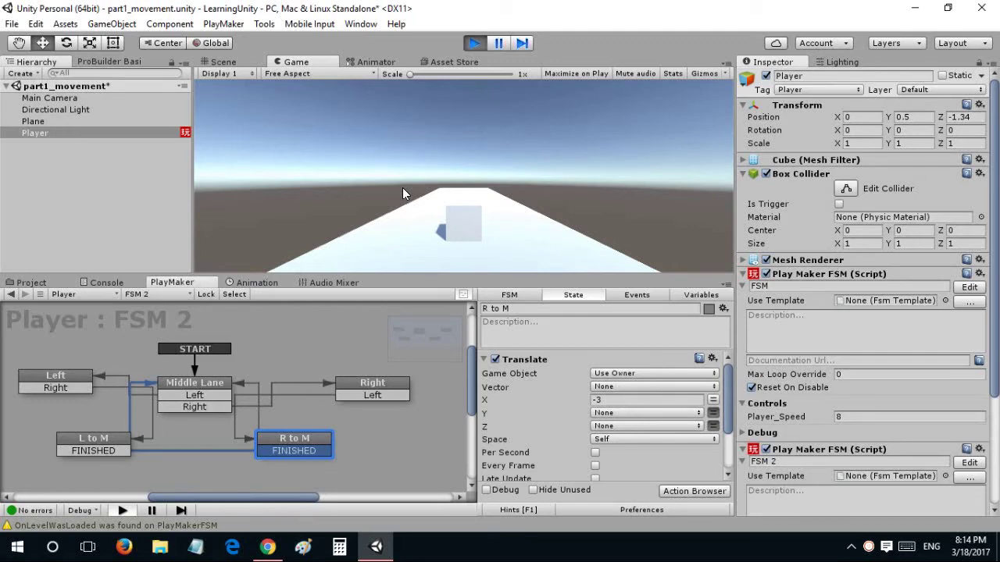
key("Left")
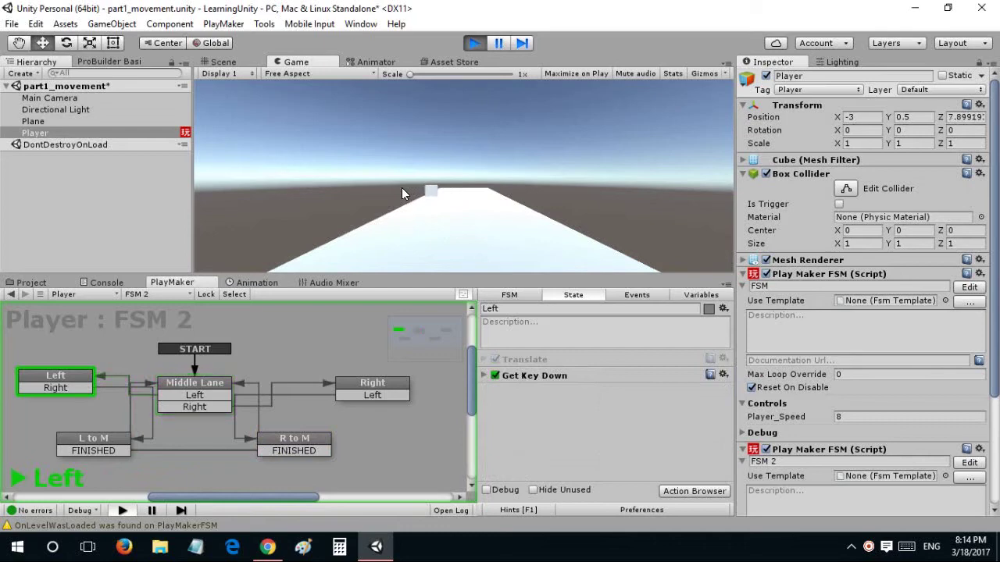
key("Right")
key("Left")
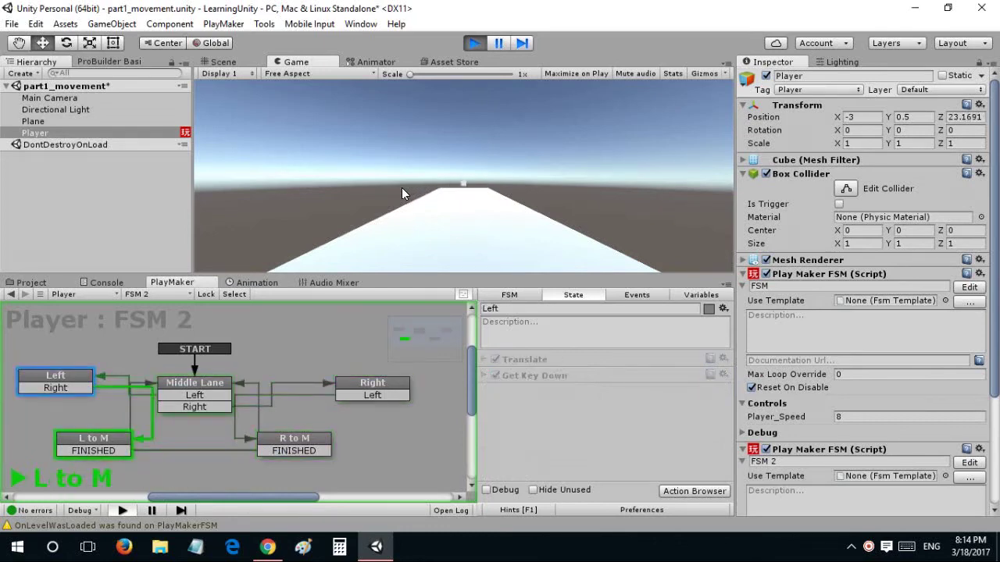
key("Right")
key("Left")
key("Right")
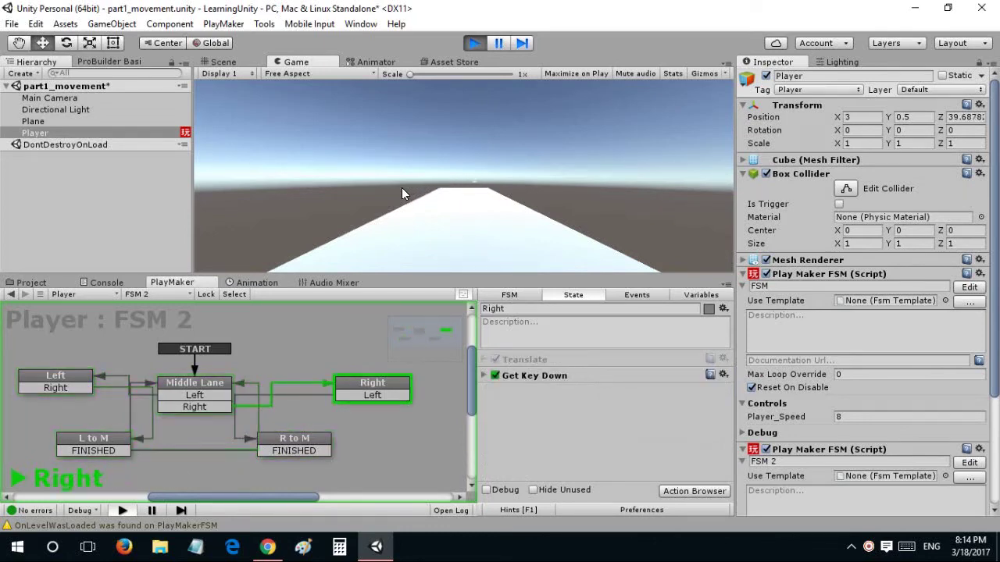
key("Left")
key("Left")
key("Right")
key("Right")
key("Left")
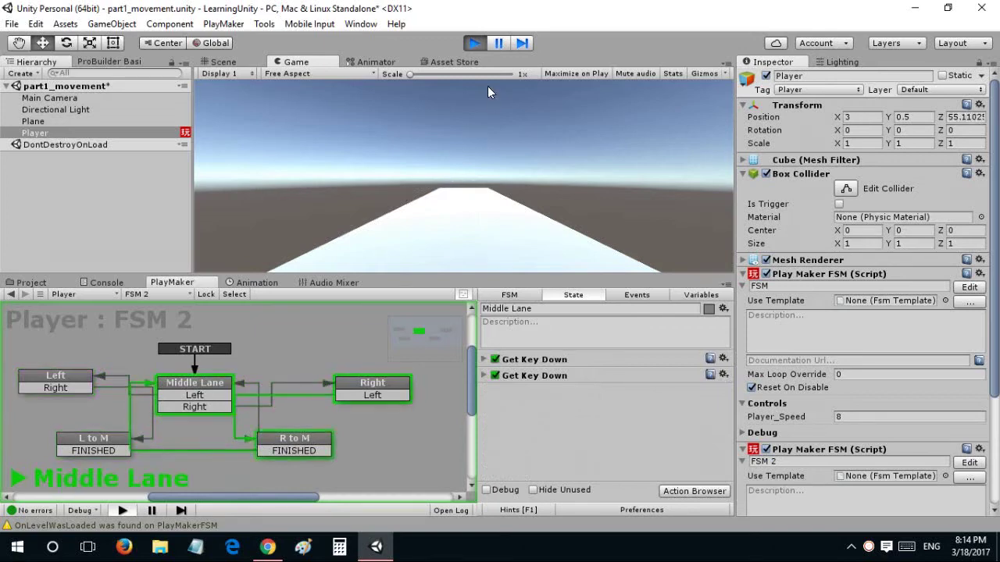
key("Left")
key("Right")
key("Right")
key("Left")
key("Left")
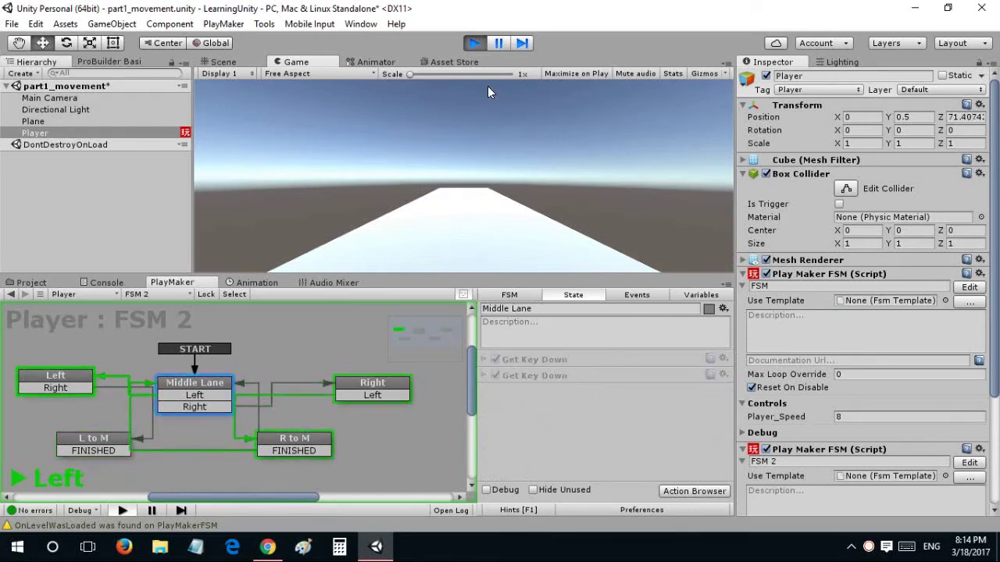
key("Right")
key("Right")
key("Left")
key("Left")
key("Right")
key("Right")
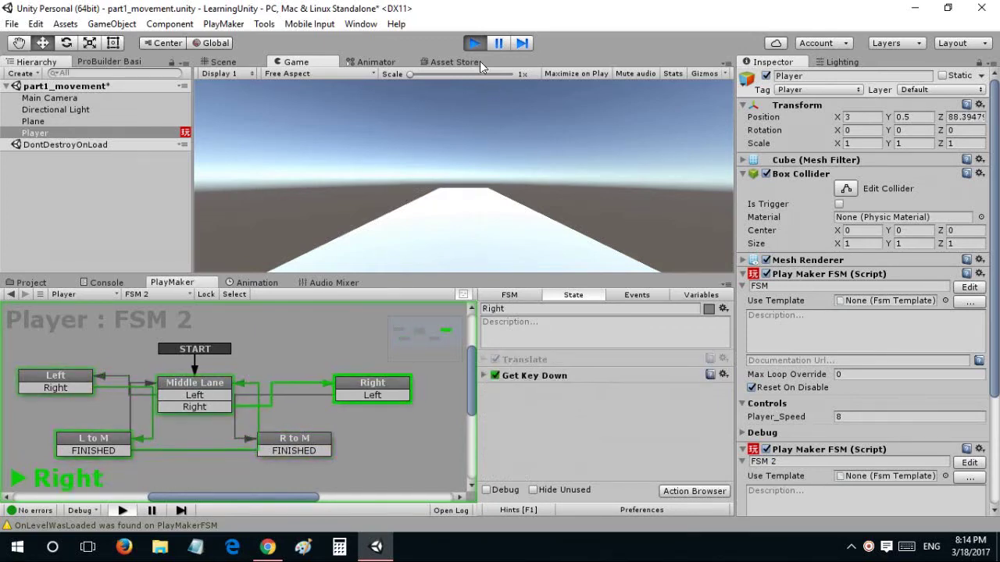
key("Left")
key("Left")
left_click(474, 43)
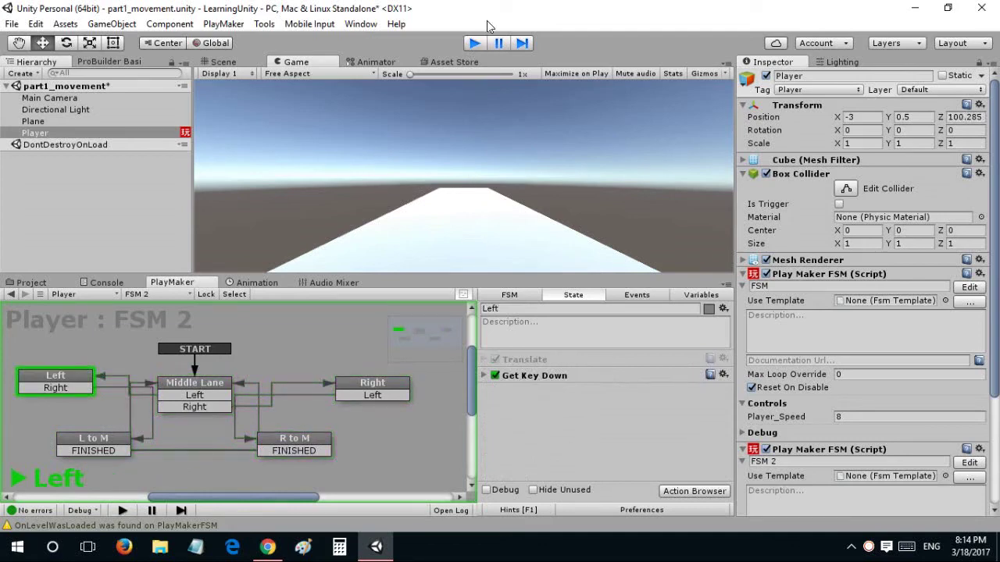
- Create an empty child object under the Main Camera so it starts at the camera's position
left_click(224, 61)
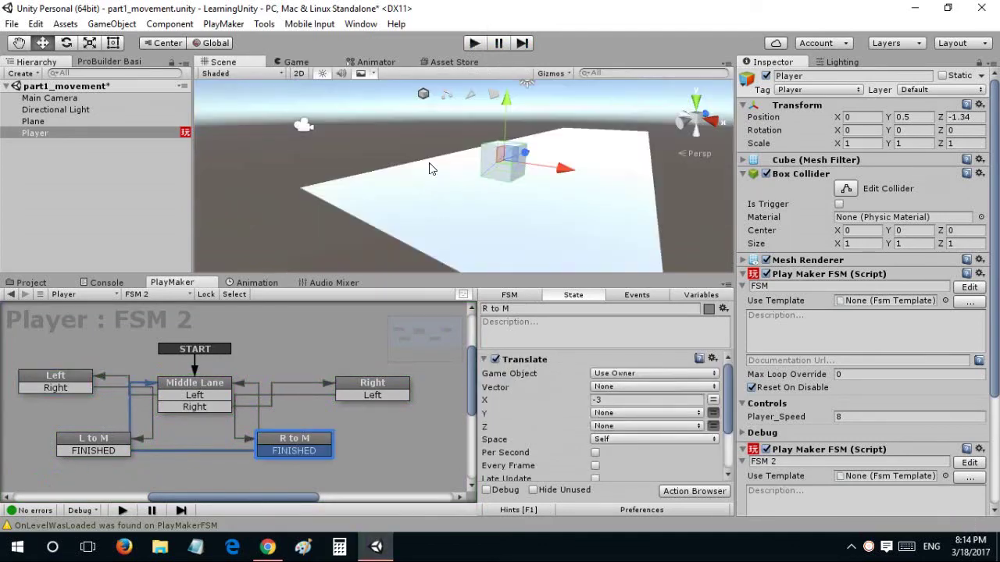
left_click(492, 195)
left_click_drag(493, 194, 506, 196, "alt")
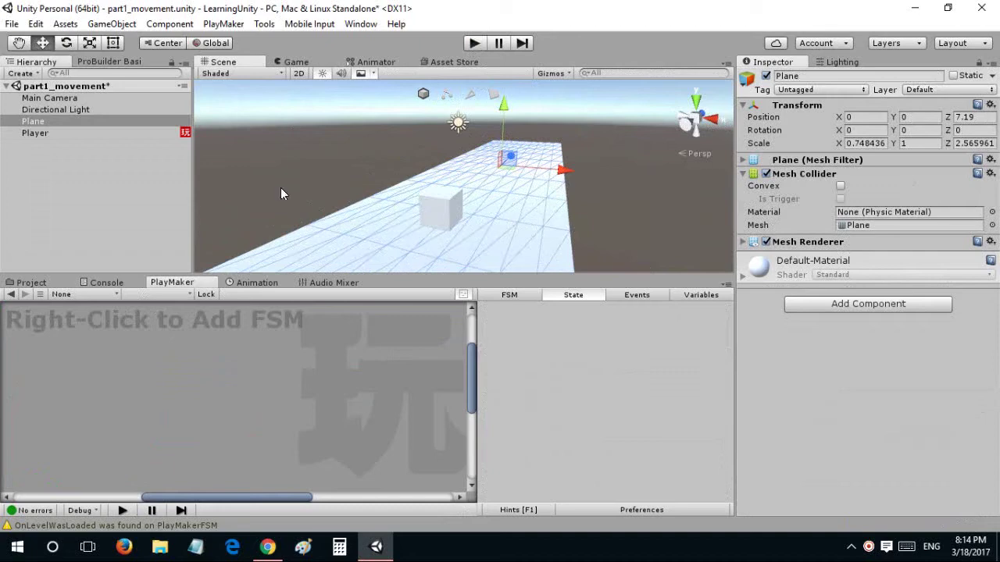
right_click_drag(286, 167, 341, 193)
scroll(340, 191, "down", 3)
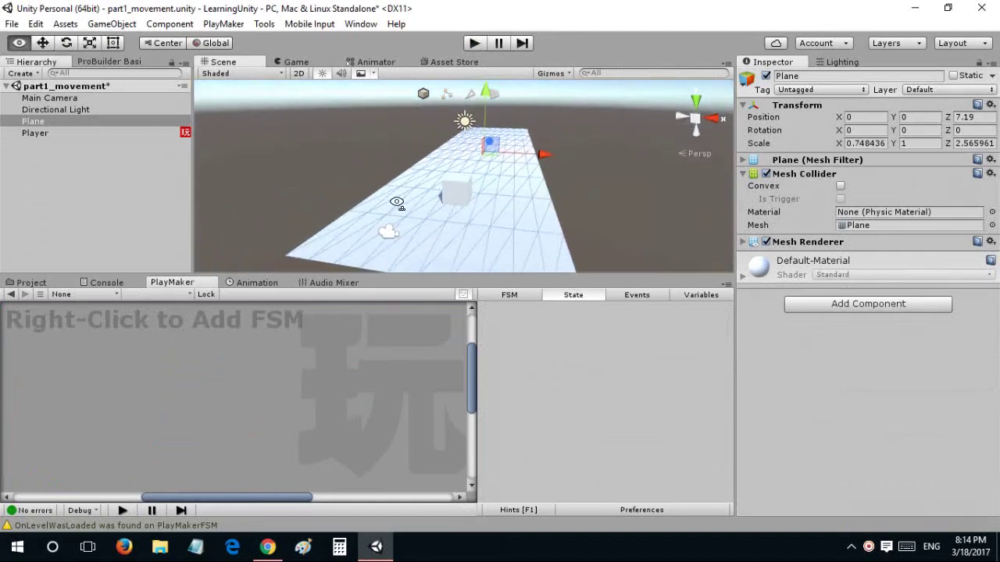
left_click_drag(399, 203, 174, 154, "alt")
left_click_drag(475, 253, 446, 196, "alt")
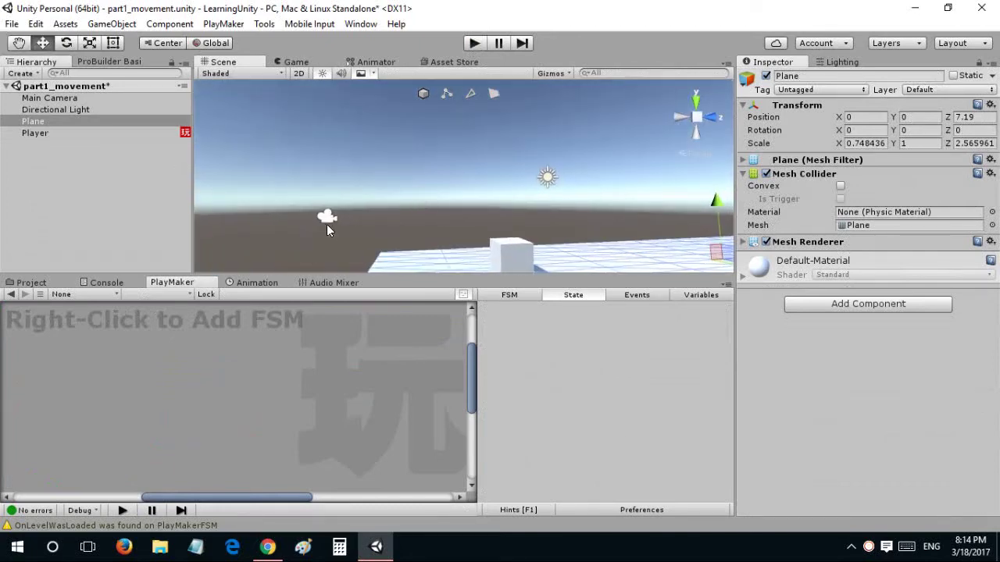
left_click(325, 214)
left_click(97, 95)
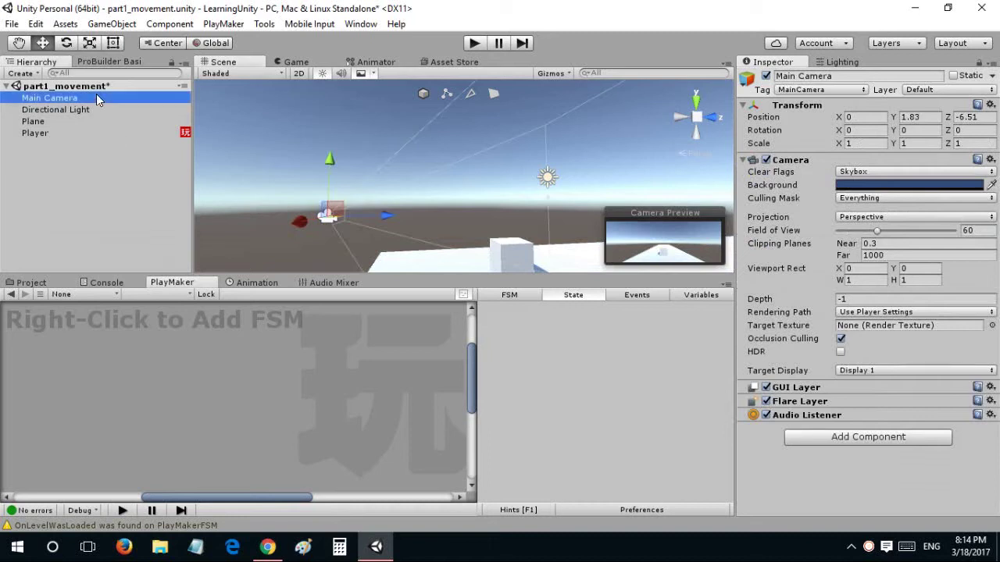
right_click(97, 95)
left_click(135, 216)
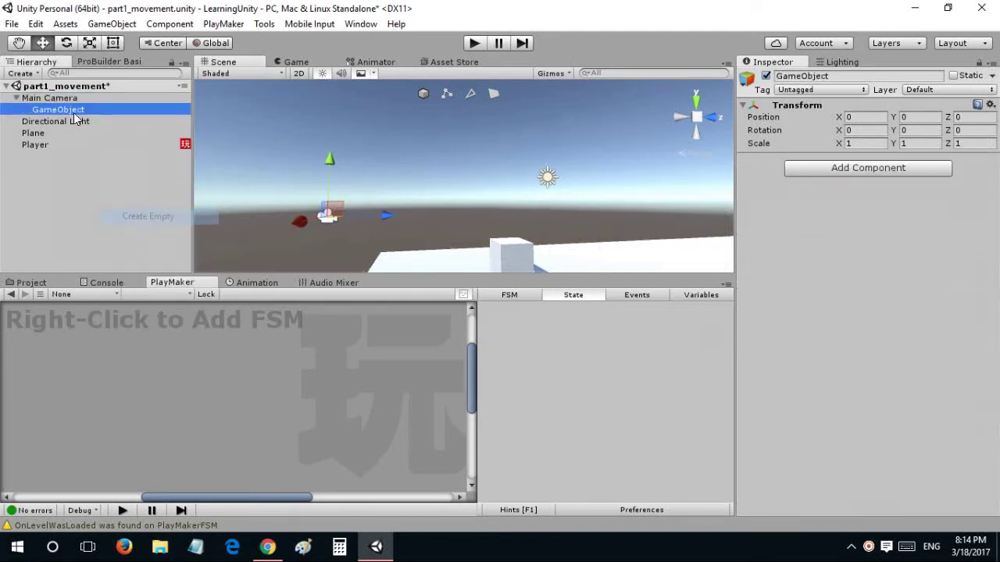
- Reparent the empty GameObject from the Main Camera to the Player and rename it CamFollow
left_click_drag(73, 112, 57, 146)
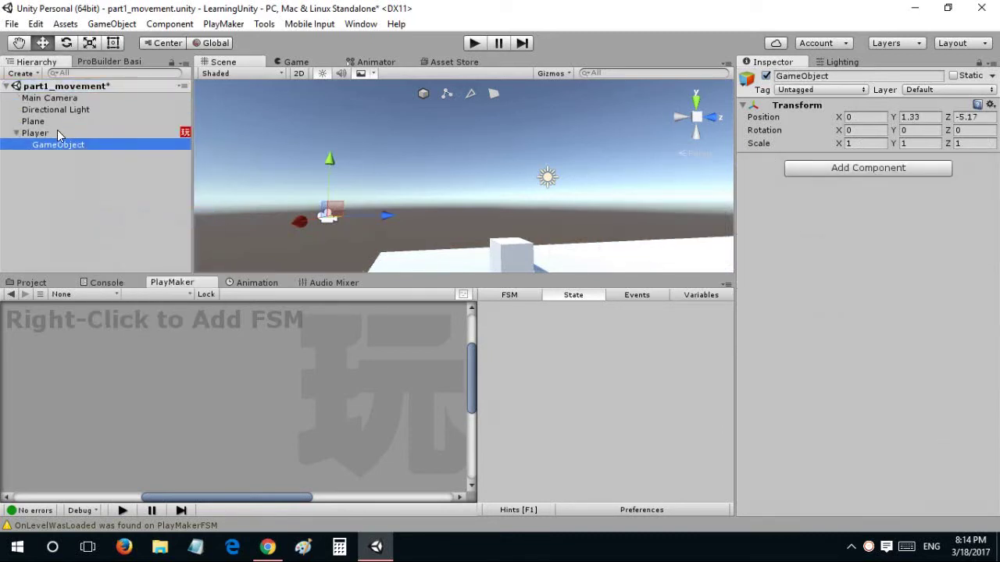
key("F2")
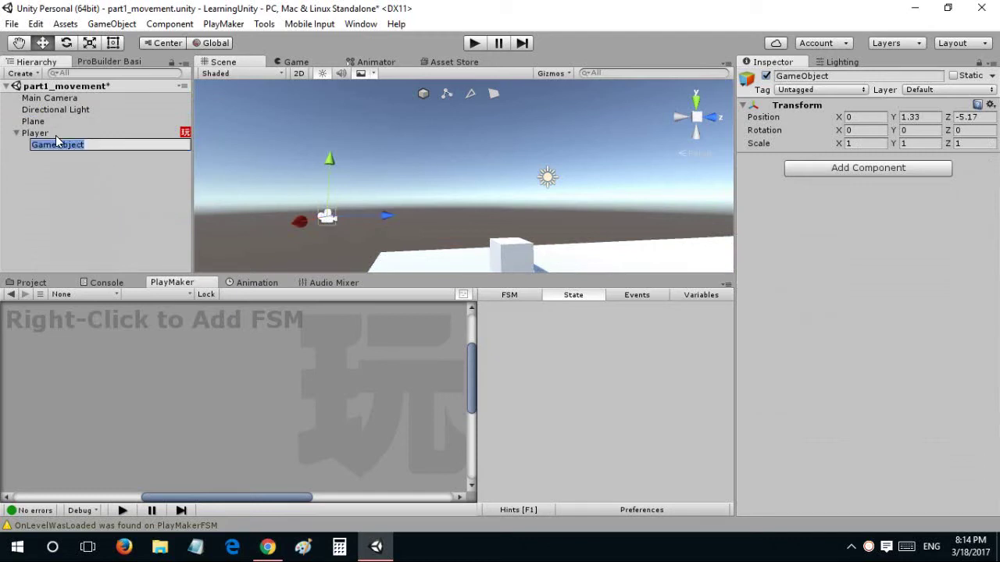
type("Cam")
type("Follow")
key("Return")
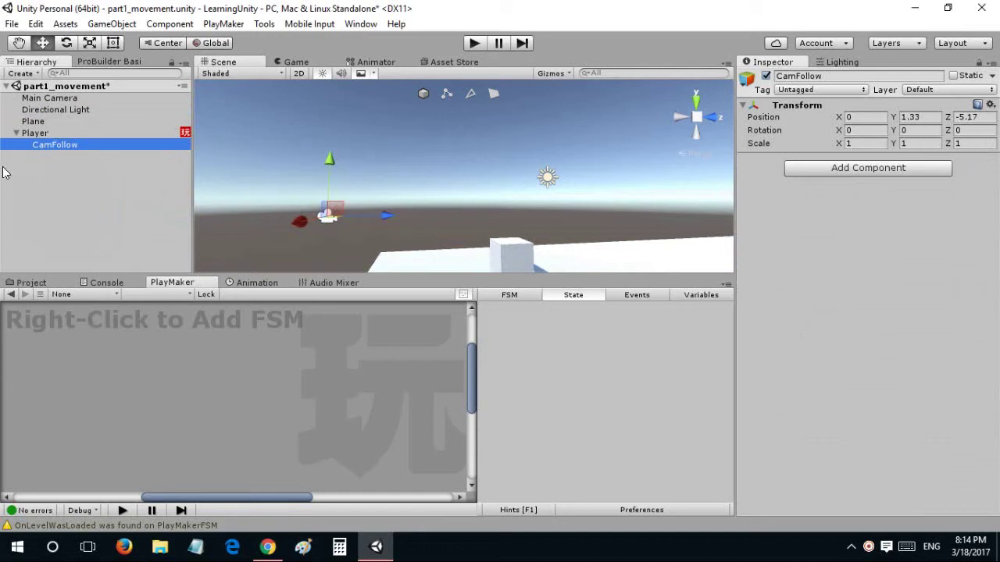
- Add a PlayMaker FSM to the Main Camera
left_click(71, 97)
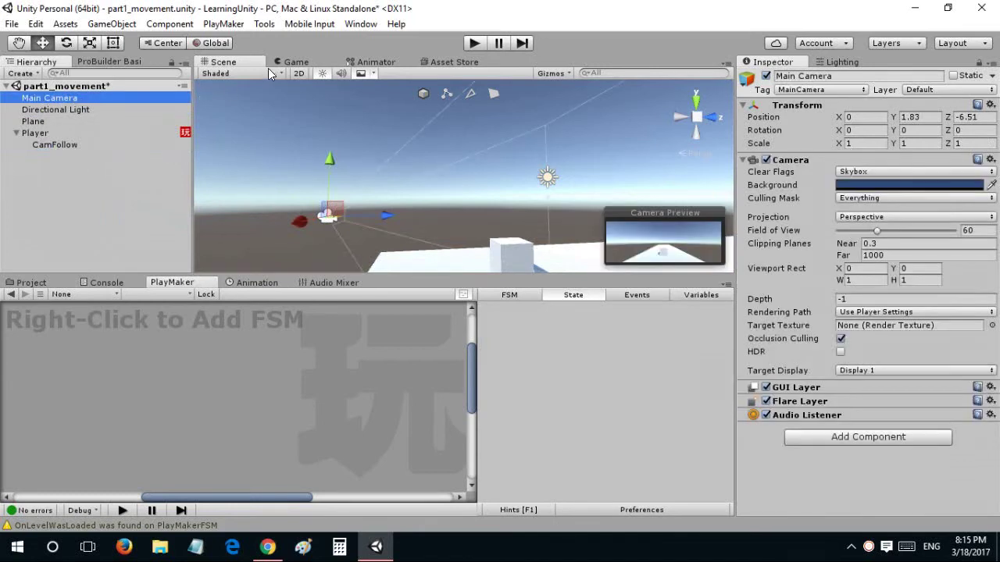
left_click(290, 62)
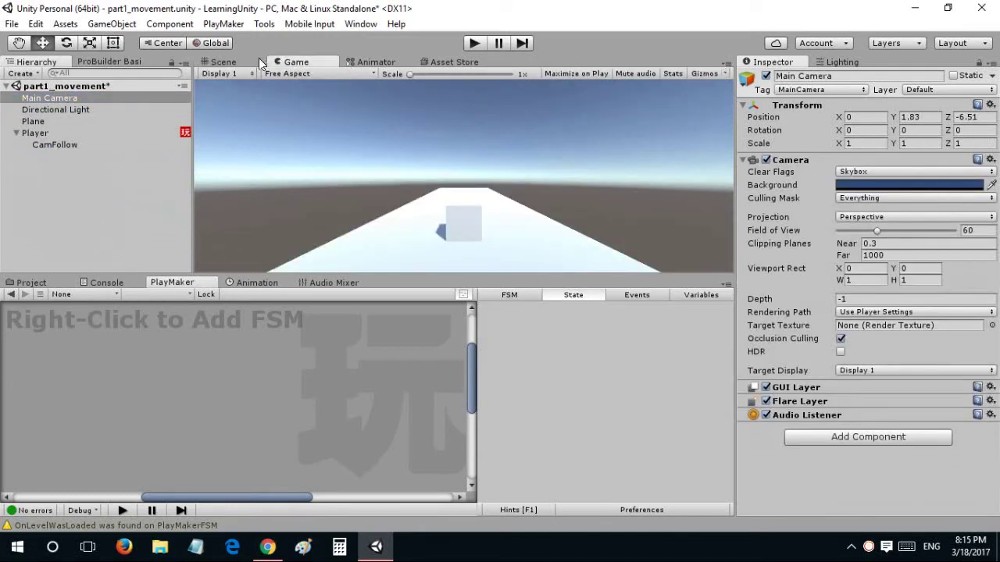
left_click(259, 60)
left_click(278, 63)
right_click(166, 343)
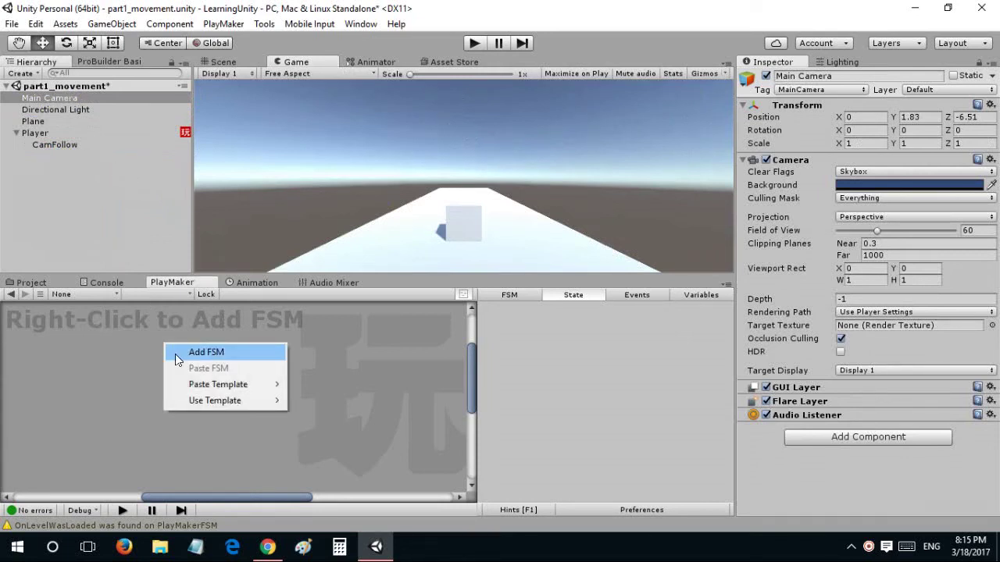
left_click(175, 354)
- Add a Move Towards action to State 1 of the Main Camera's FSM
key("grave")
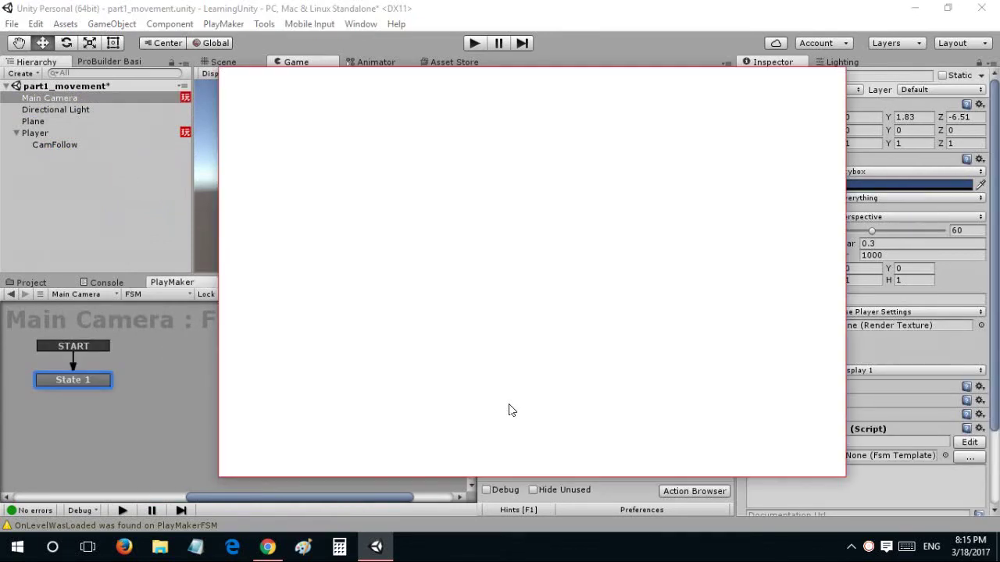
type("move t")
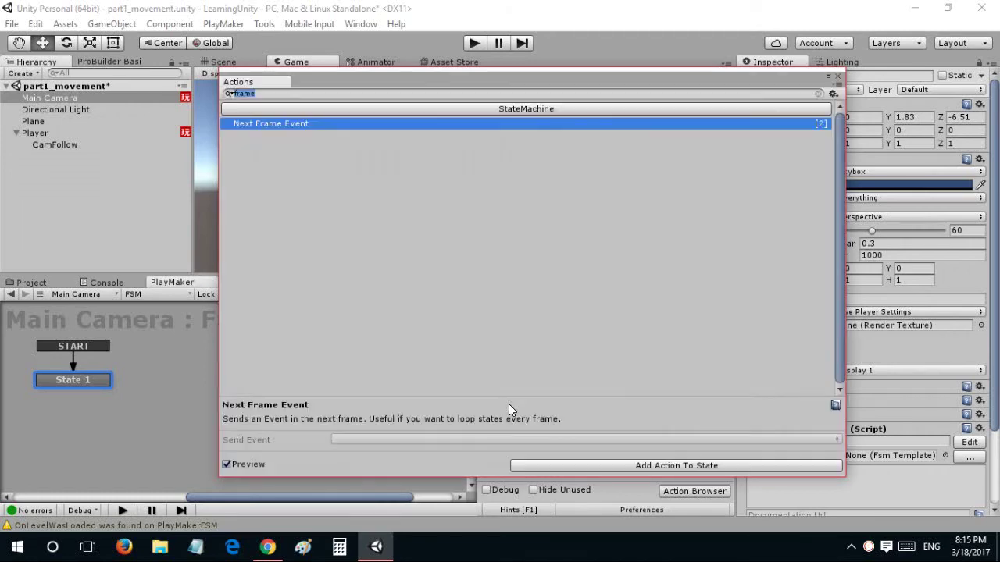
type("owa")
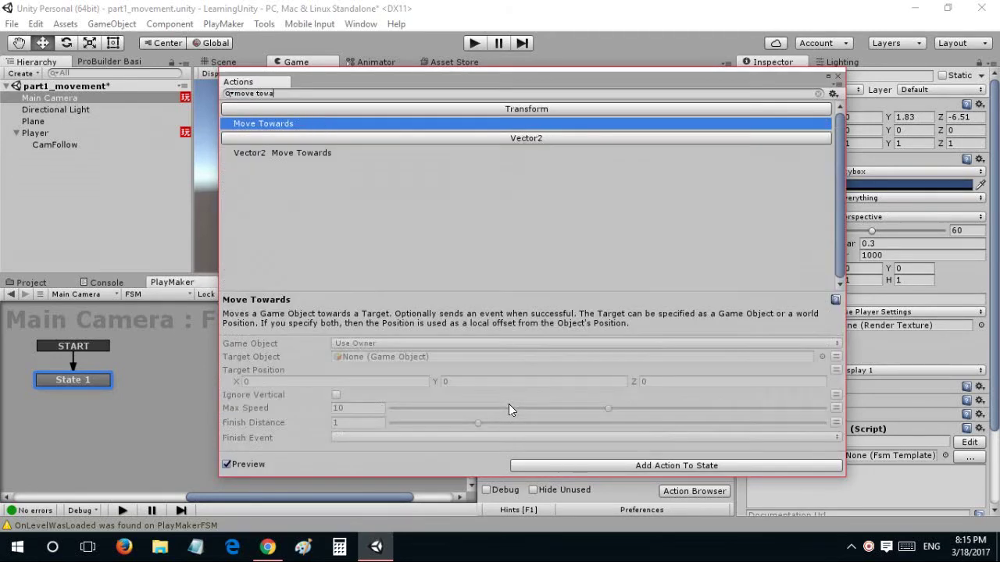
type("rds")
key("Return")
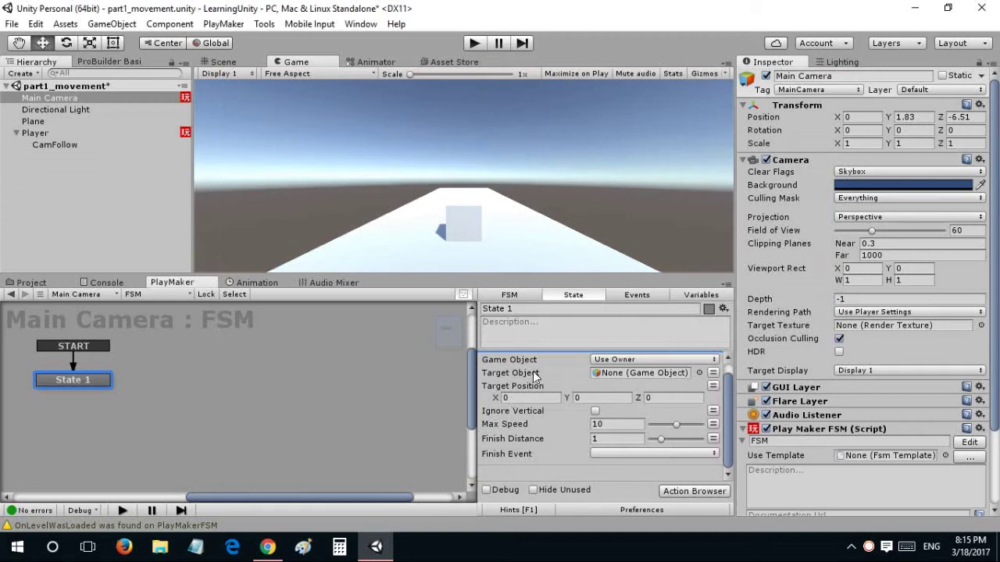
- Set the Move Towards action's Target Object to CamFollow and its Finish Distance to 0, and collapse the action
left_click_drag(53, 133, 571, 414)
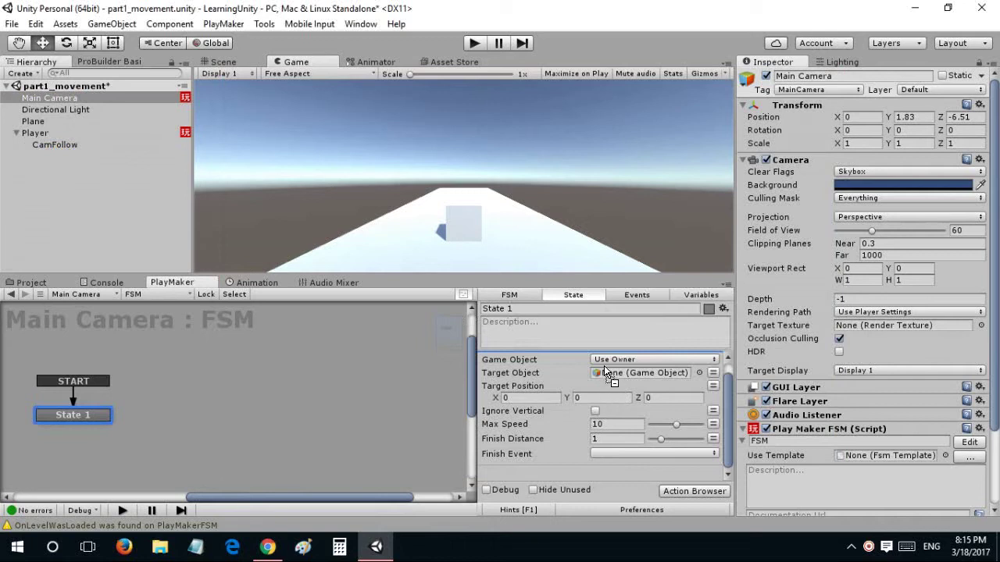
left_click_drag(604, 368, 604, 371)
left_click_drag(47, 142, 607, 374)
left_click(605, 439)
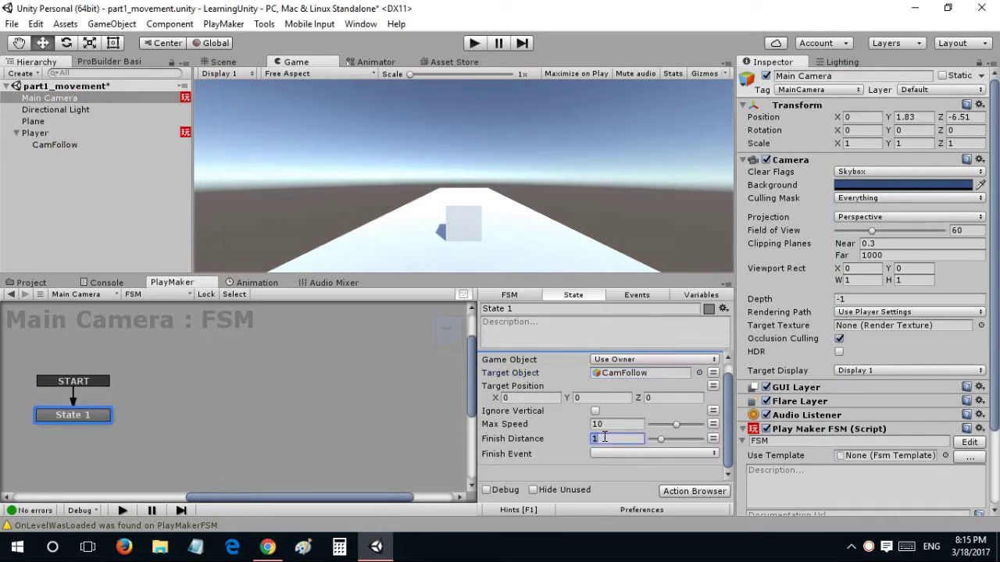
type("0")
scroll(531, 426, "up", 1)
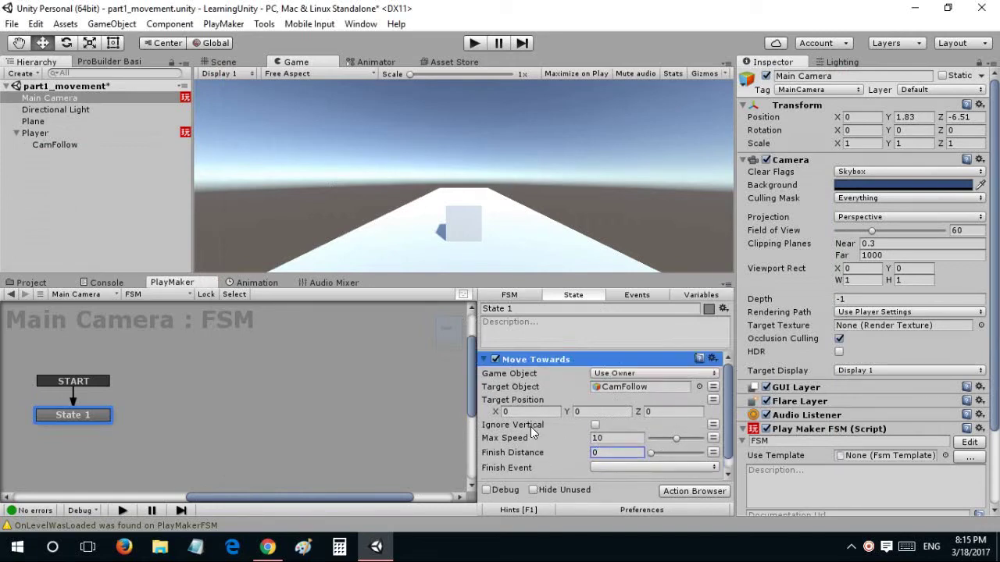
left_click(482, 360)
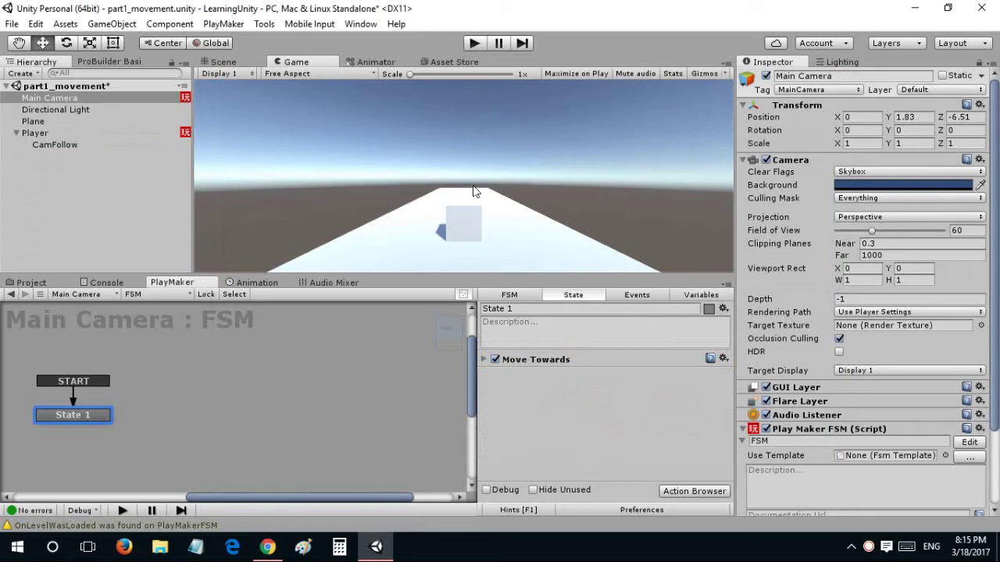
- Play the scene, watch the Main Camera follow the Player in the Scene and Game views, and stop playback
left_click(251, 57)
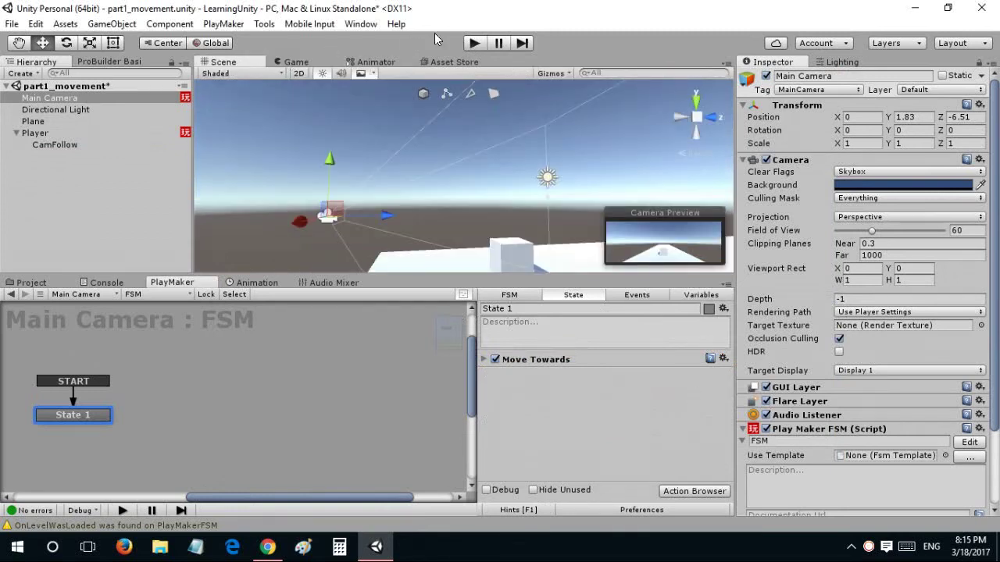
left_click(473, 43)
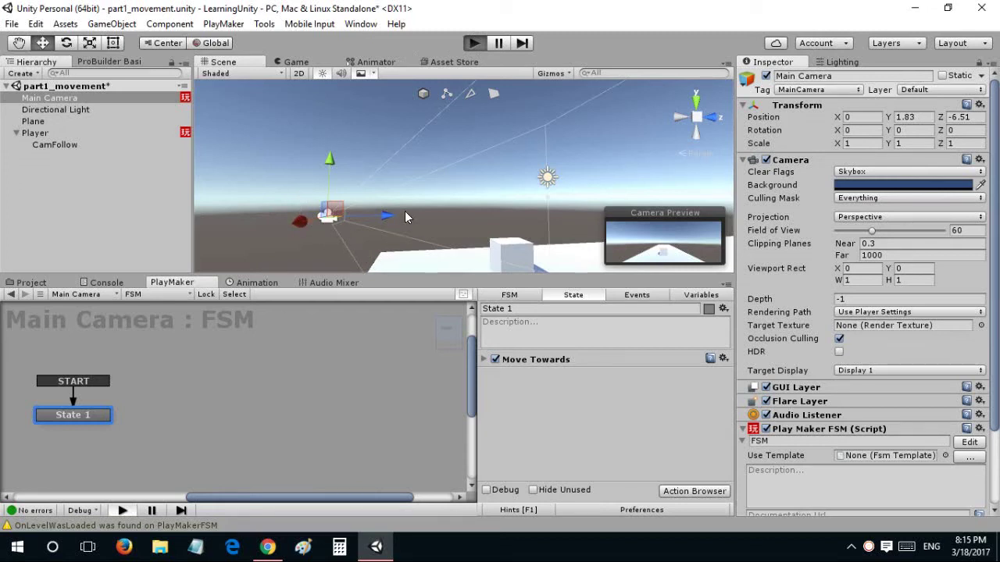
left_click(247, 61)
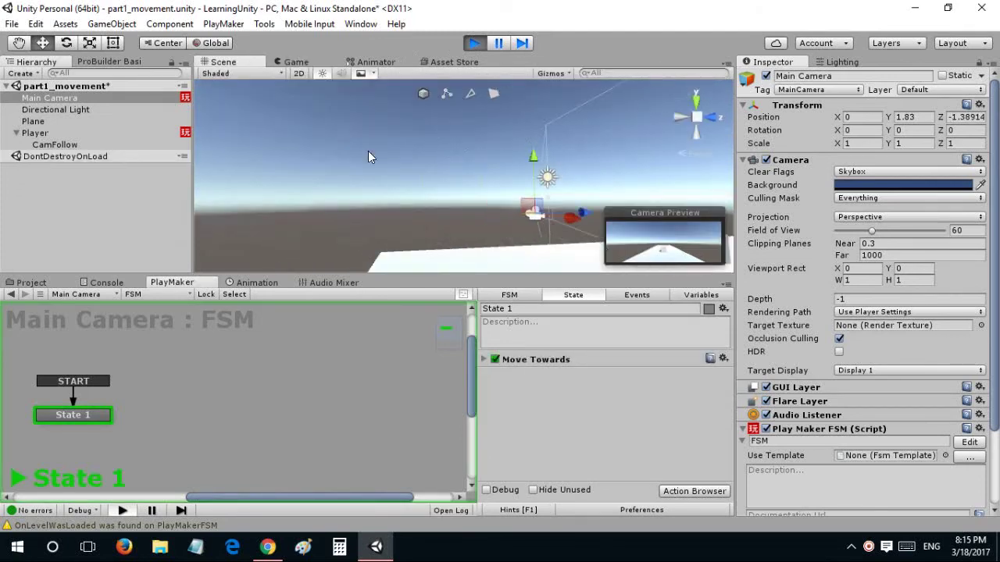
right_click_drag(367, 151, 620, 228)
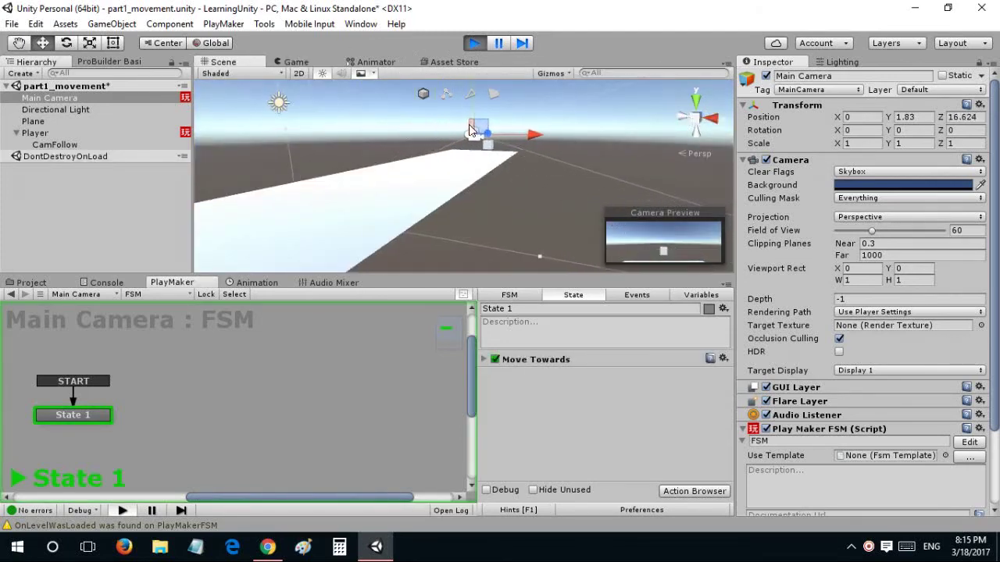
left_click(313, 62)
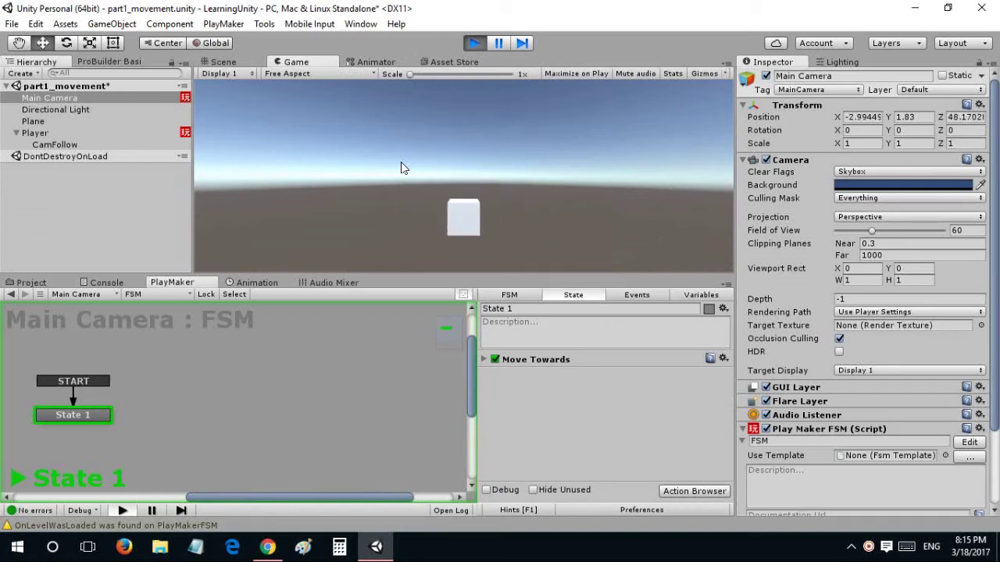
left_click(469, 44)
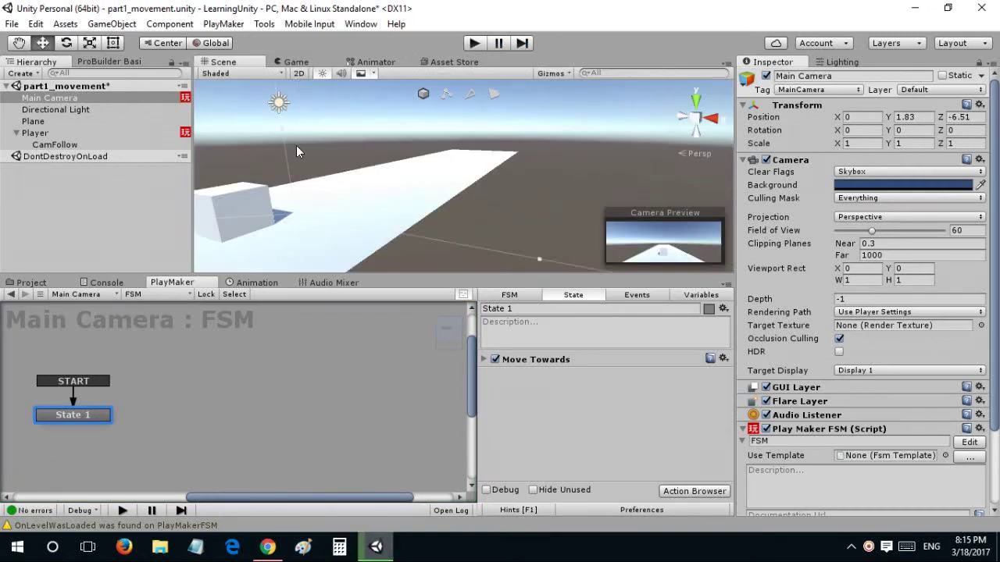
left_click_drag(408, 179, 268, 178, "alt")
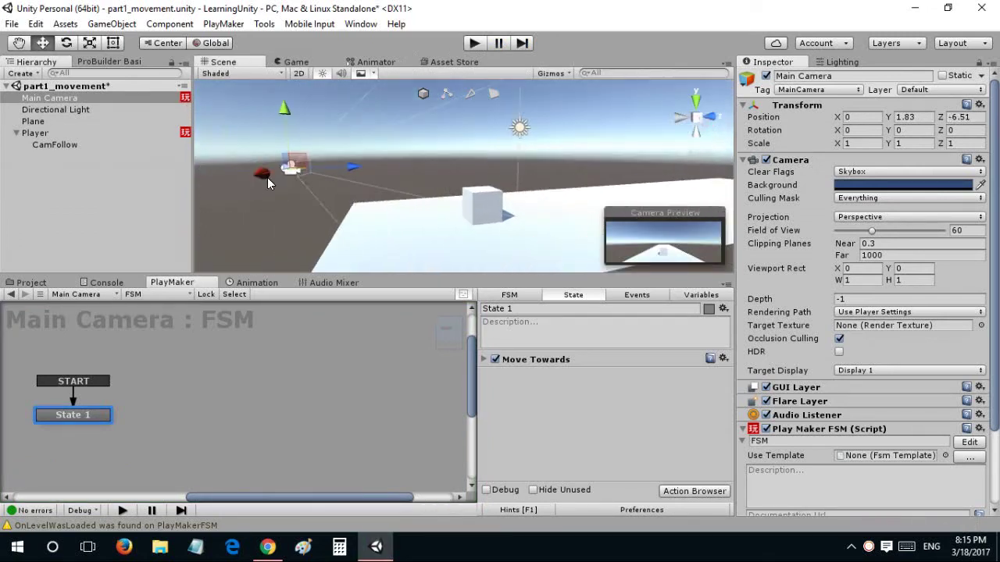
- Stretch the Plane lengthwise to a Z scale of about 10.96
right_click_drag(268, 182, 338, 159)
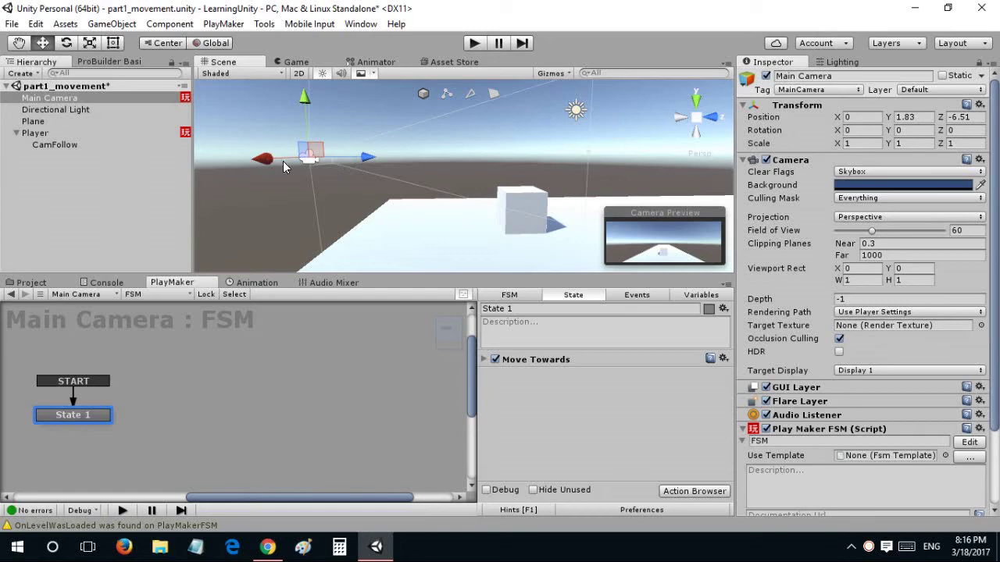
right_click_drag(282, 160, 505, 214)
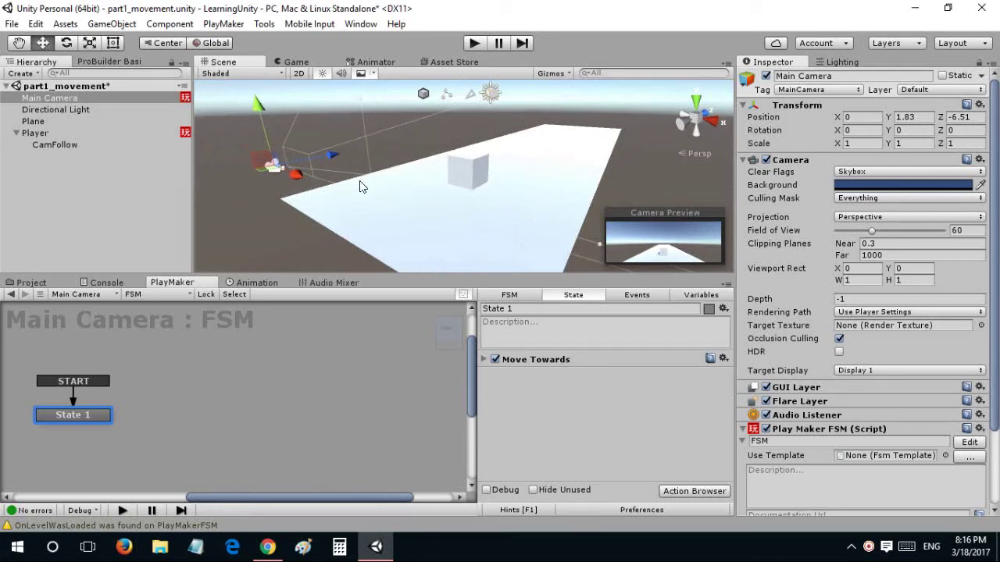
mouse_move(359, 180)
right_mouse_down()
mouse_move(373, 181)
mouse_move(226, 258)
mouse_move(365, 192)
right_mouse_up()
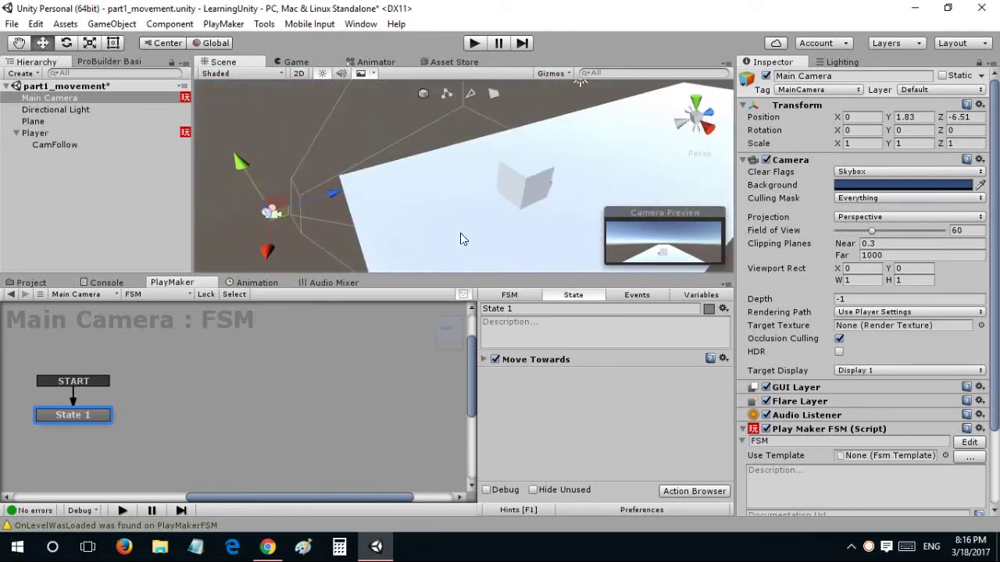
left_click_drag(446, 161, 528, 133, "alt")
right_click_drag(569, 195, 441, 134)
left_click(558, 151)
left_click(39, 135)
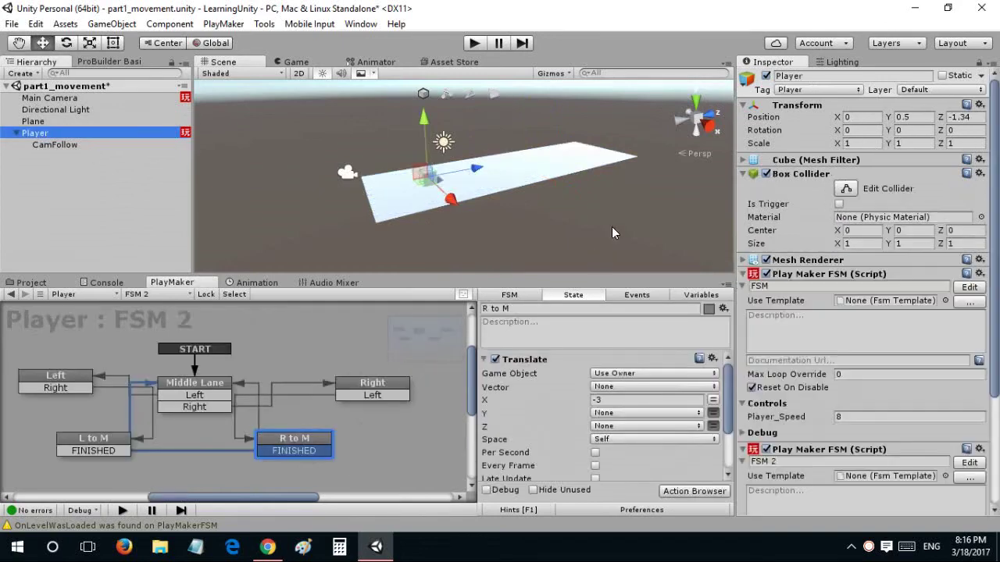
left_click(523, 173)
key("r")
left_click_drag(555, 157, 651, 120)
left_click(429, 153)
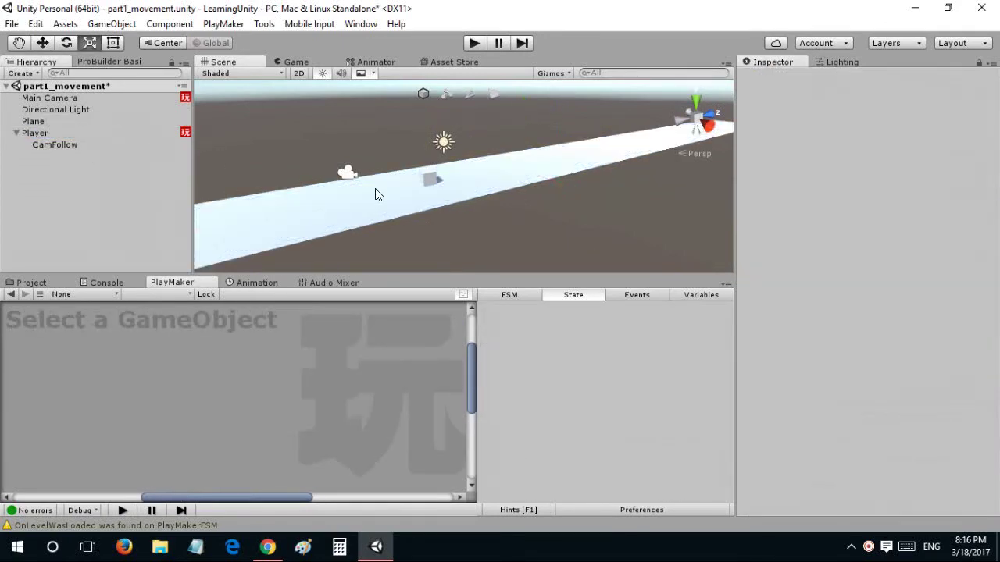
- Move the Plane forward along Z to position 51.7
left_click(360, 226)
key("w")
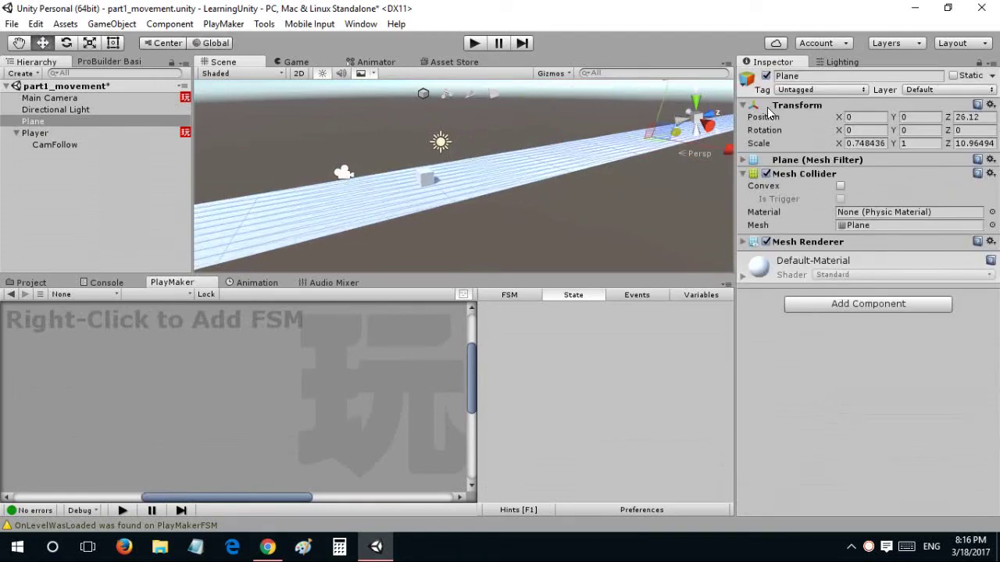
left_click_drag(768, 109, 915, 91)
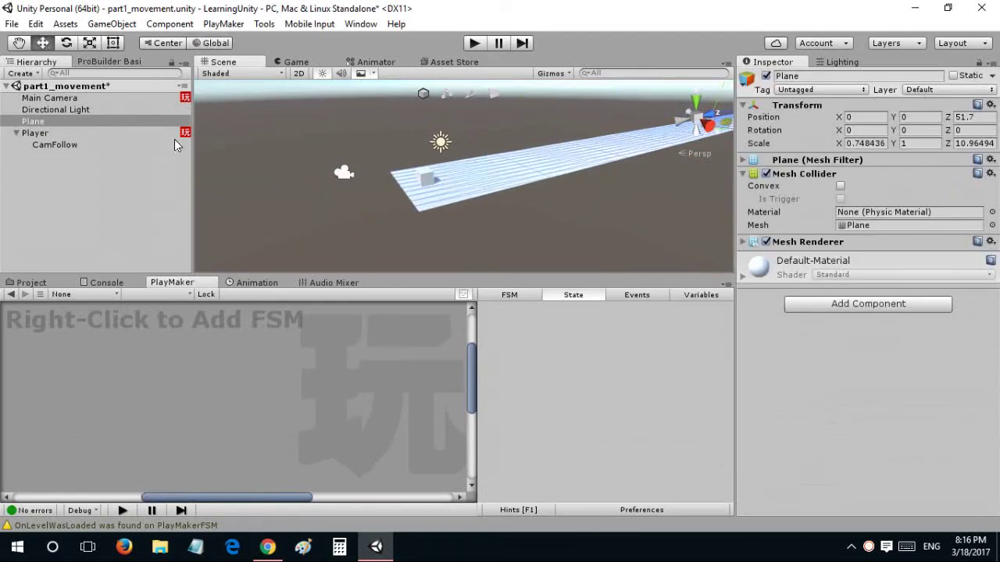
- Set the Player's Player_Speed to 5
left_click(133, 99)
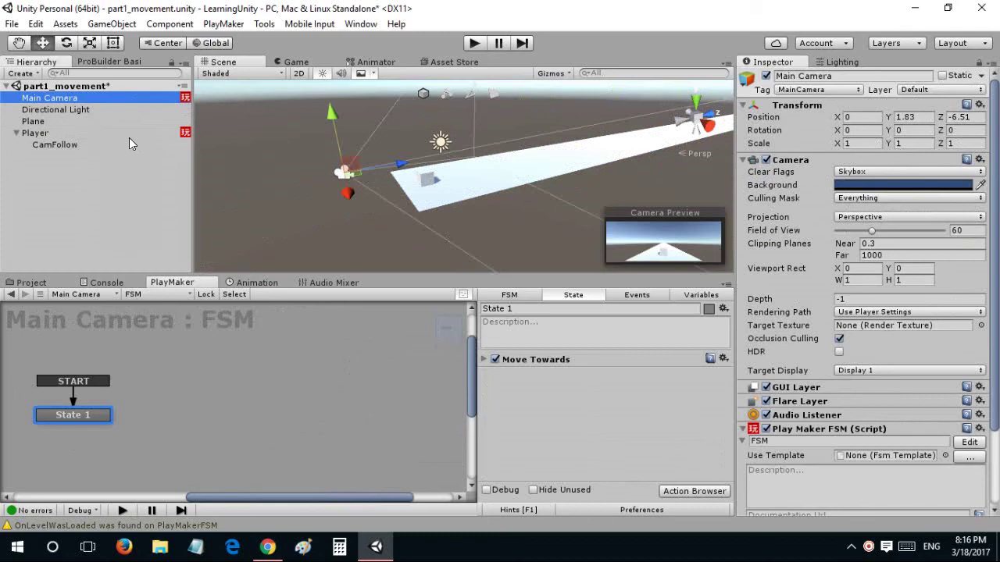
left_click(128, 134)
left_click(865, 415)
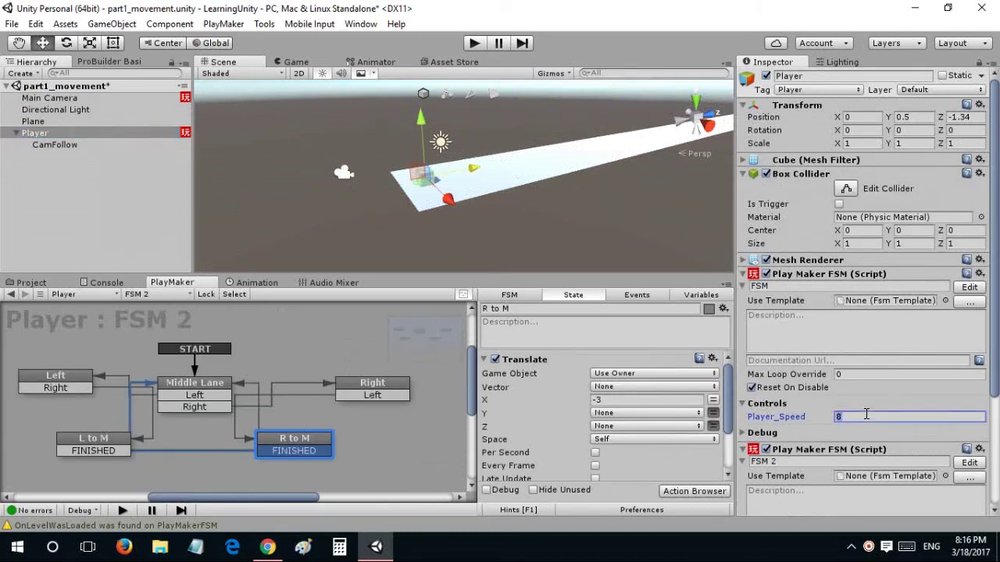
- Play the scene and switch the Player between the left, middle and right lanes to check how the camera follows
left_click(473, 42)
left_click(473, 42)
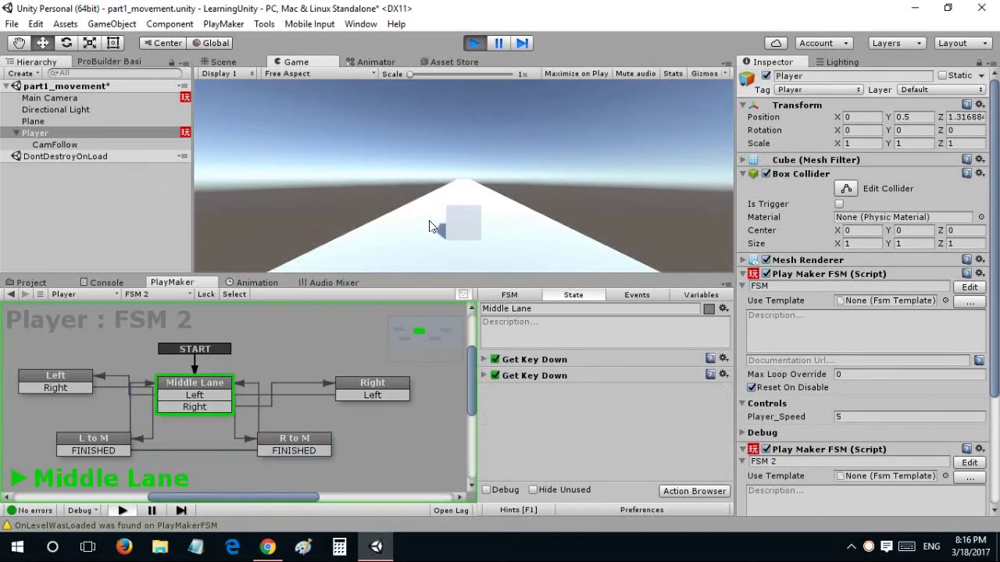
key("Left")
key("Right")
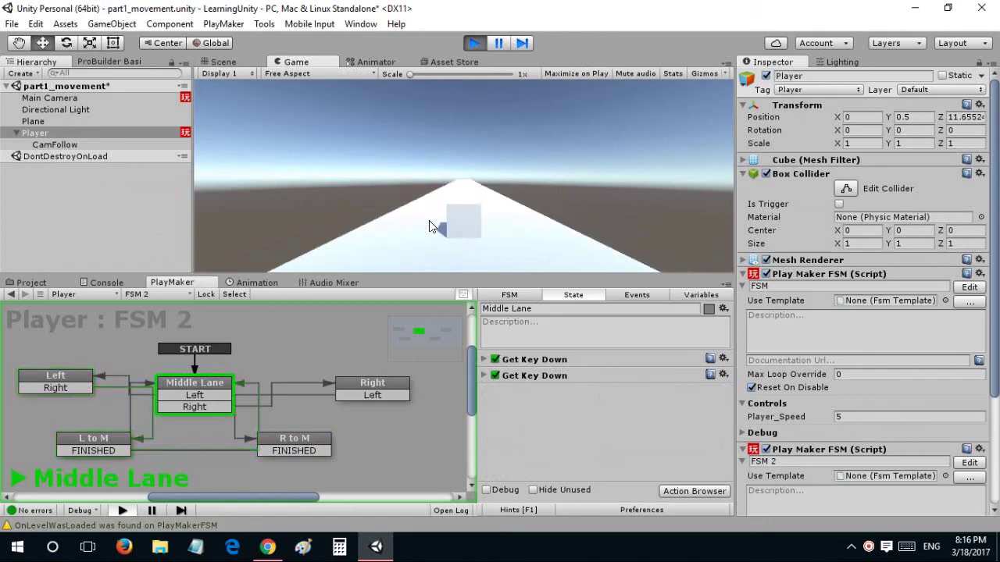
key("Right")
key("Left")
key("Left")
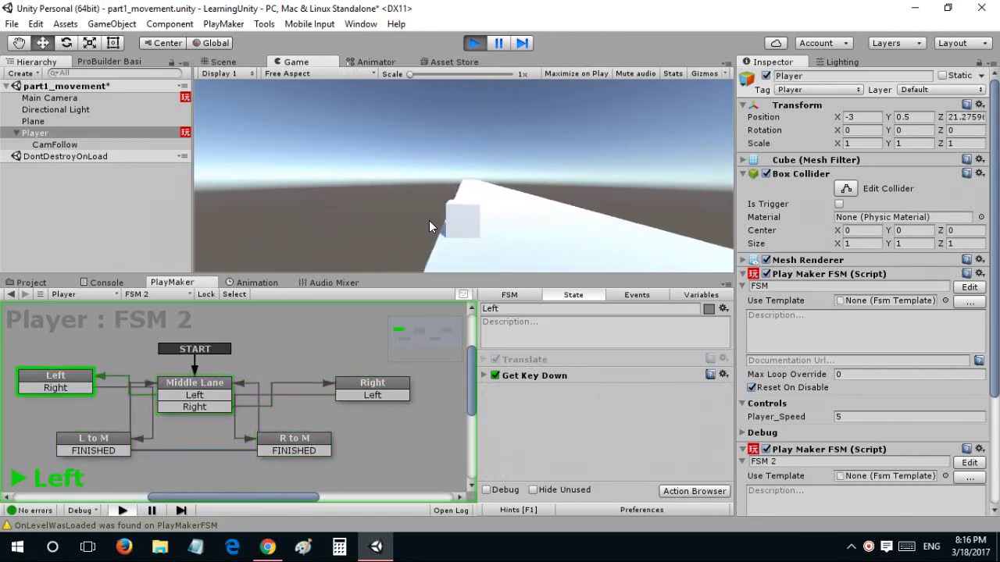
key("Right")
key("Right")
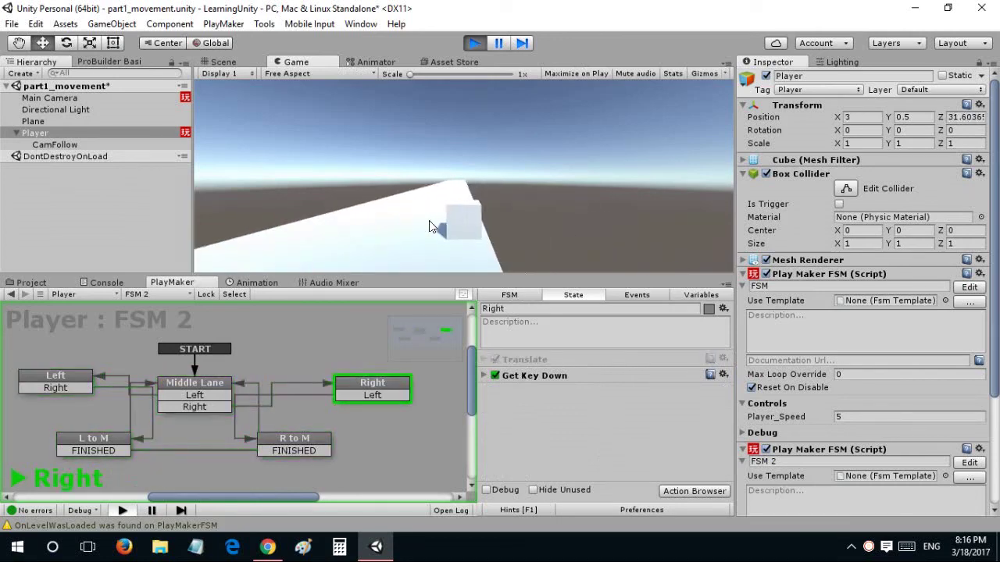
key("Left")
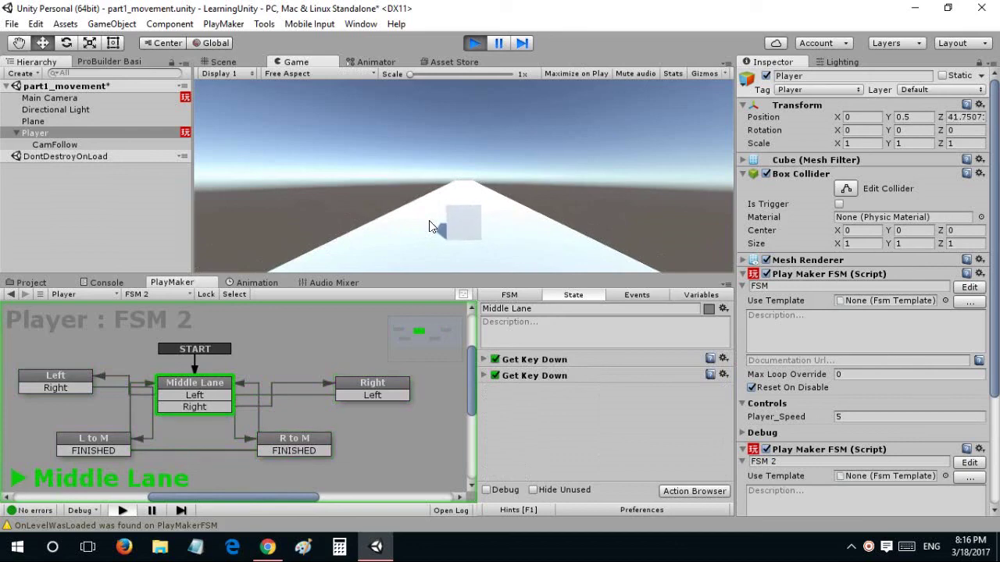
key("Left")
- Try a Max Speed of 100 in the Main Camera's Move Towards action while the scene is playing
left_click(80, 143)
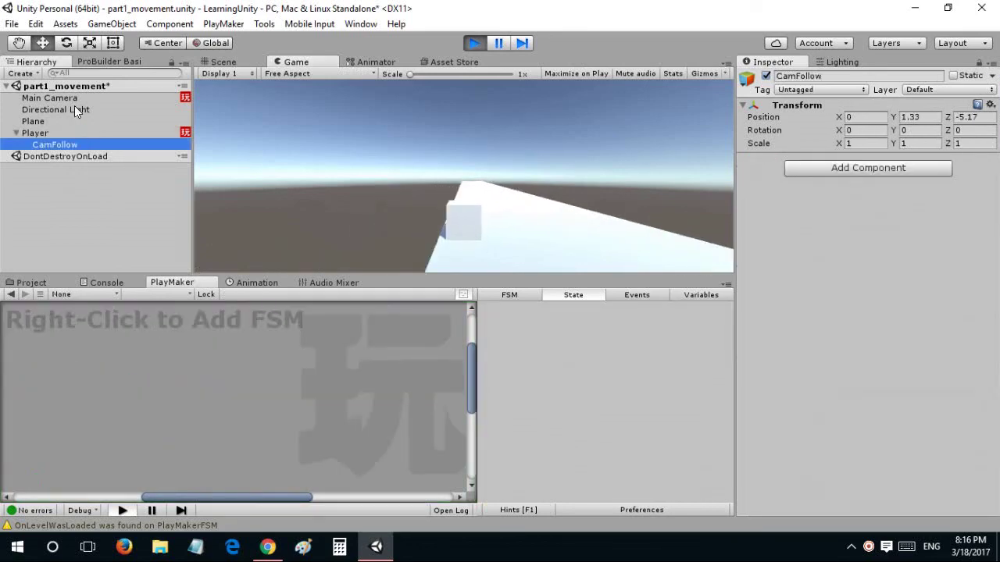
left_click(74, 99)
left_click(491, 358)
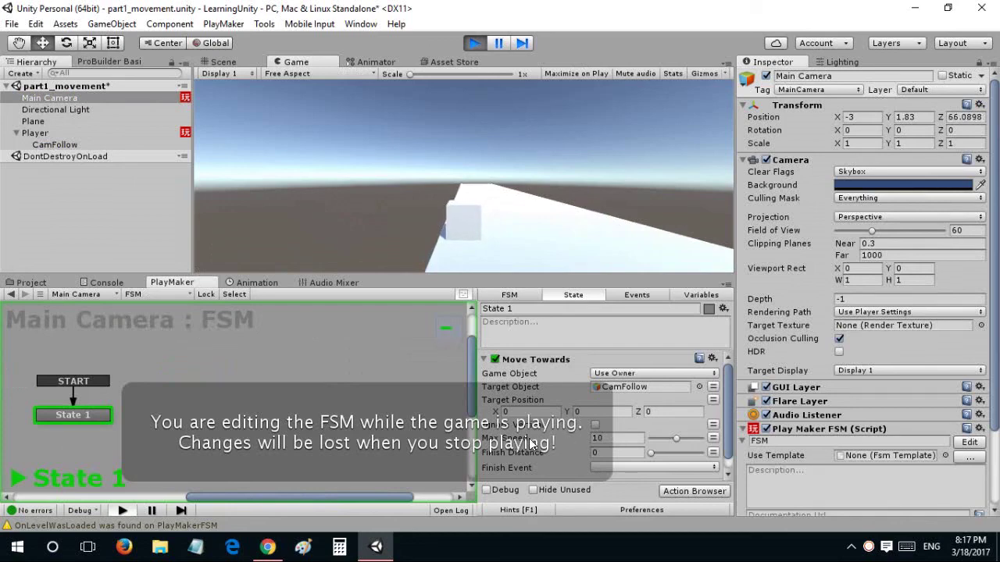
left_click(597, 439)
type("100")
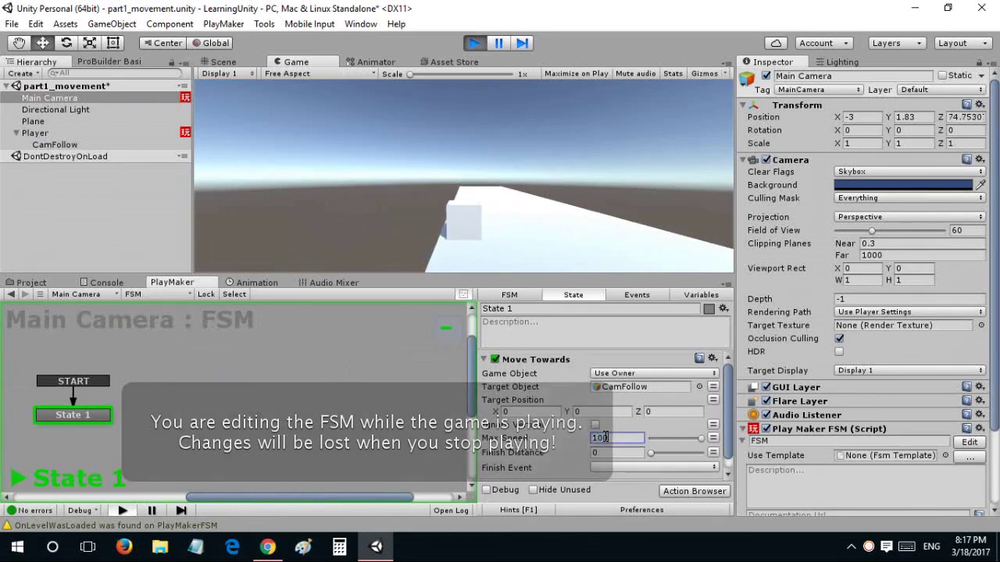
left_click(556, 210)
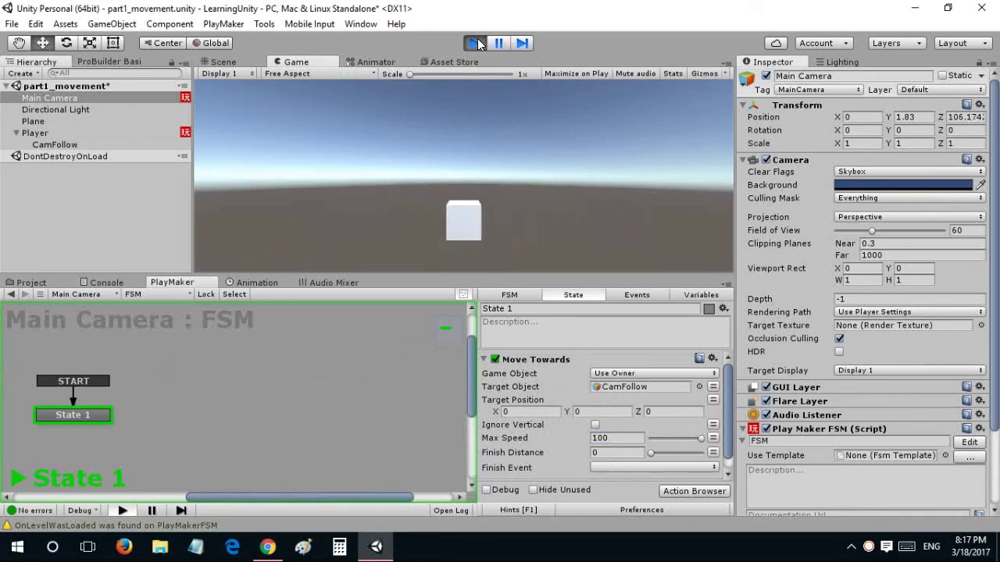
- Examine the running scene around the Plane and Main Camera in the Scene view and stop playback
left_click(260, 58)
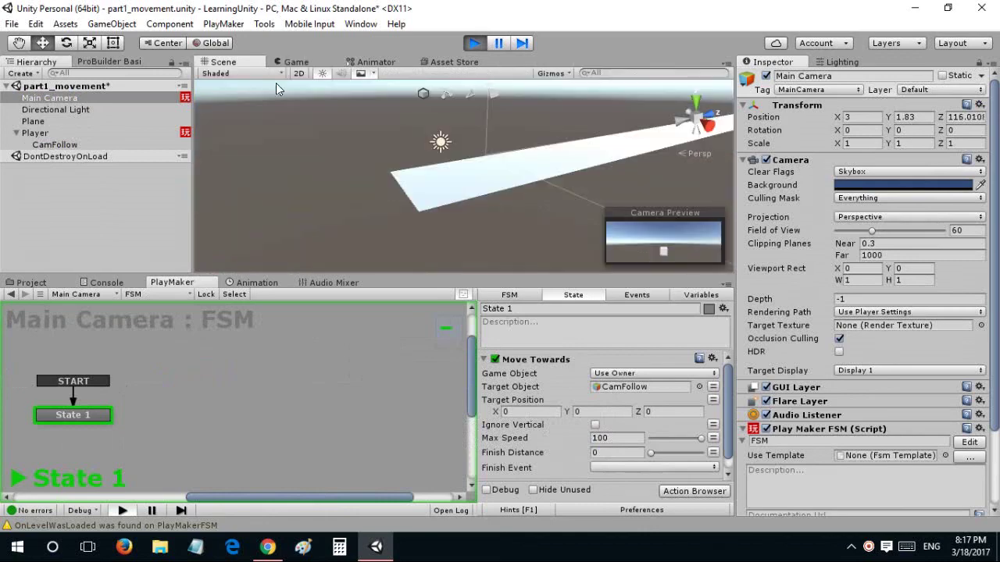
left_click_drag(275, 82, 432, 144, "alt")
right_click_drag(433, 143, 239, 184)
key("w")
left_click_drag(239, 184, 534, 184, "alt")
right_click_drag(504, 191, 578, 148)
left_click(475, 44)
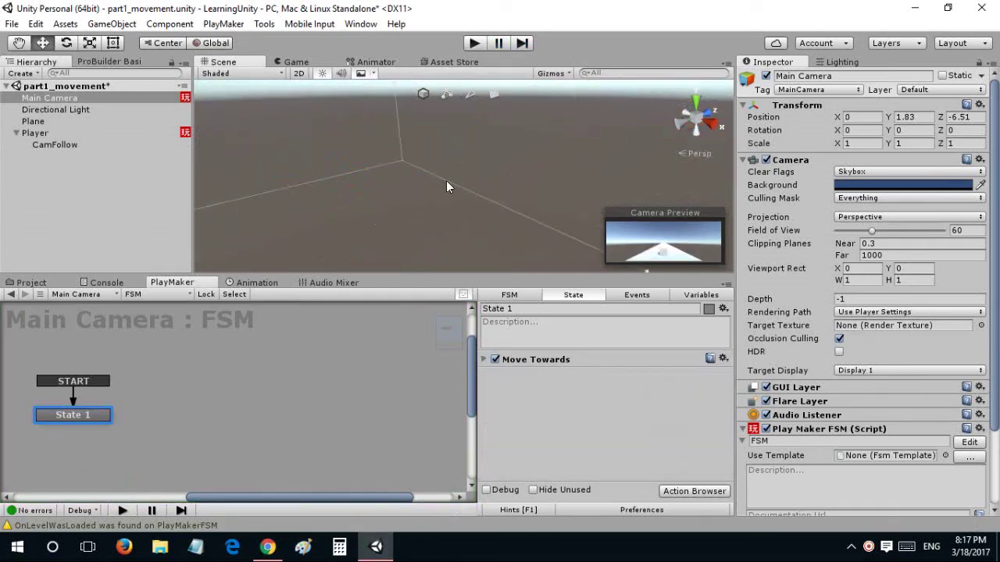
left_click_drag(445, 180, 390, 186, "alt")
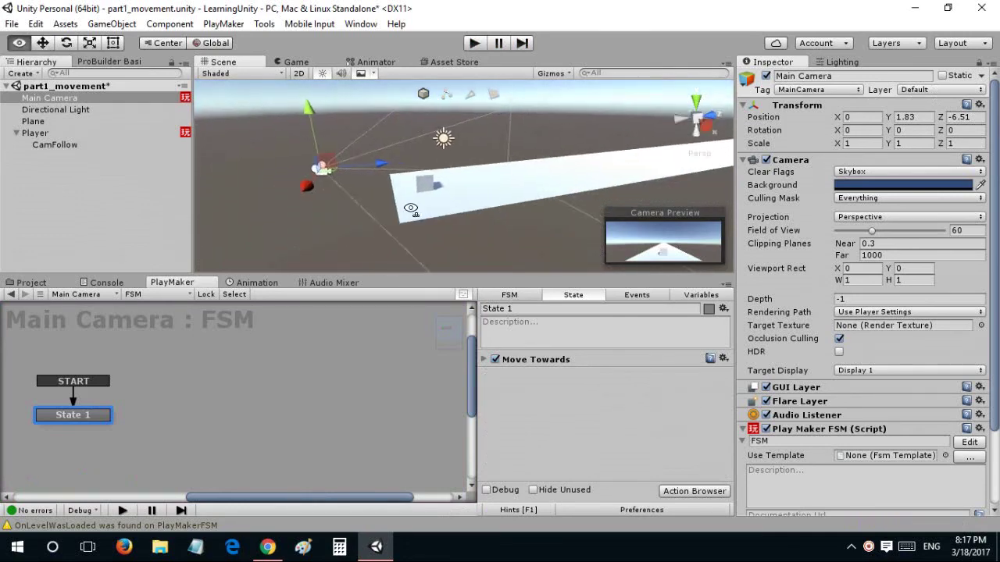